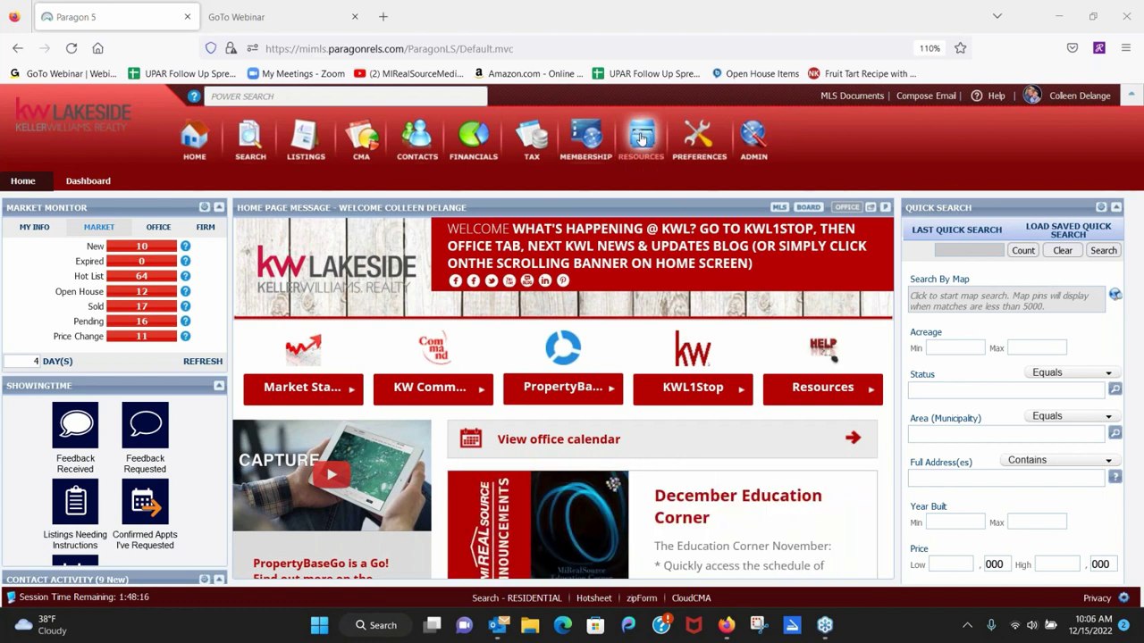
Launch MarketStats from Paragon's Resources menu to show InfoSparks' Entire MLS median sales price chart.
click(640, 138)
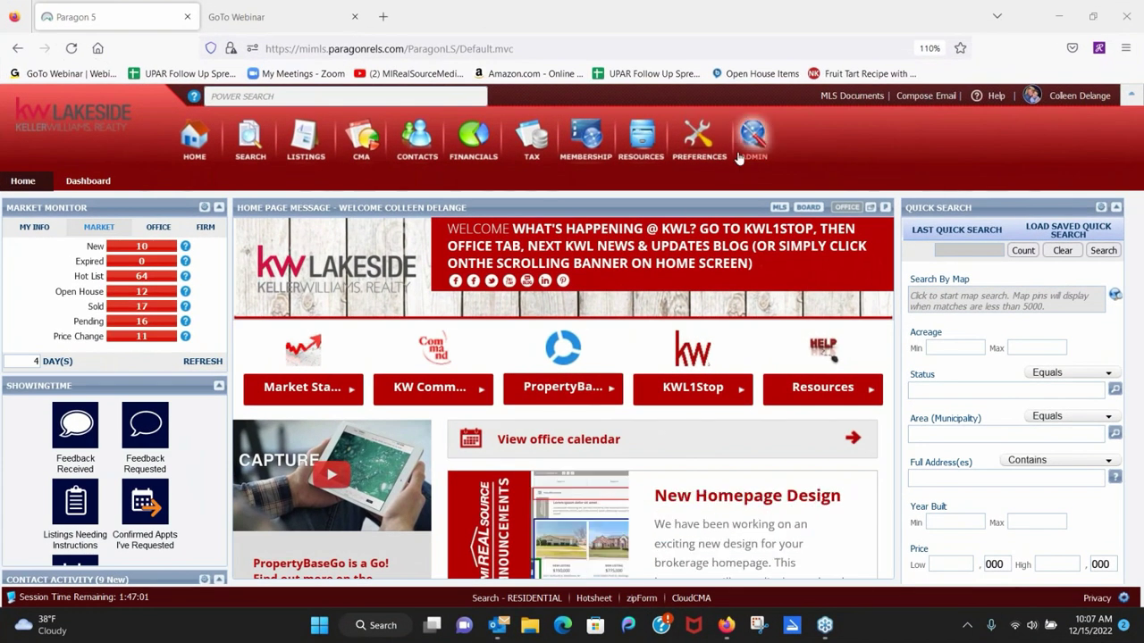
click(640, 138)
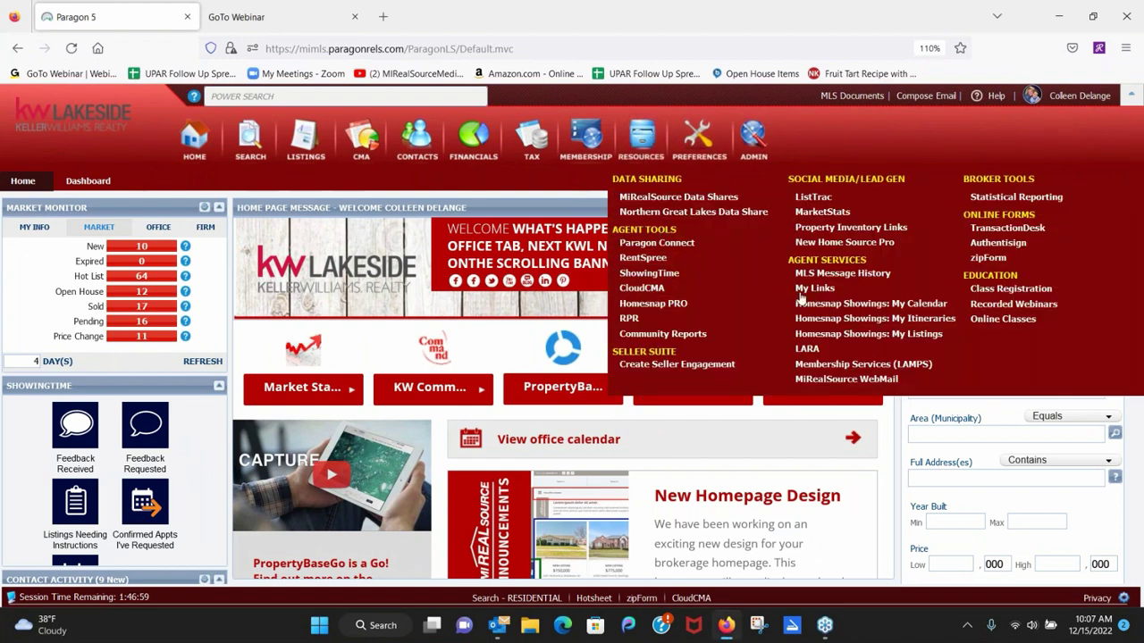
click(820, 212)
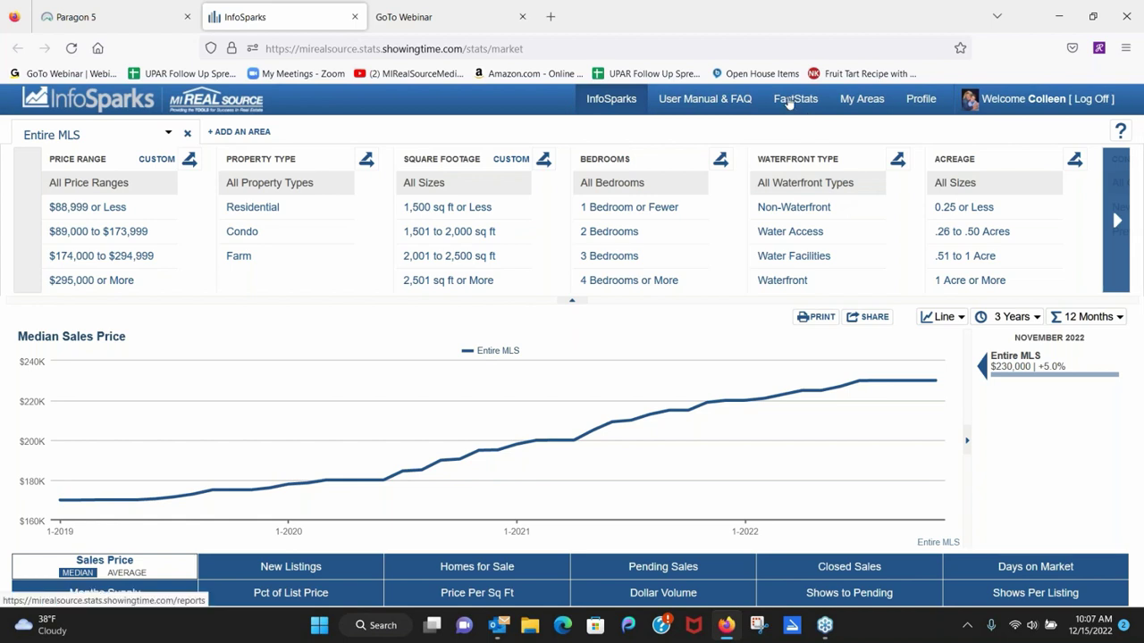
Download the Shelby Twp (50007) Local Market Update from FastStats' Macomb County map.
click(789, 103)
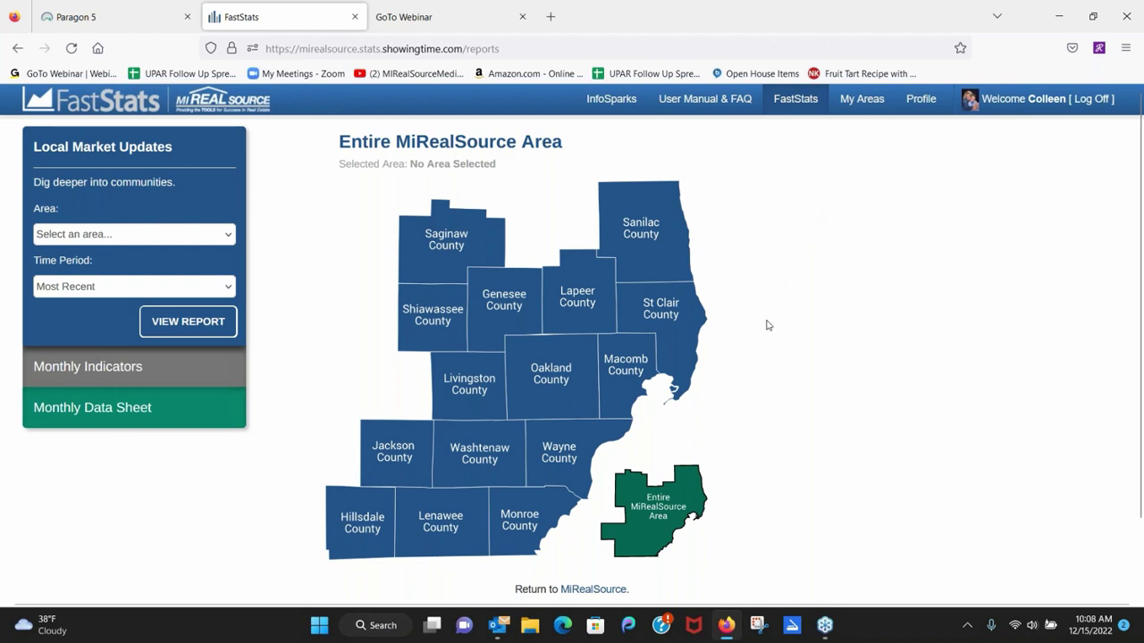
click(620, 383)
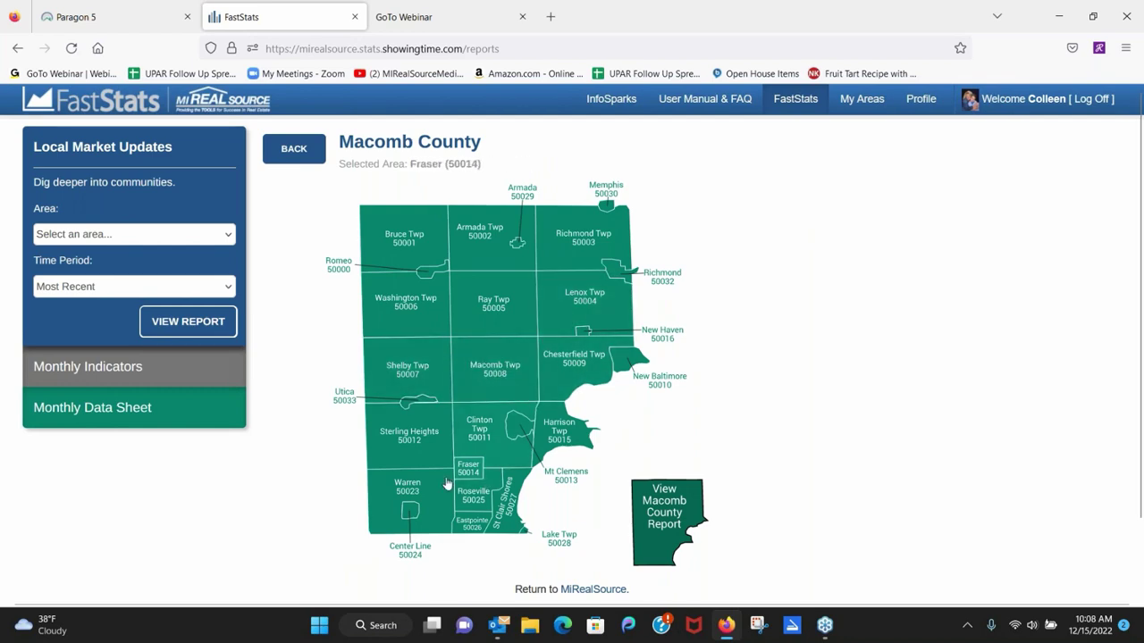
click(413, 386)
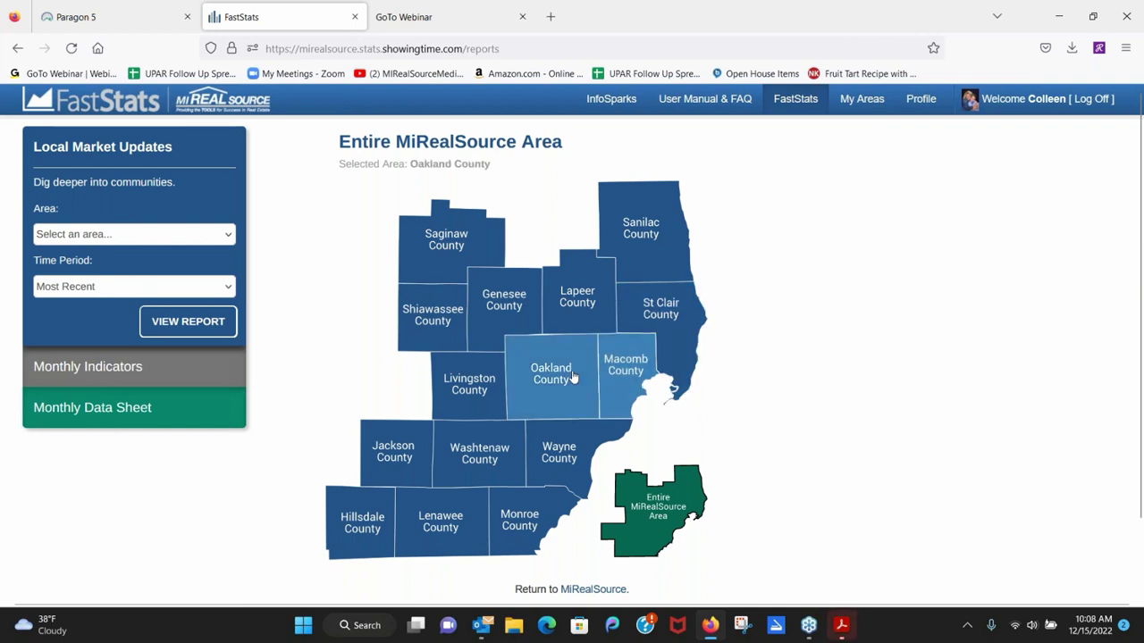
Open the downloaded Shelby Twp PDF from Firefox's downloads in Acrobat Pro.
click(618, 382)
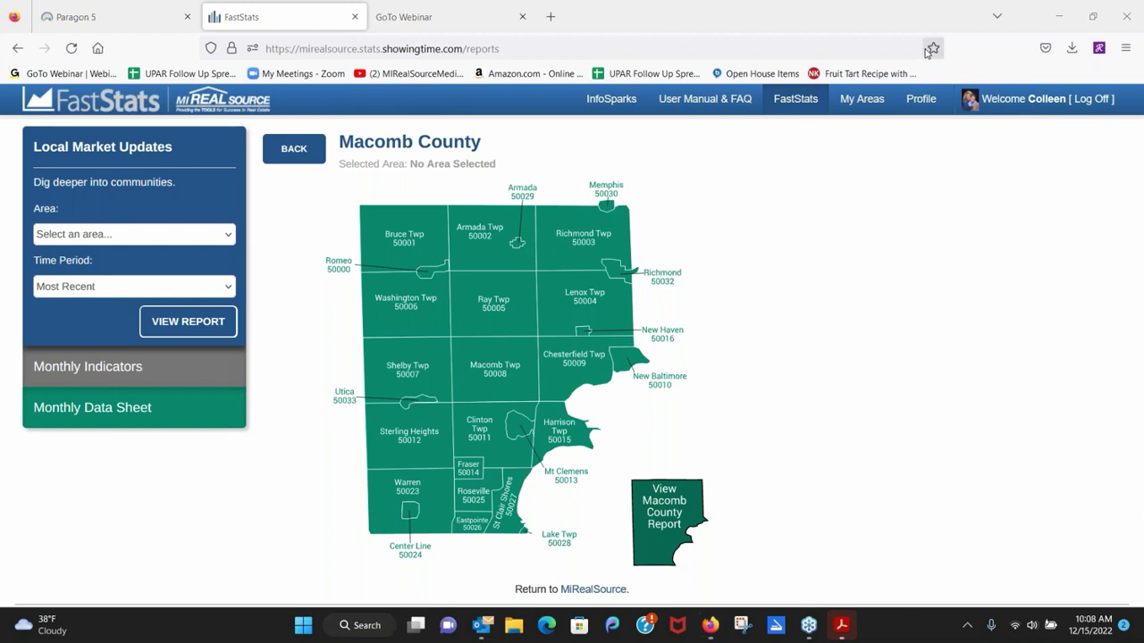
click(1072, 52)
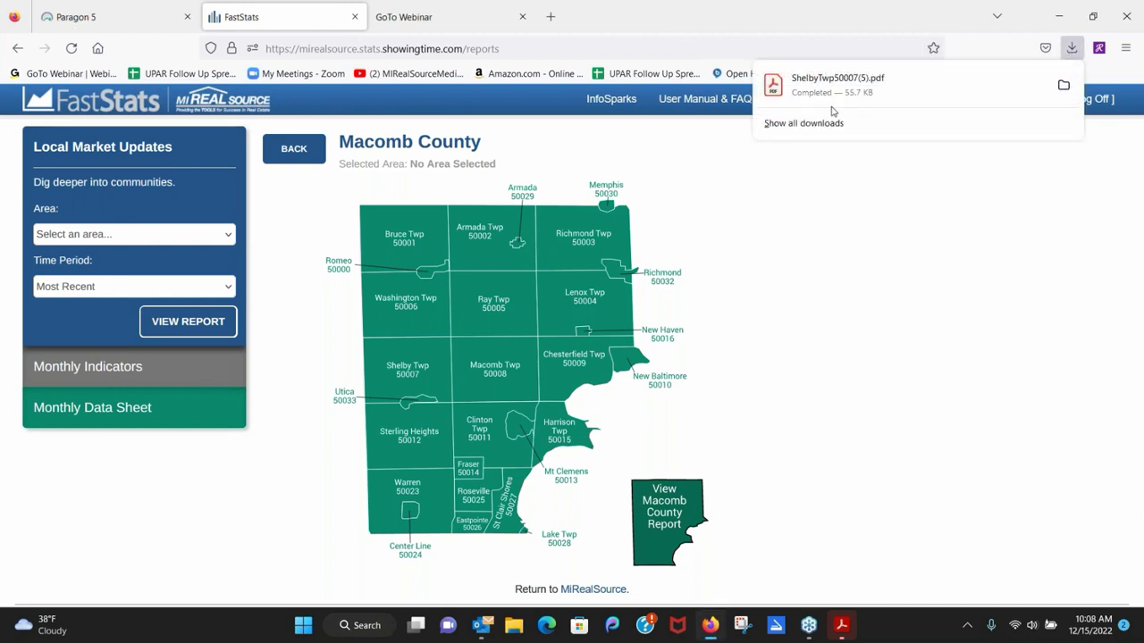
click(809, 89)
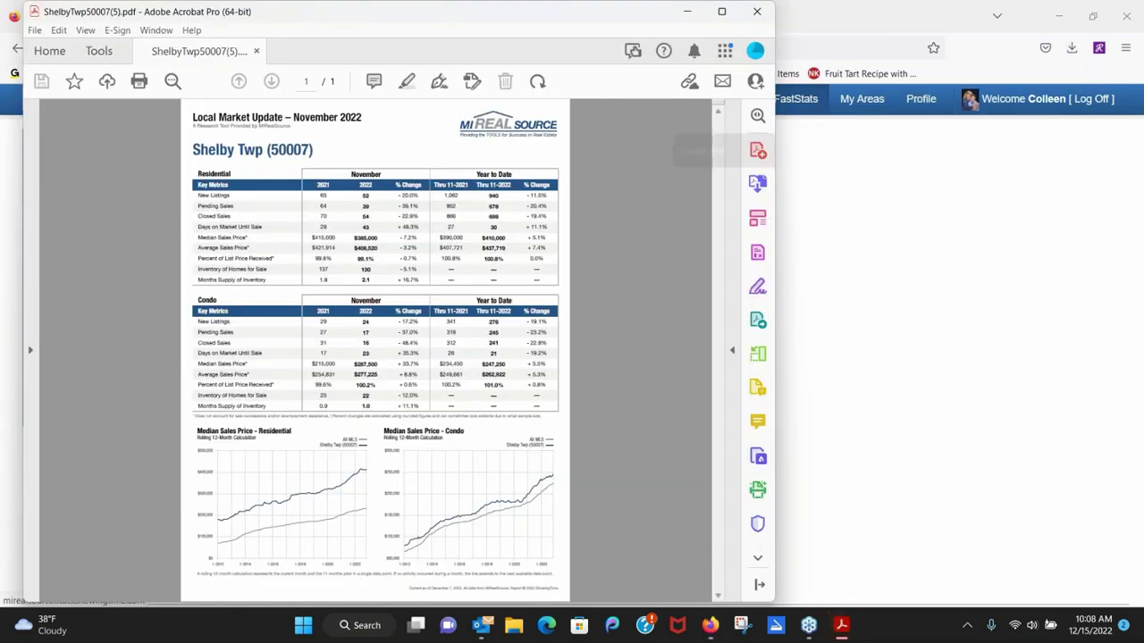
Maximize Acrobat and zoom in to read the Residential table: 54 closed sales, $385,000 median.
click(721, 11)
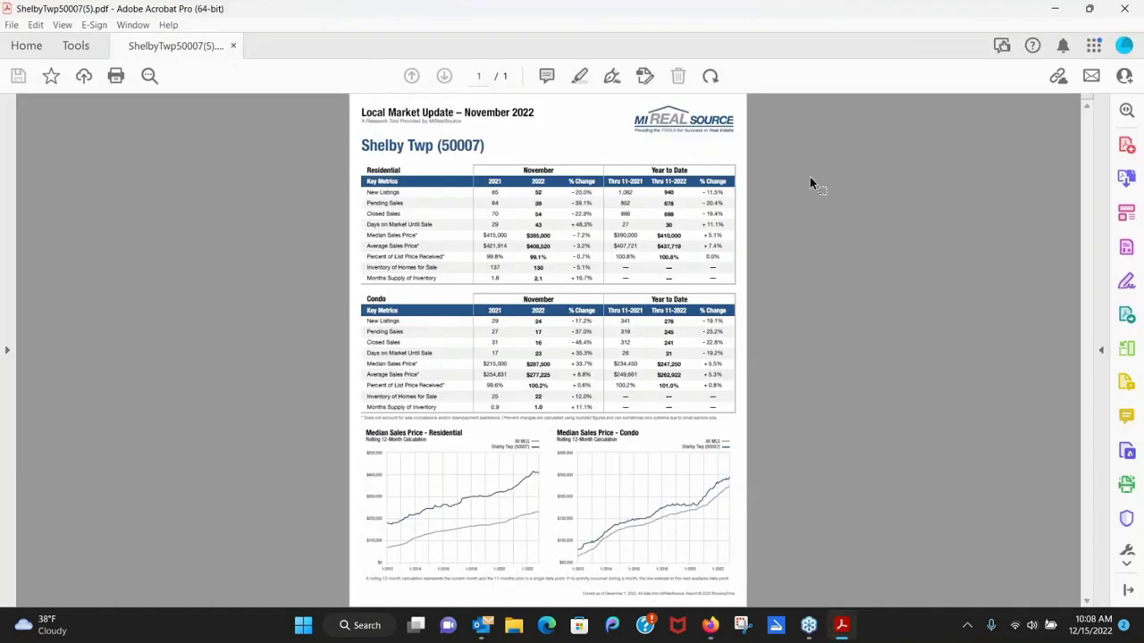
scroll(809, 177, up, 3)
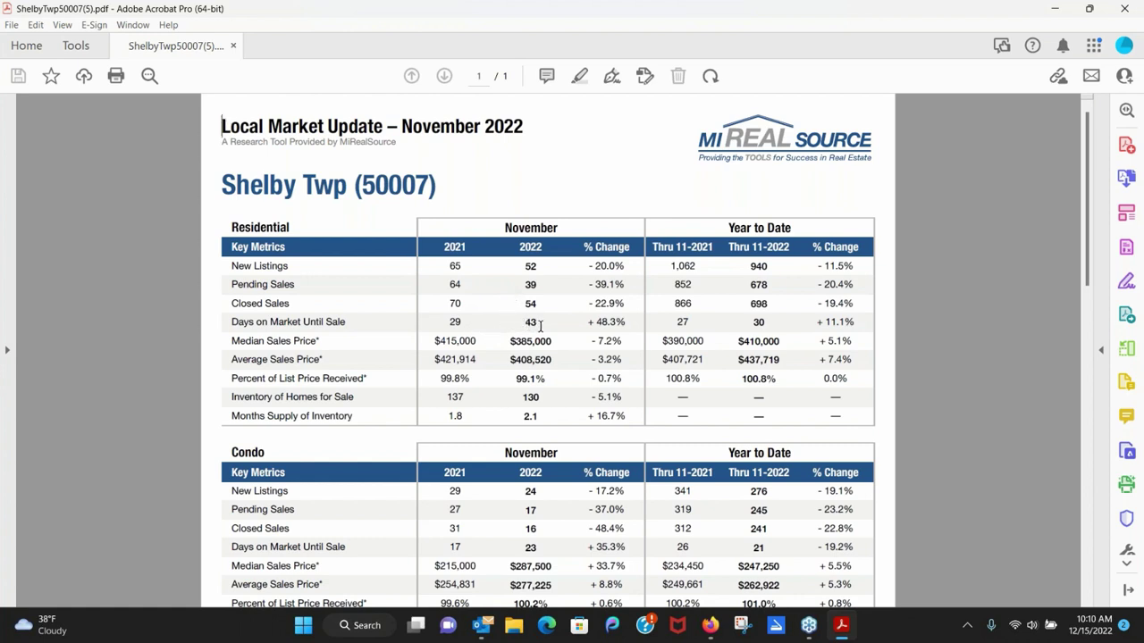
Check the 43 days-on-market figure, scroll the report, and close Acrobat back to FastStats.
drag(538, 327, 524, 324)
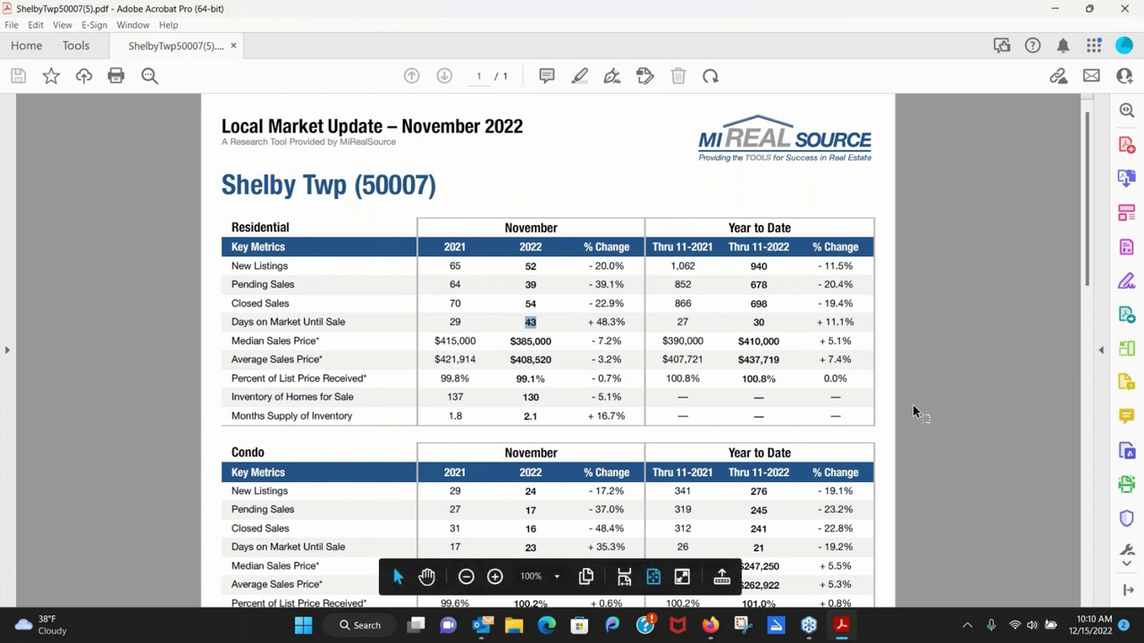
key(Right)
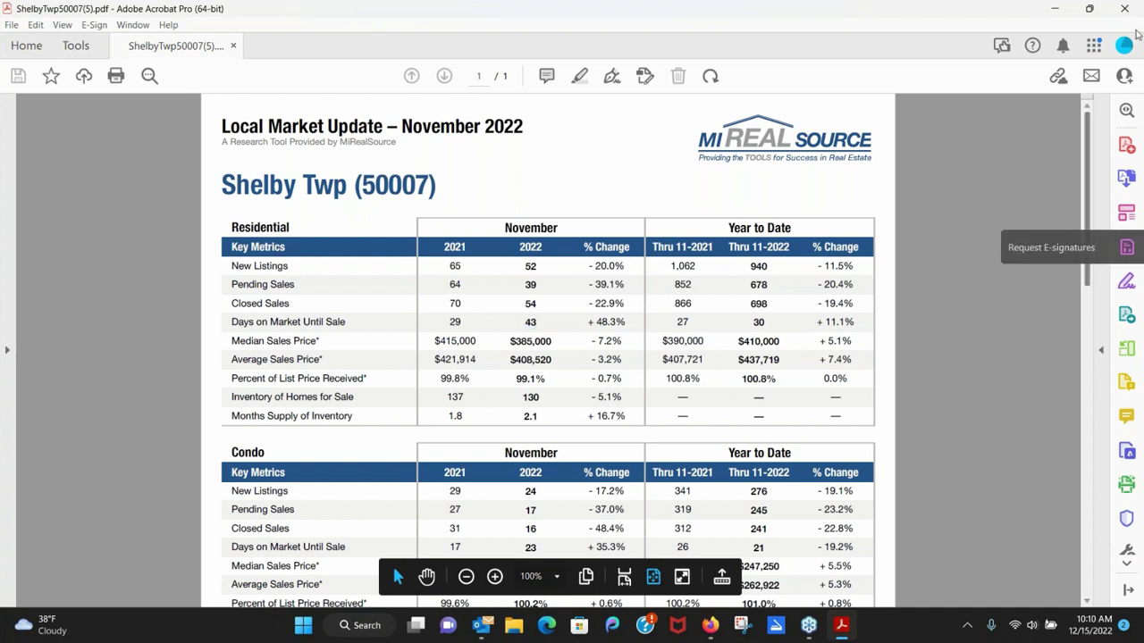
drag(1088, 133, 1098, 184)
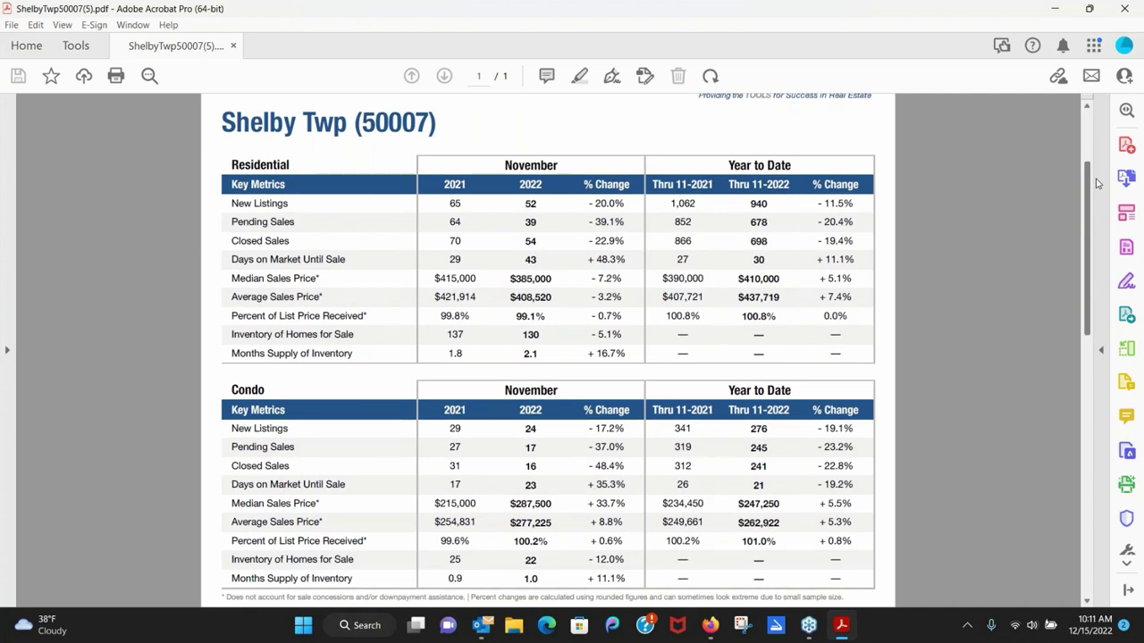
mouse_move(1097, 184)
mouse_down()
mouse_move(1094, 172)
mouse_move(1090, 184)
mouse_up()
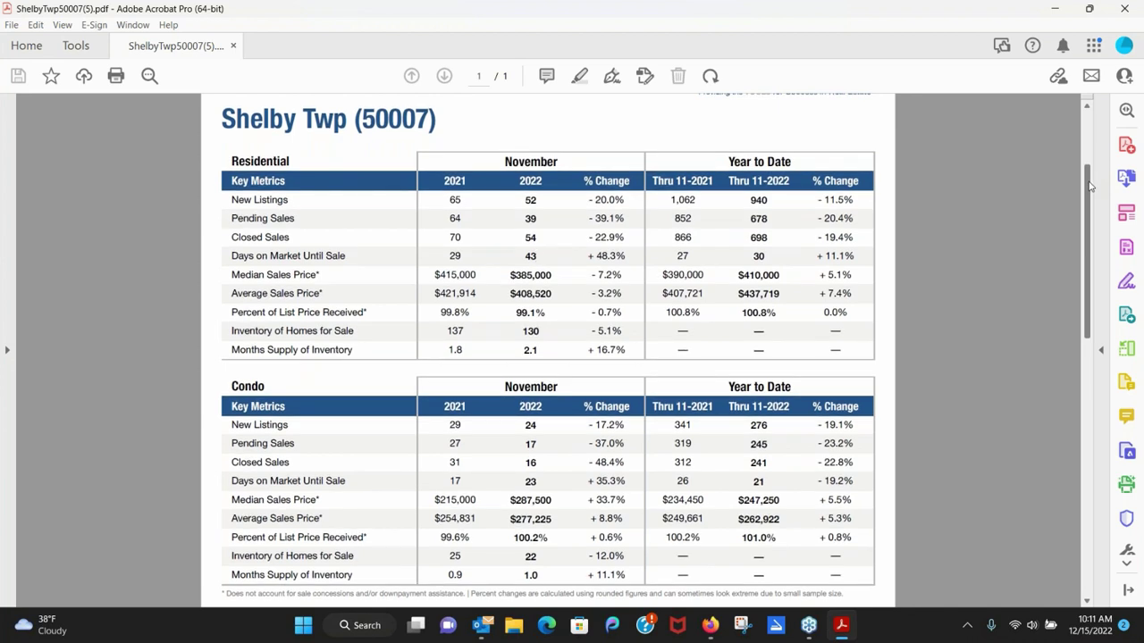
drag(1089, 185, 1089, 140)
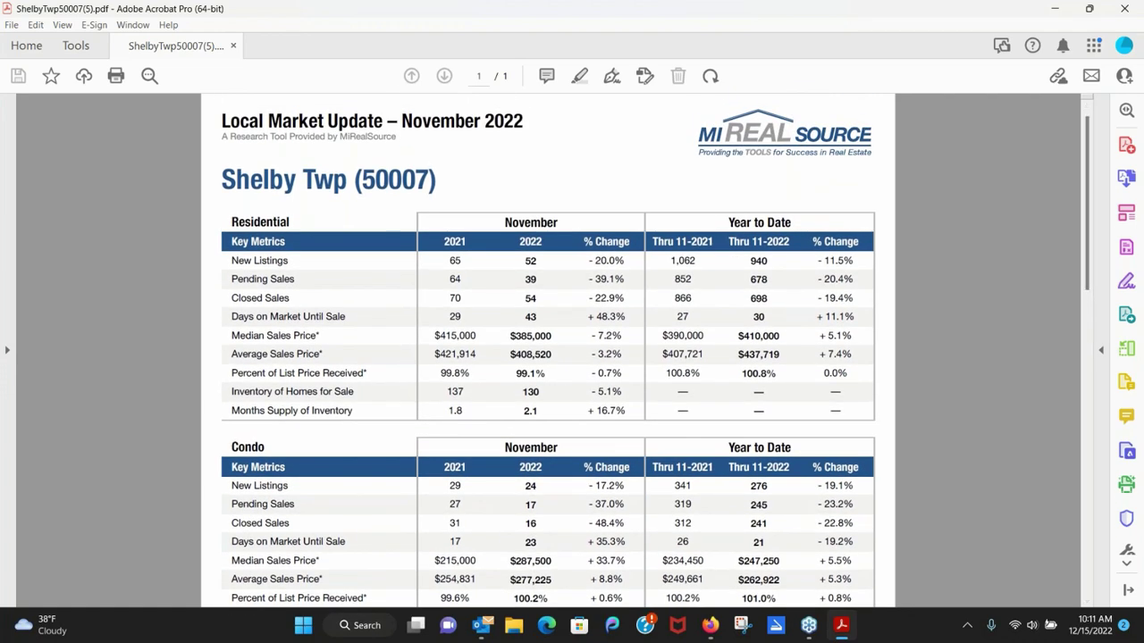
click(1123, 9)
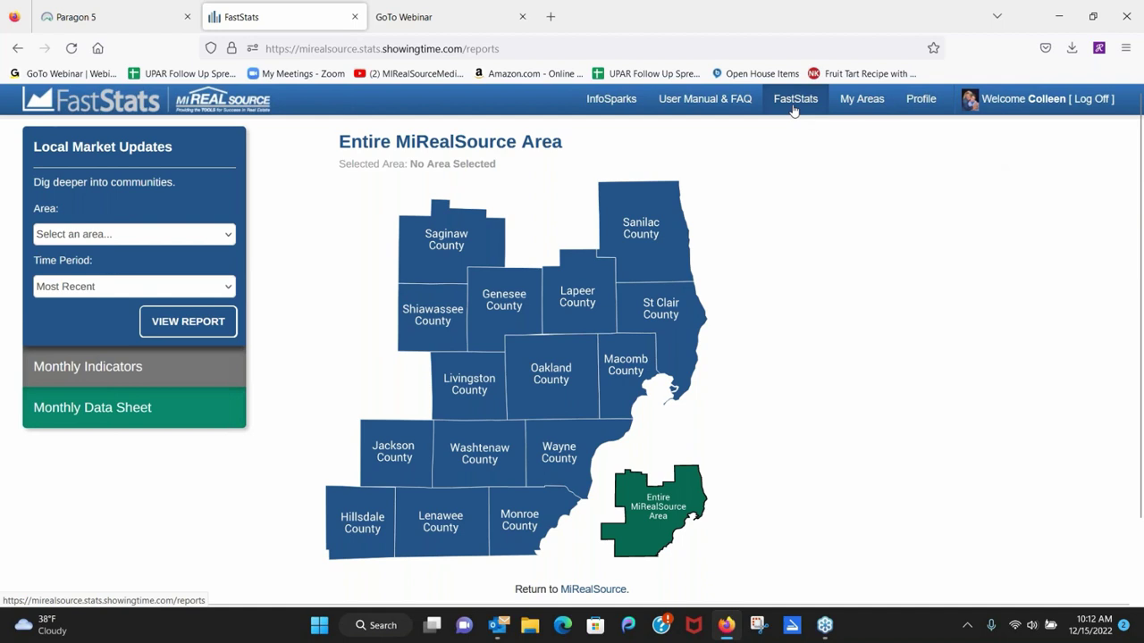
Download the Macomb Twp (50008) report as MacombTwp50008.pdf from the Macomb County map.
click(619, 404)
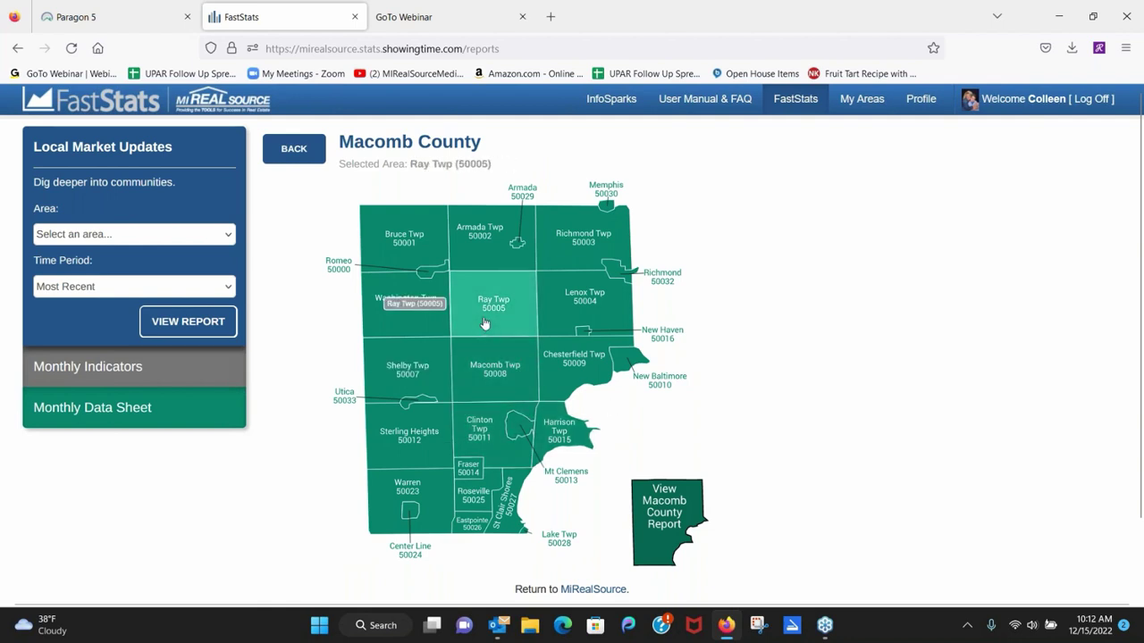
click(485, 366)
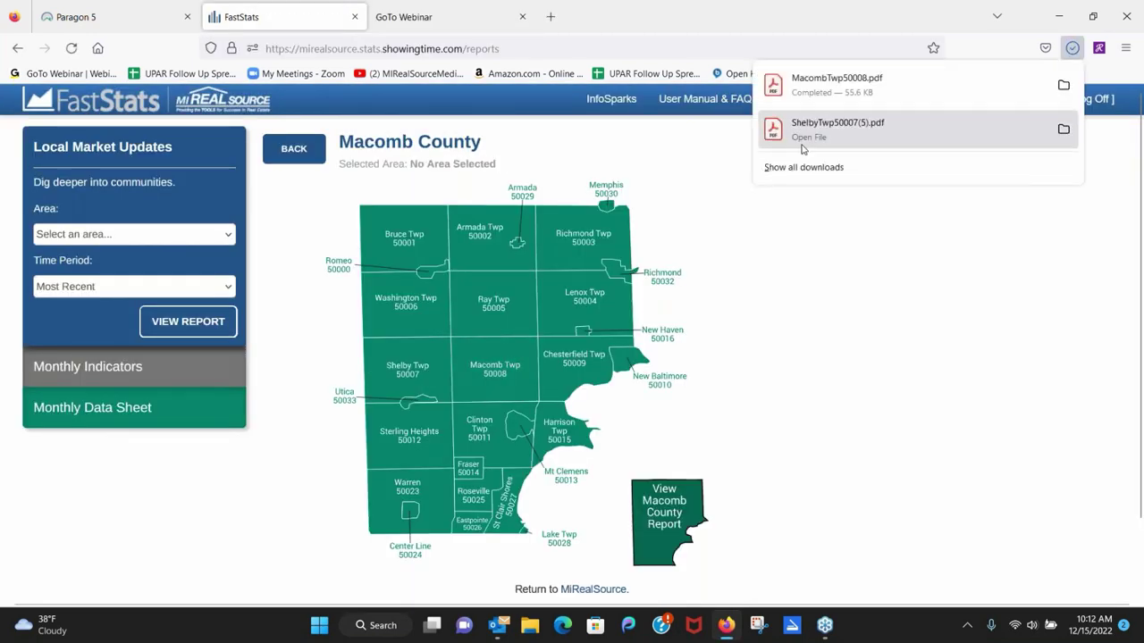
Open MacombTwp50008.pdf in Acrobat Pro to review its $414,140 residential median price.
click(836, 85)
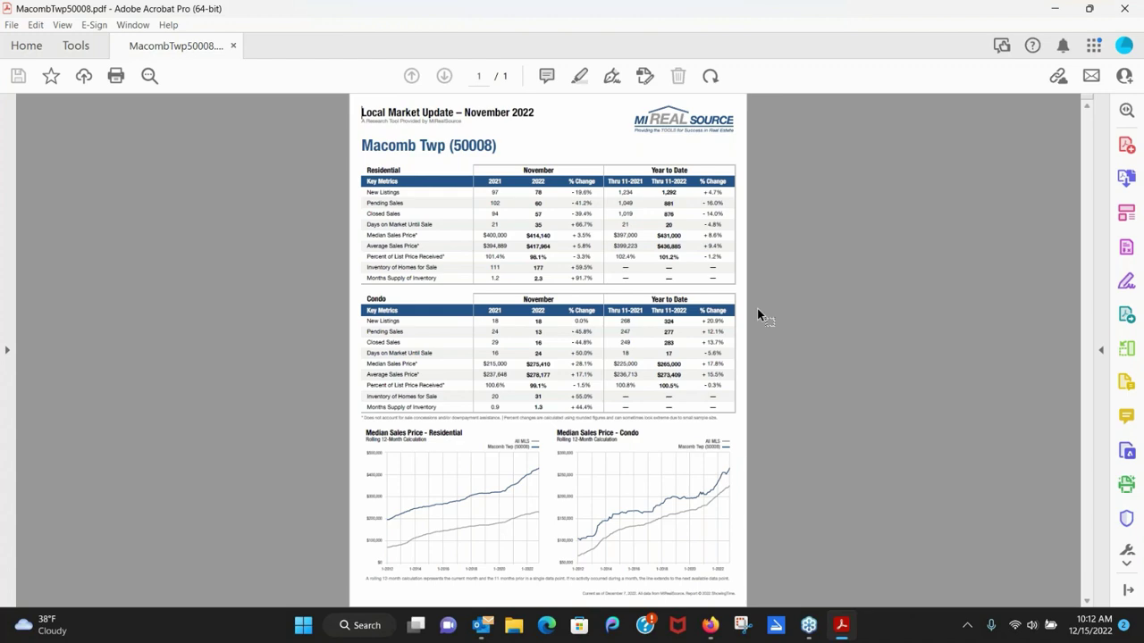
Close the Macomb Twp report, go to InfoSparks, and switch back to the Paragon 5 tab.
click(1136, 10)
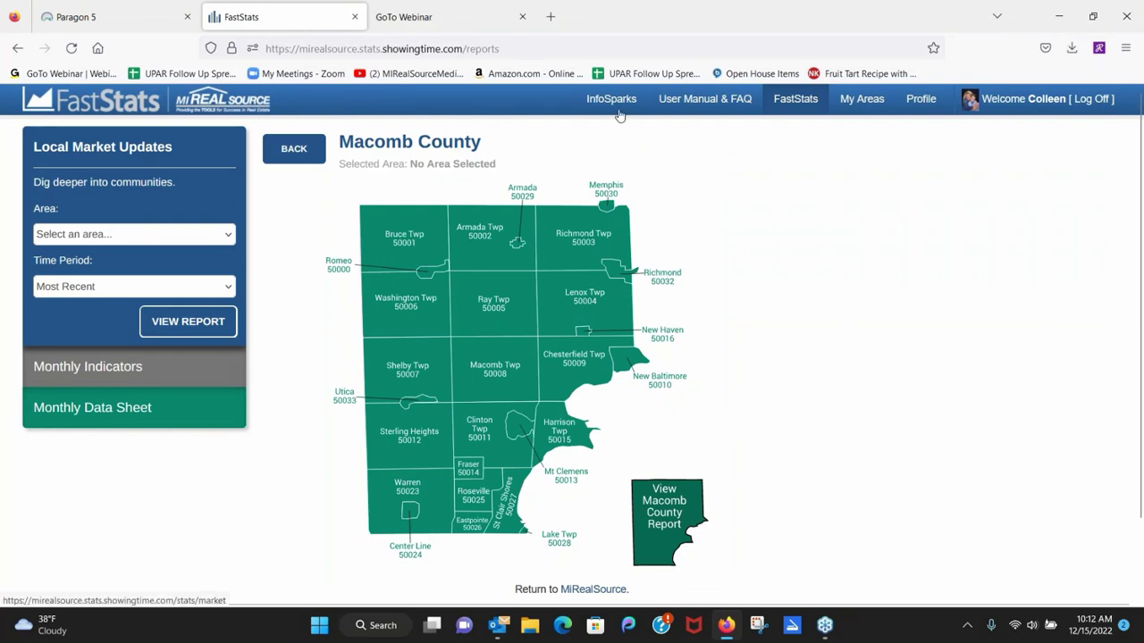
click(614, 106)
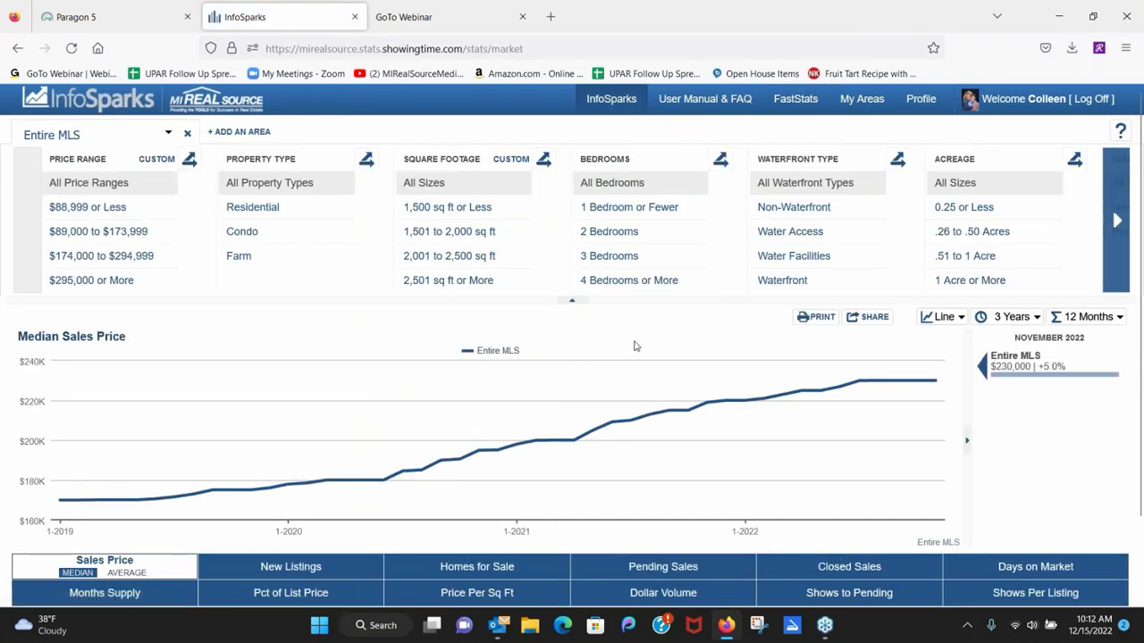
click(77, 19)
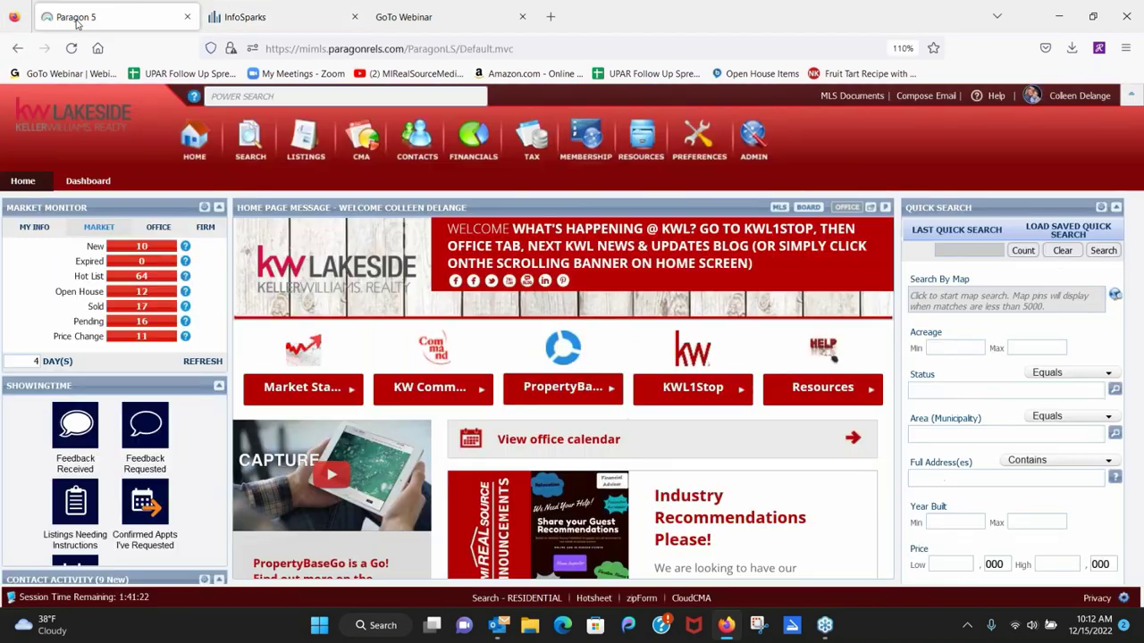
Open MarketStats from Paragon's Resources to chart Entire MLS median sales price ($230,000, +5.0%).
click(636, 141)
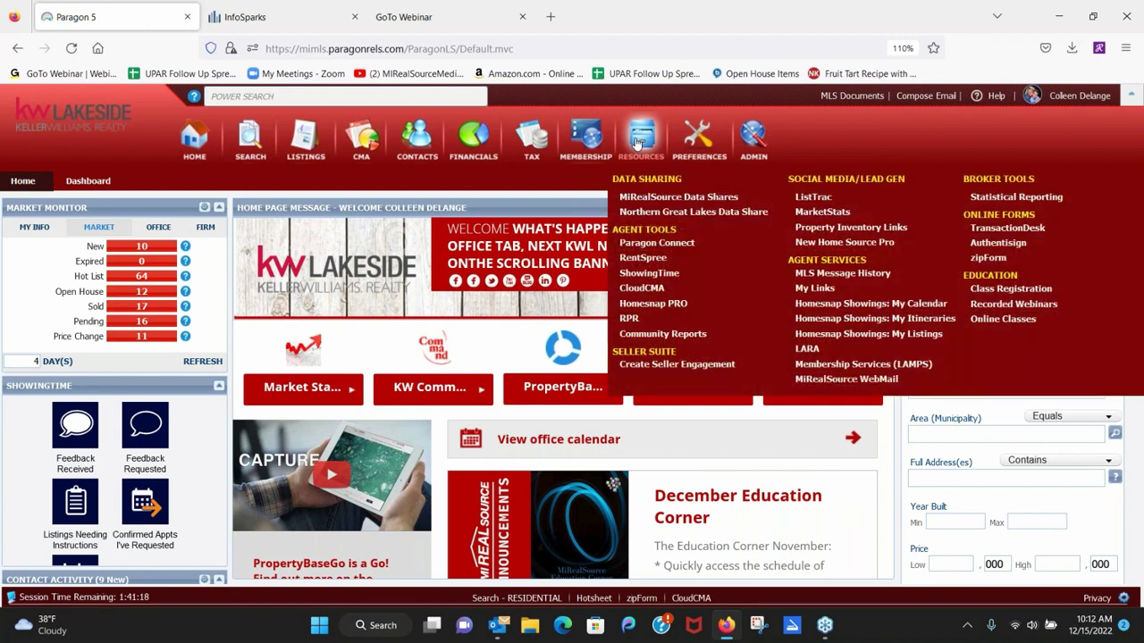
click(837, 219)
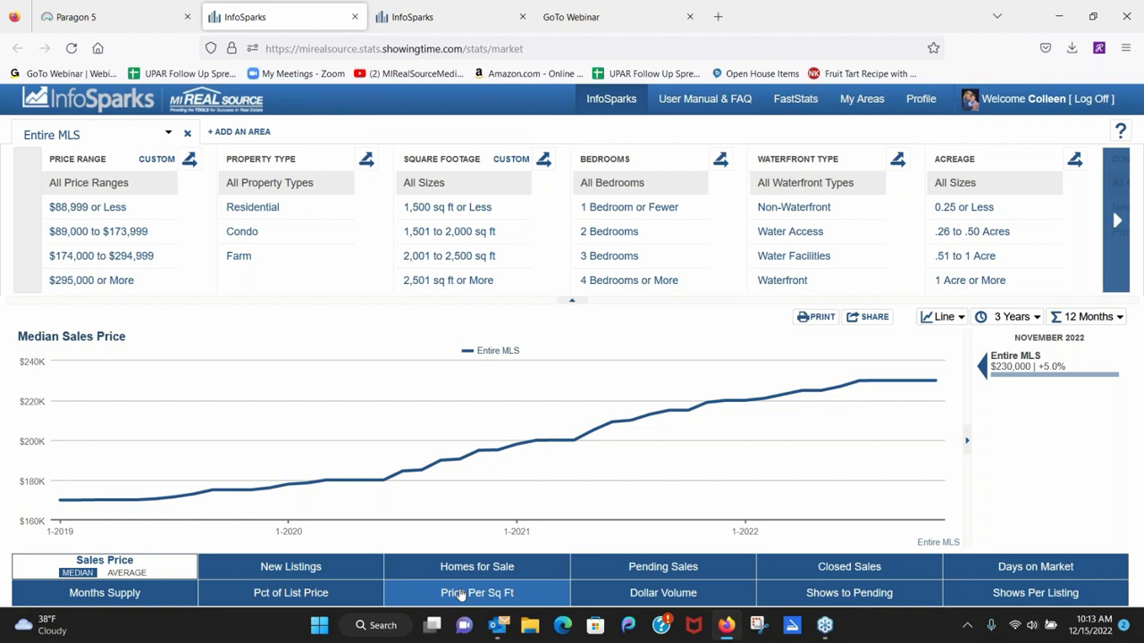
Switch the InfoSparks chart to average price per square foot, showing $165 for November 2022.
click(461, 593)
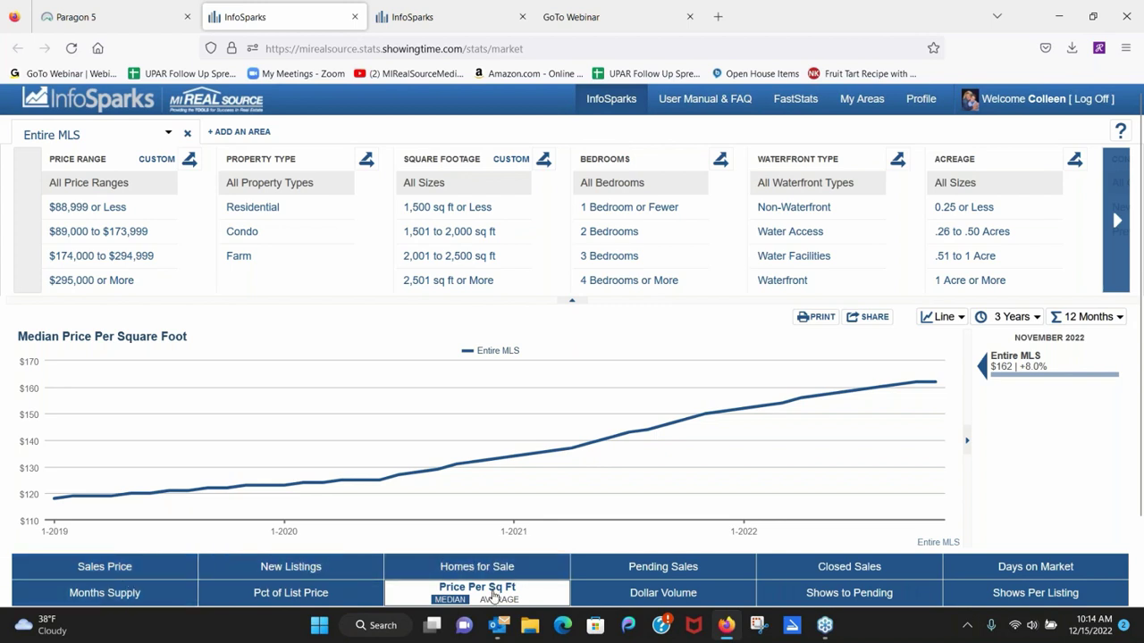
right_click(494, 606)
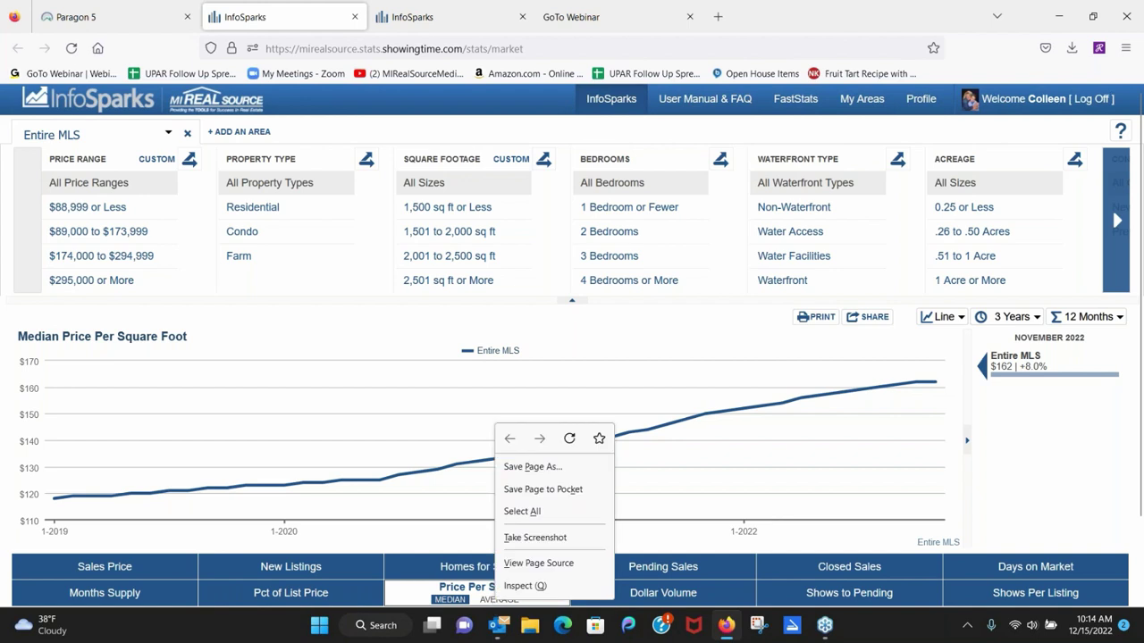
click(497, 599)
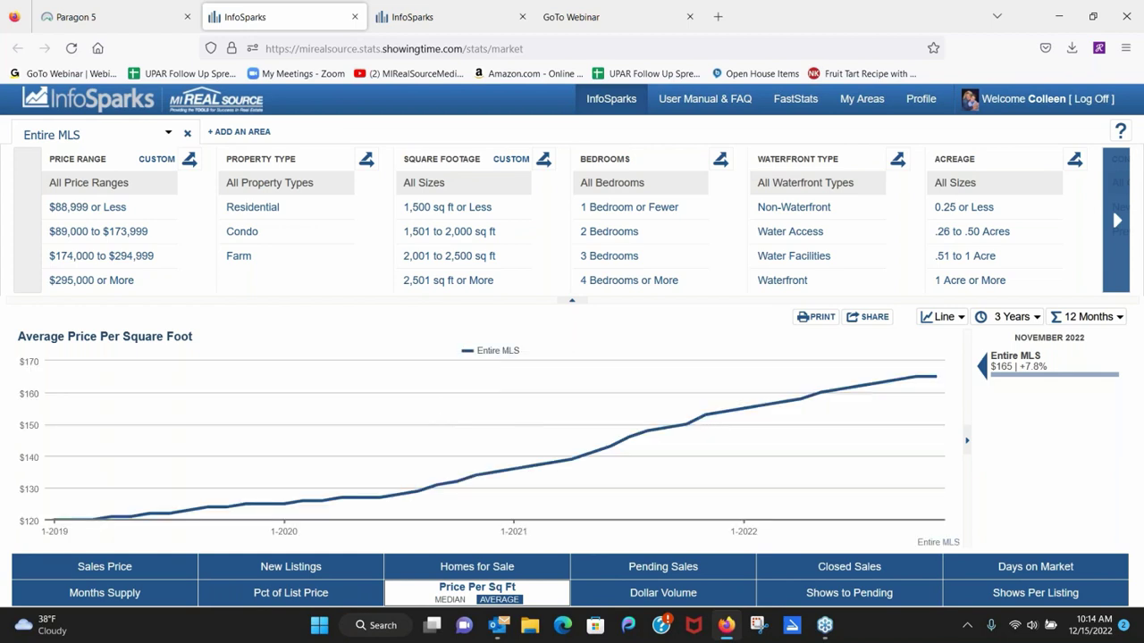
Chart Sterling Heights (50012) and add Shelby Twp (50007) and Macomb Twp (50008) for comparison.
click(90, 136)
text(Sterling)
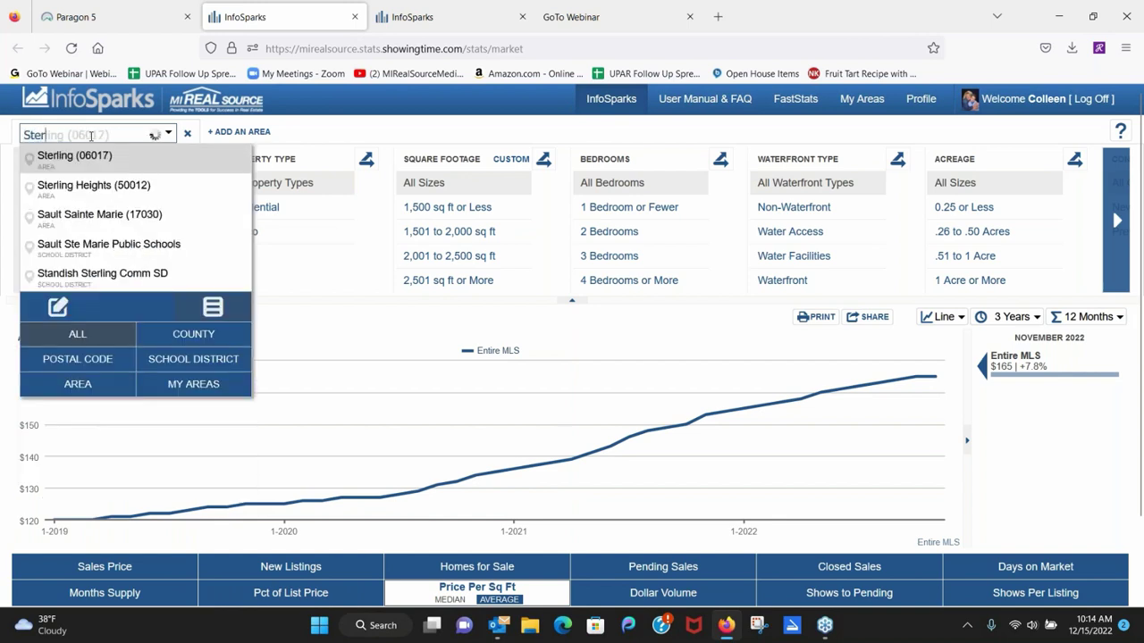
click(73, 189)
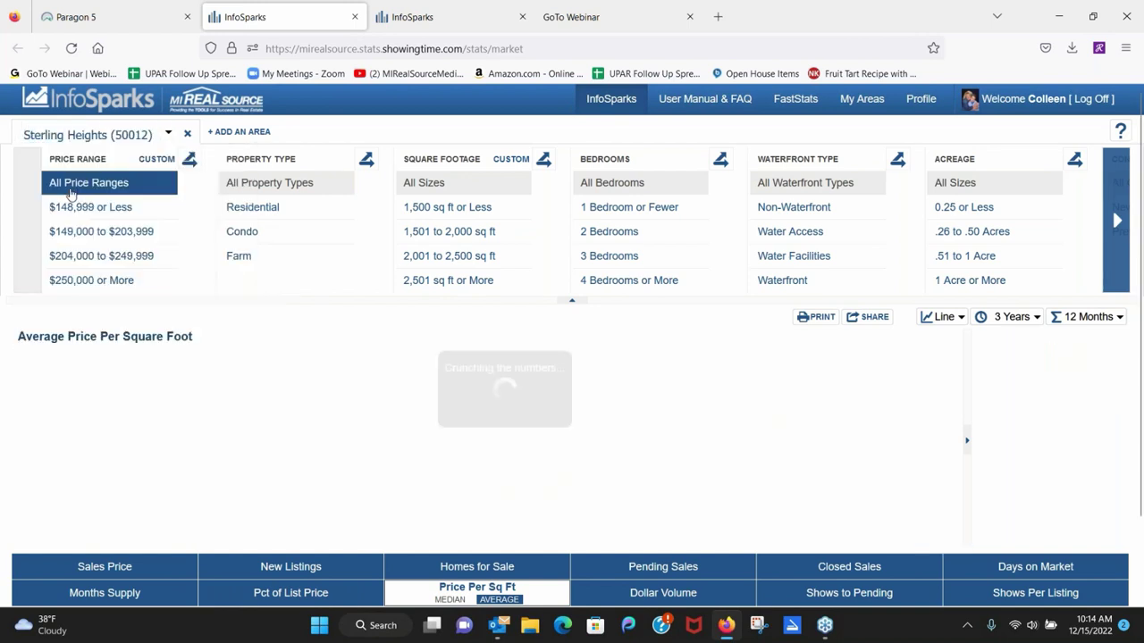
click(242, 132)
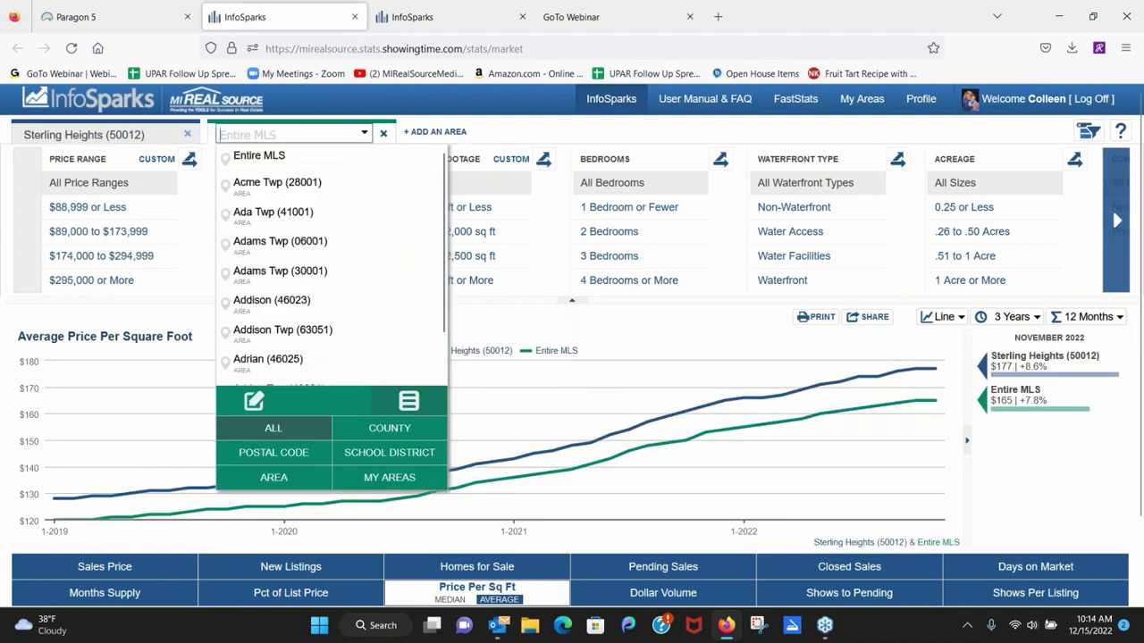
text(Shelby)
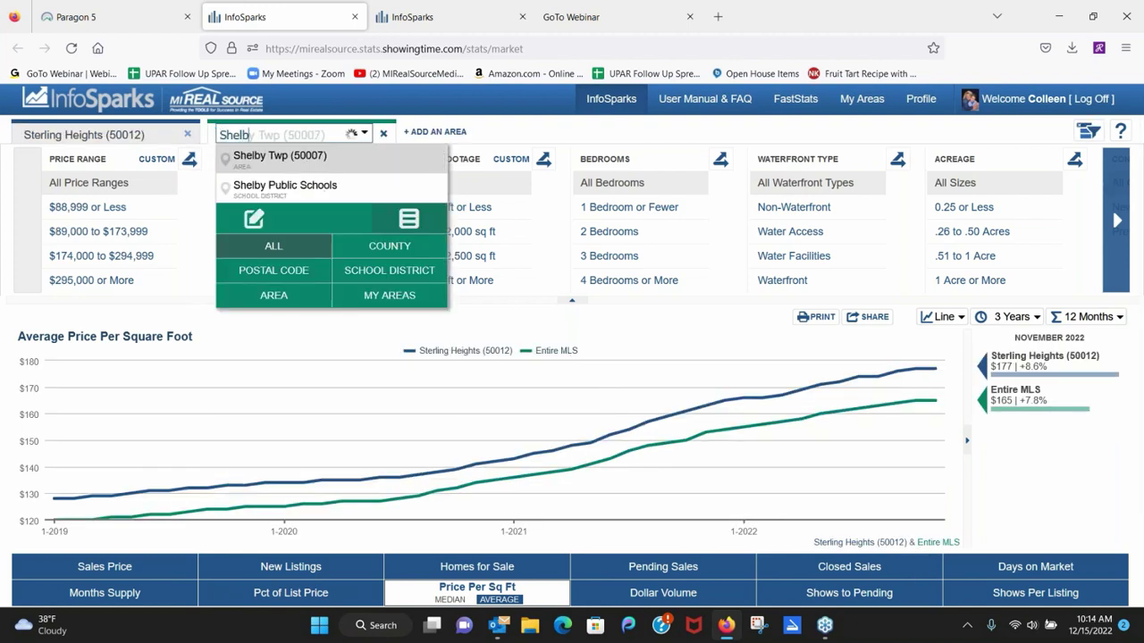
click(264, 159)
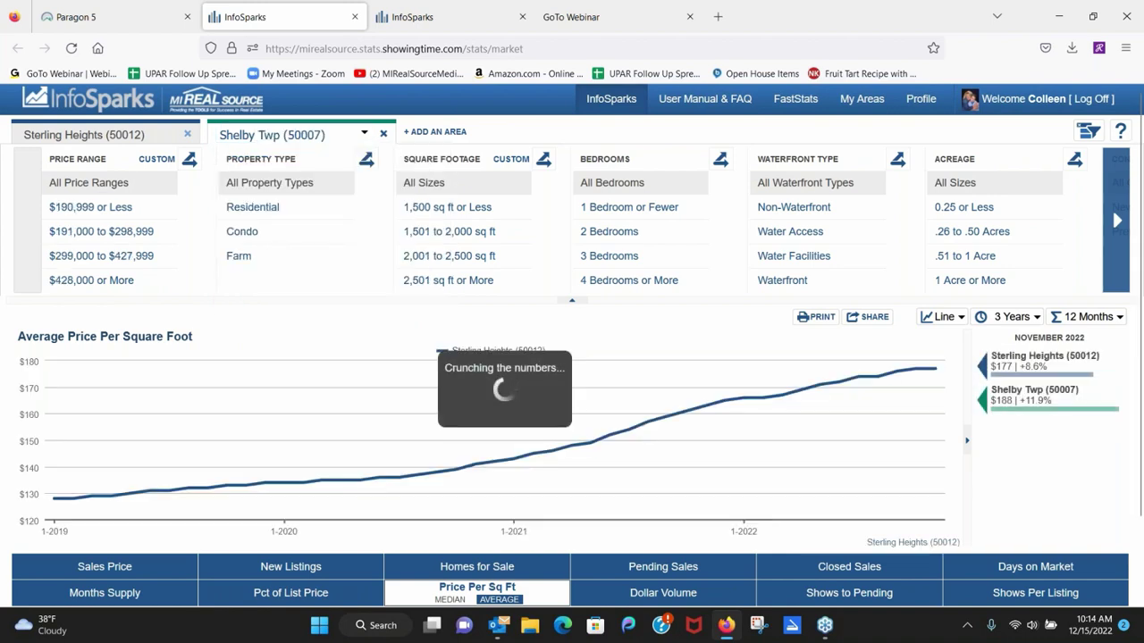
click(418, 136)
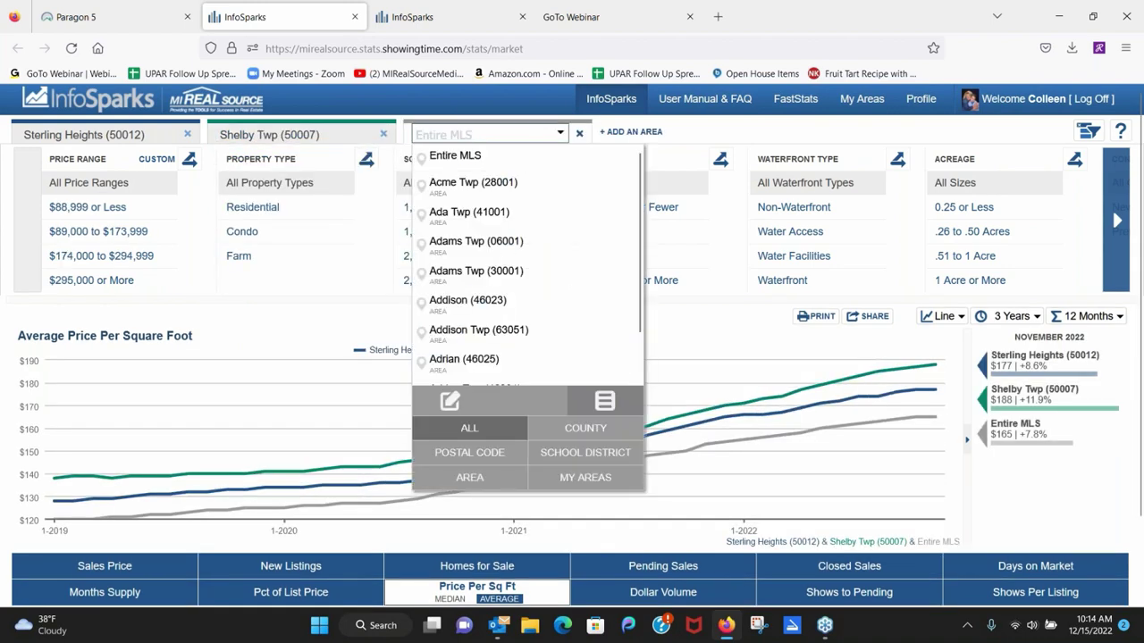
text(Macomb)
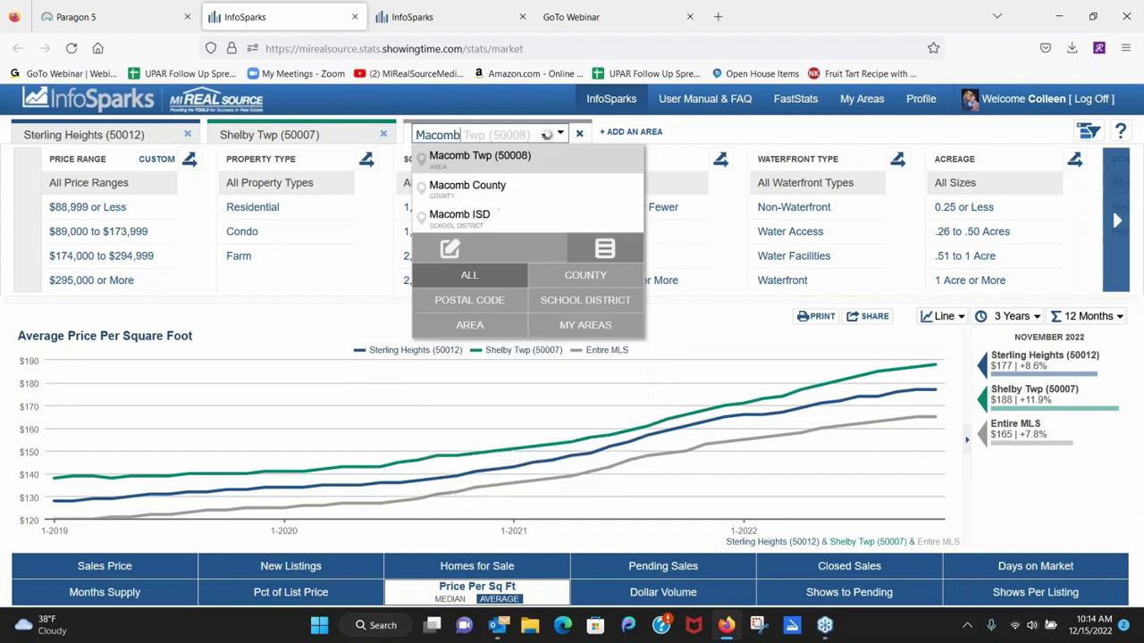
click(460, 159)
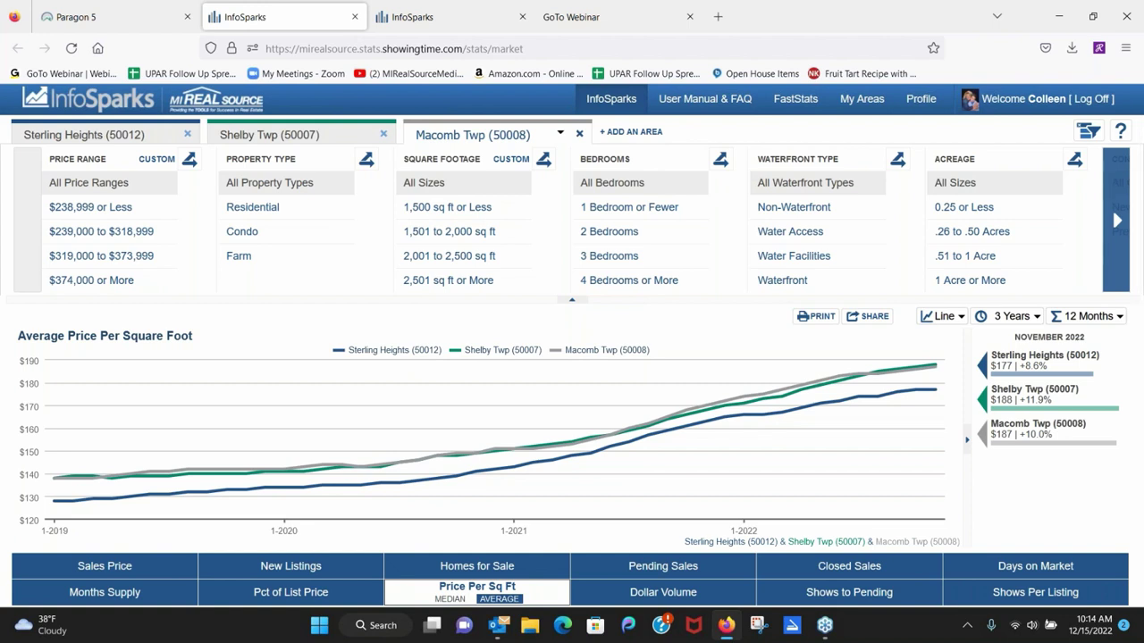
mouse_move(423, 416)
click(643, 136)
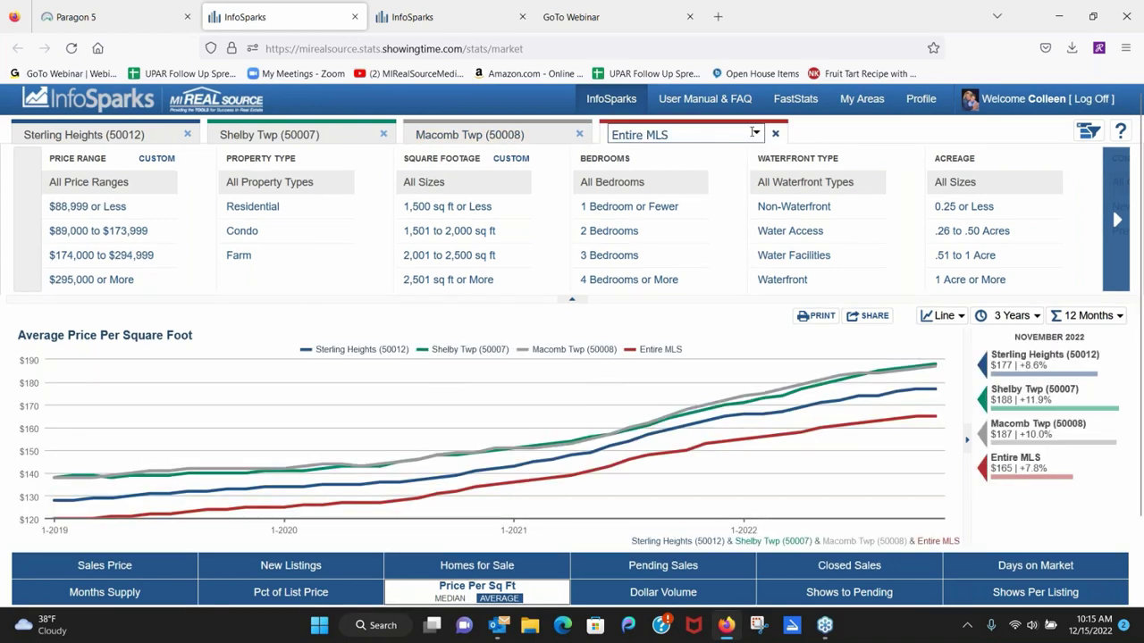
click(702, 135)
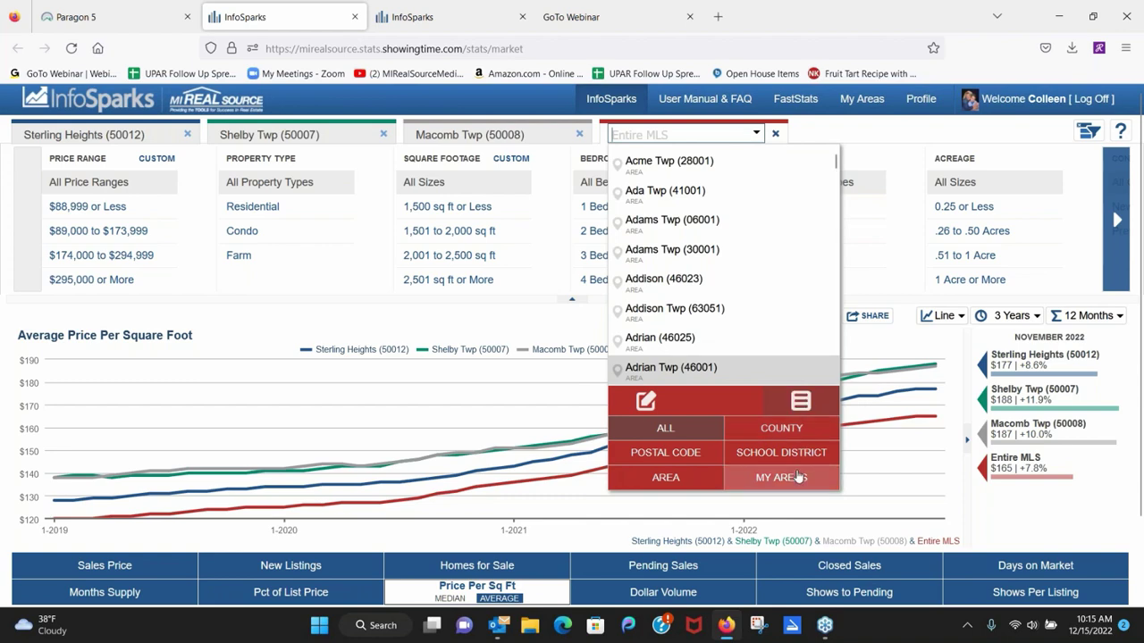
click(776, 134)
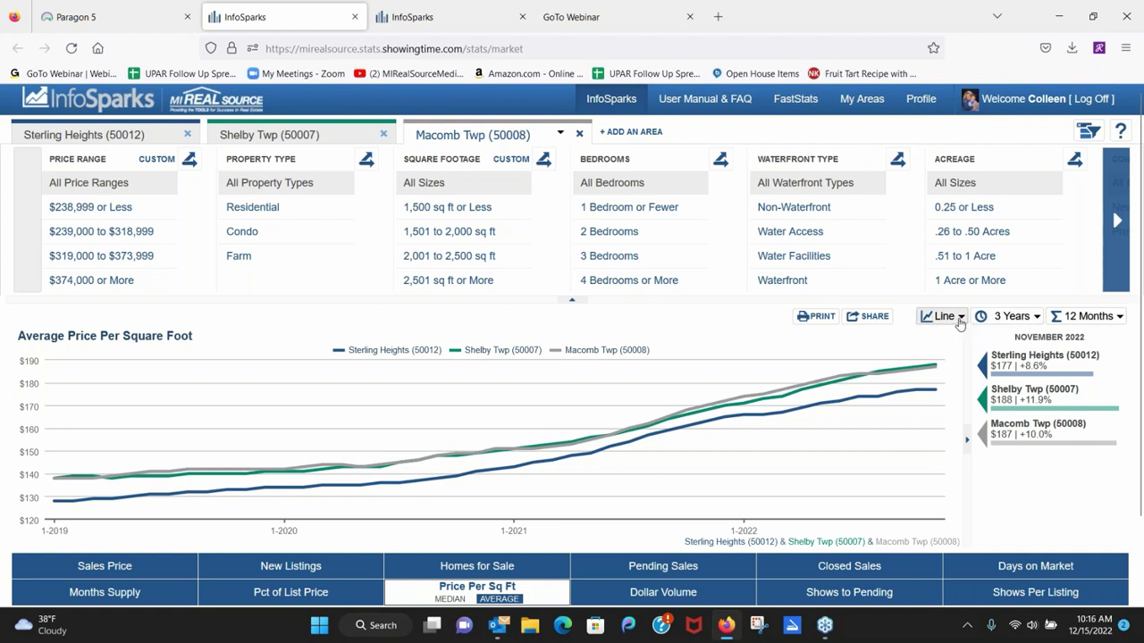
Switch the November average price per square foot chart from lines to bars and show its time-period options.
click(960, 319)
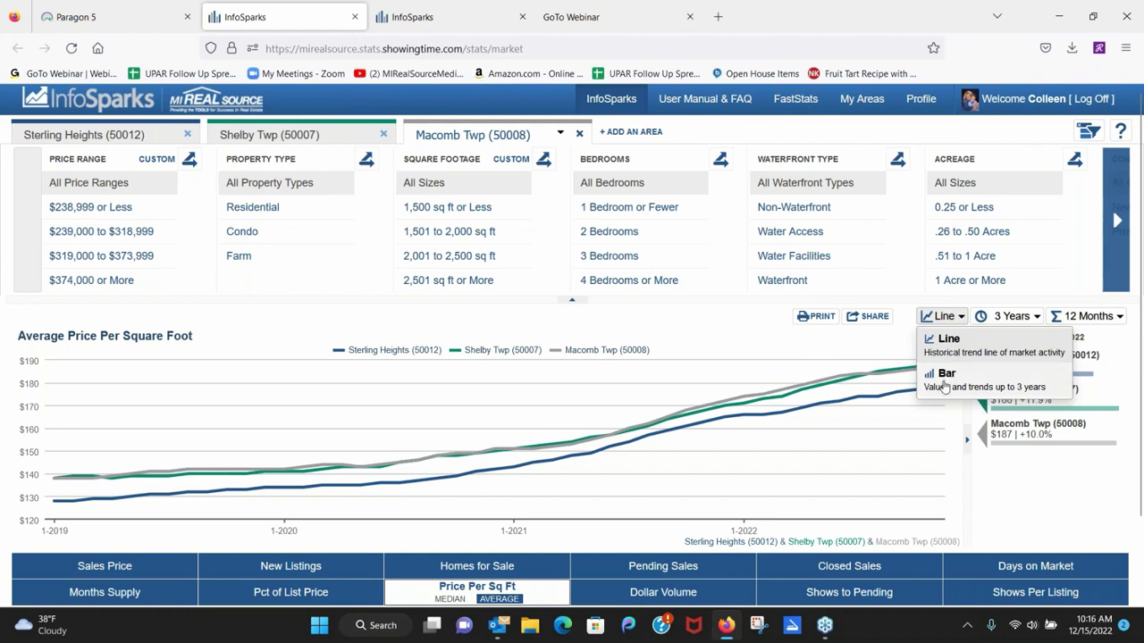
click(944, 375)
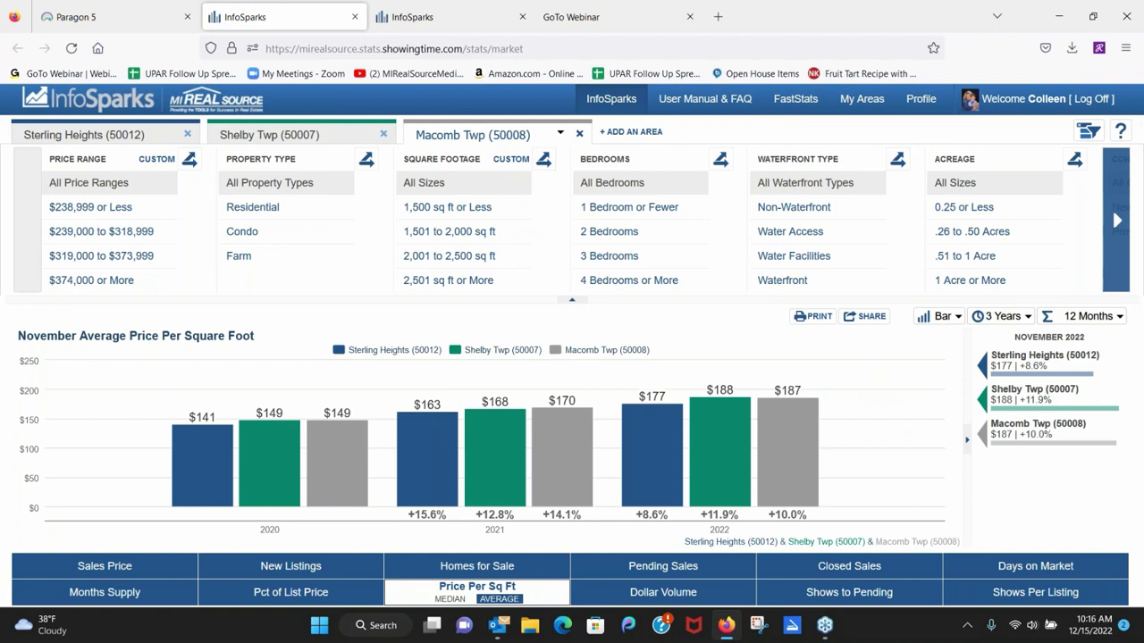
click(987, 323)
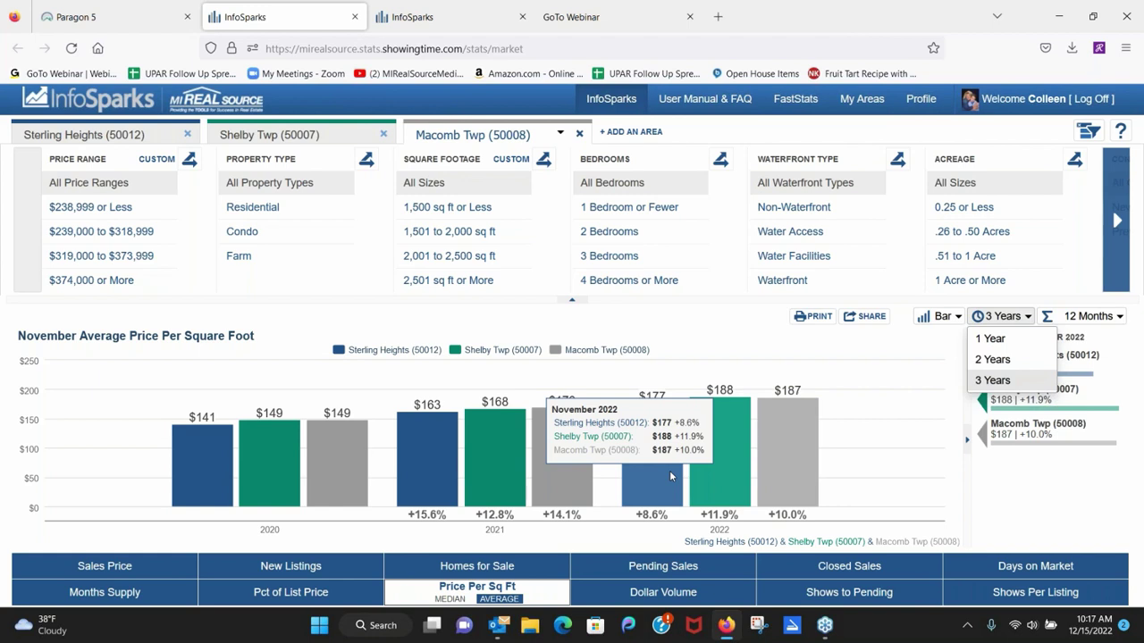
Open the bar chart's Share Options, set to static data via social media and email.
click(867, 316)
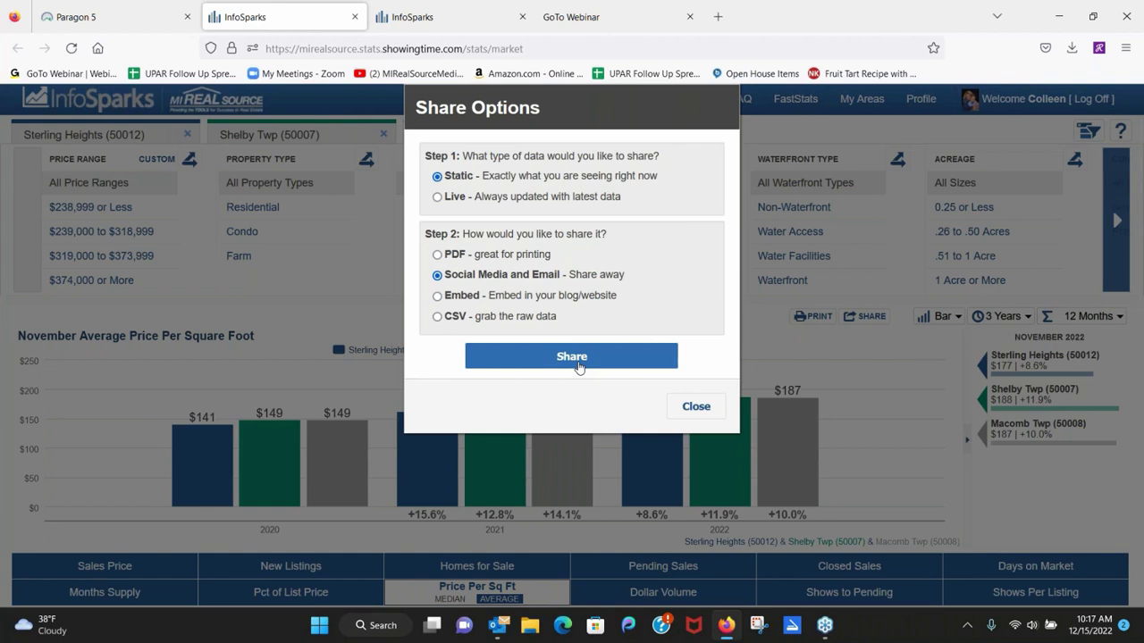
Create the chart's share link and view the agent-branded shared chart page in a new tab.
click(578, 364)
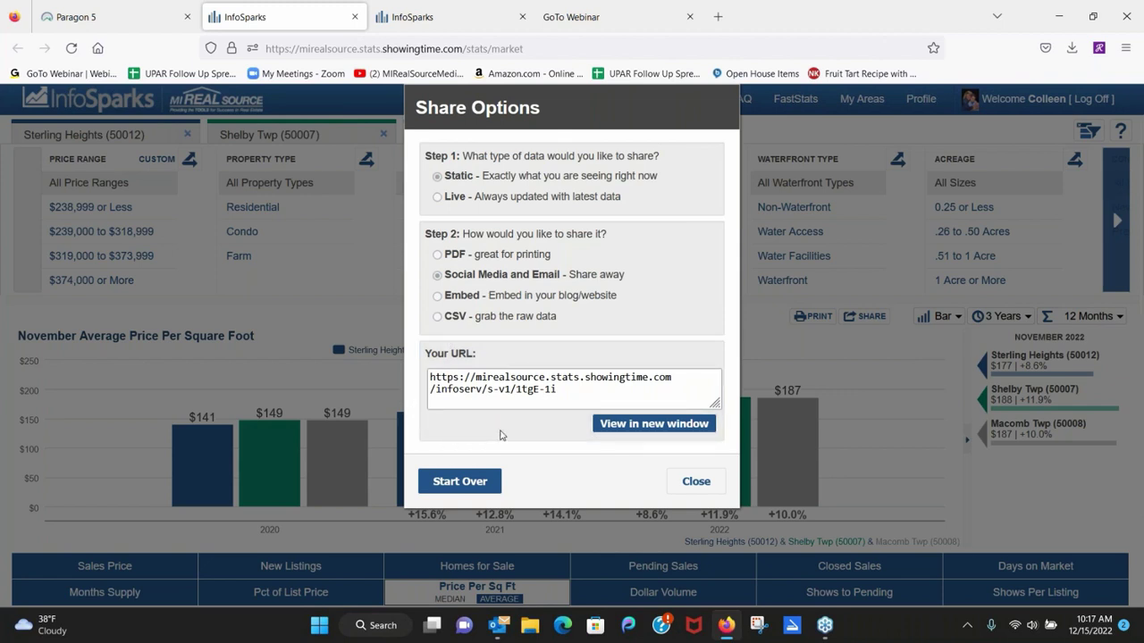
click(644, 426)
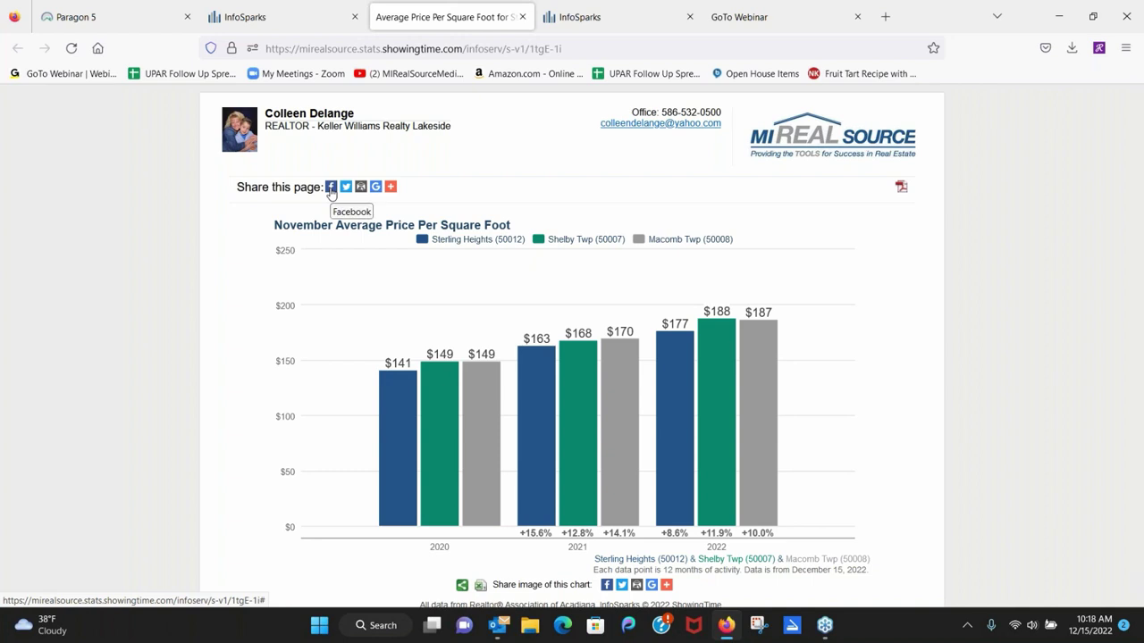
Start a Facebook share of the shared page, previewing the average price per square foot chart.
mouse_move(394, 191)
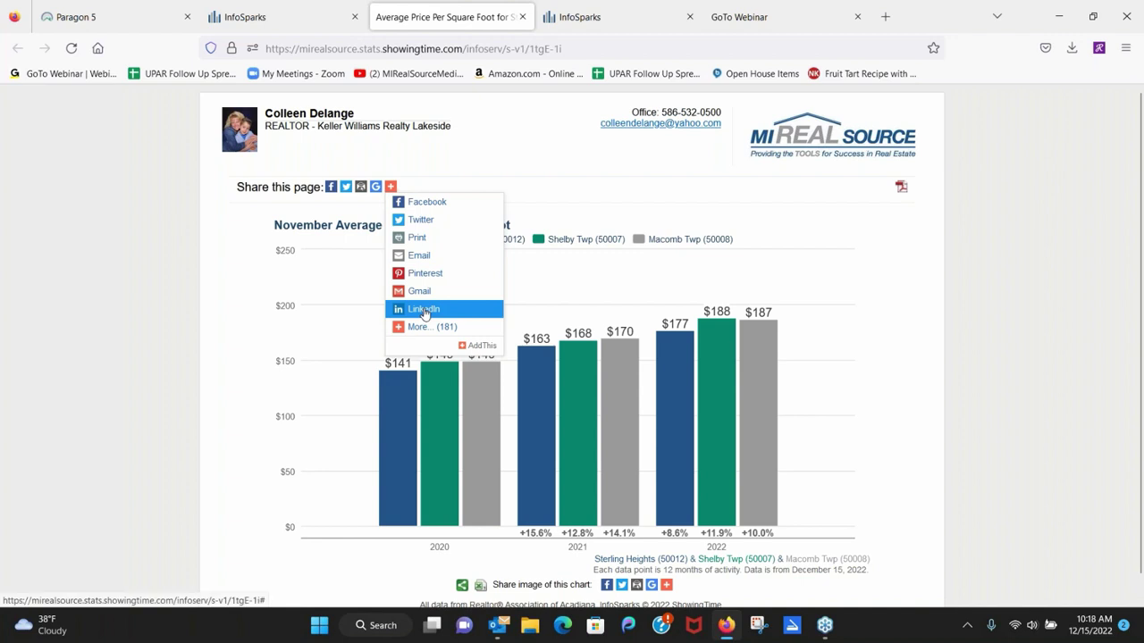
mouse_move(399, 390)
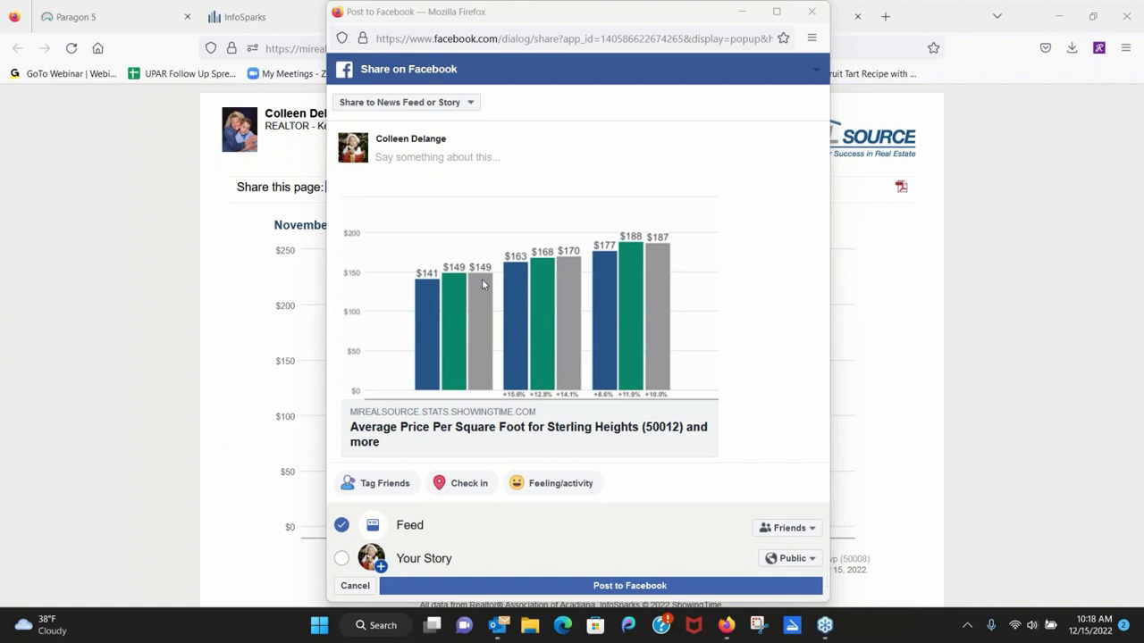
Review the post's share destinations and list every audience option for the Friends feed audience.
click(470, 156)
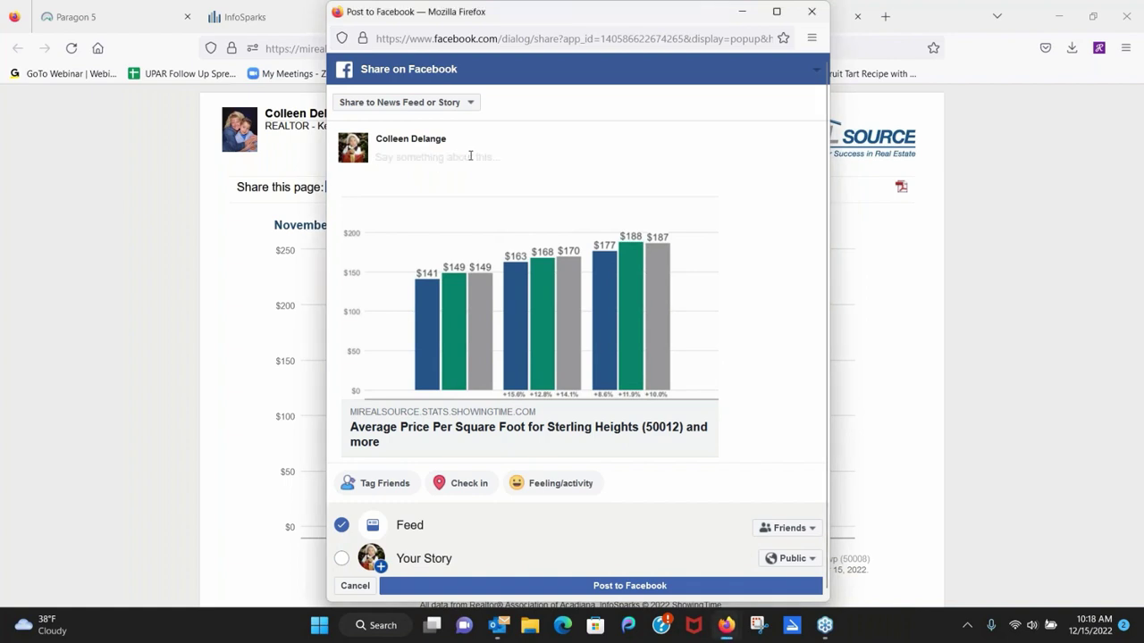
click(472, 103)
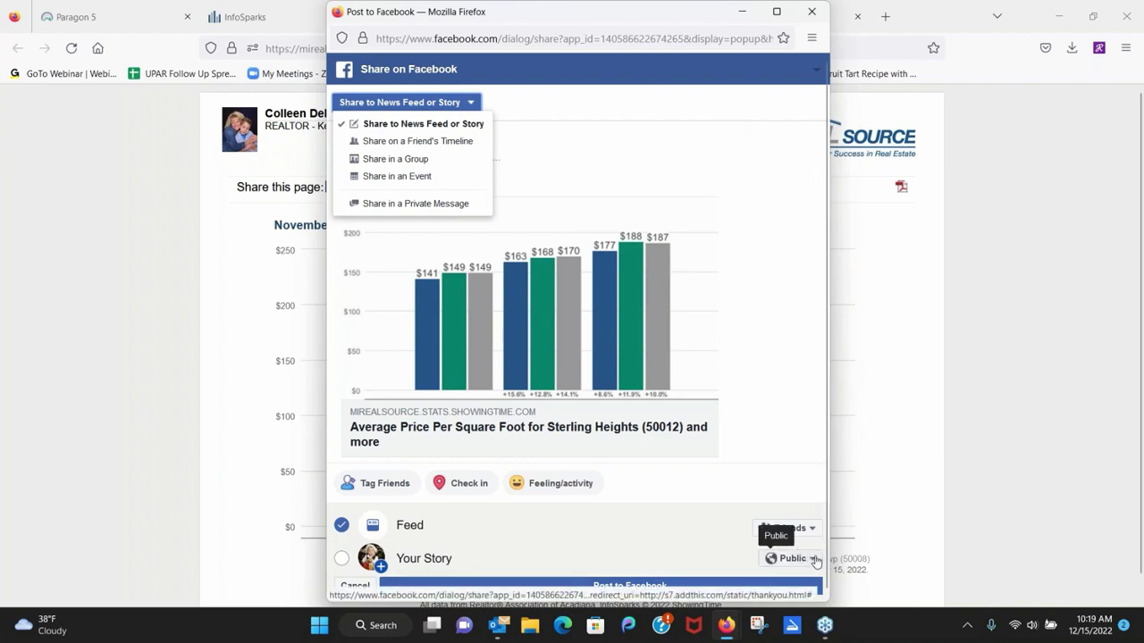
click(815, 560)
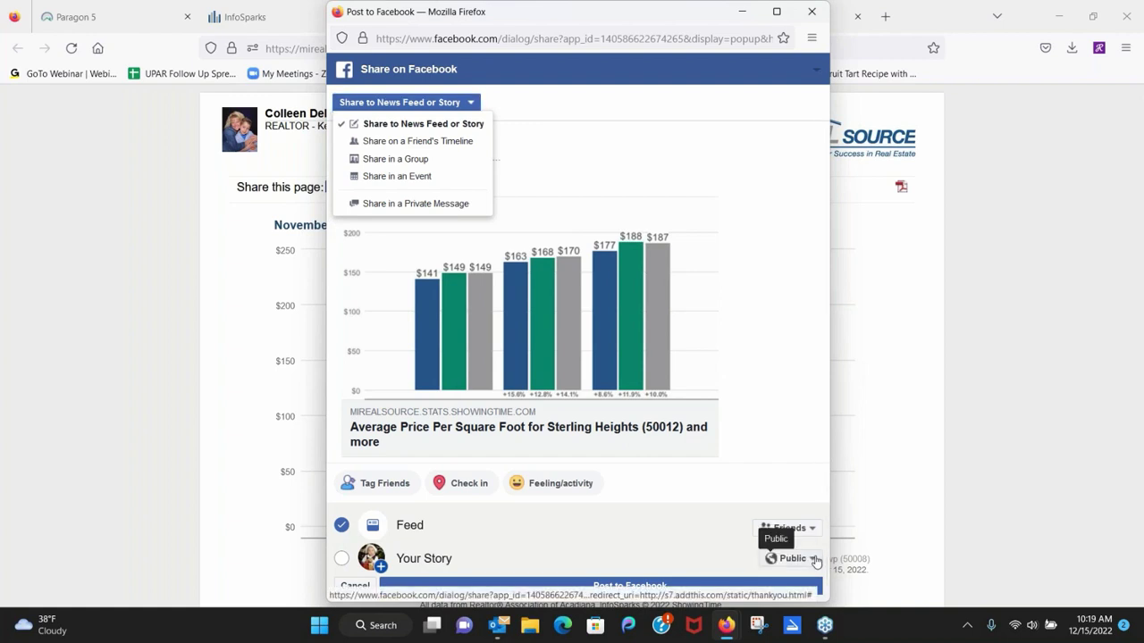
click(811, 528)
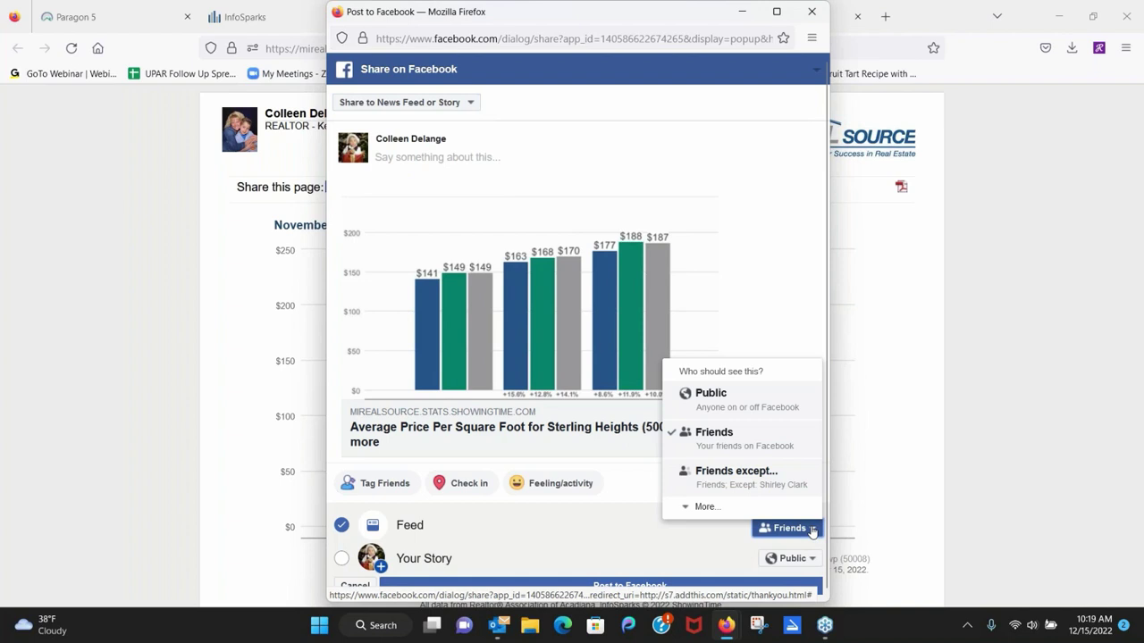
click(705, 507)
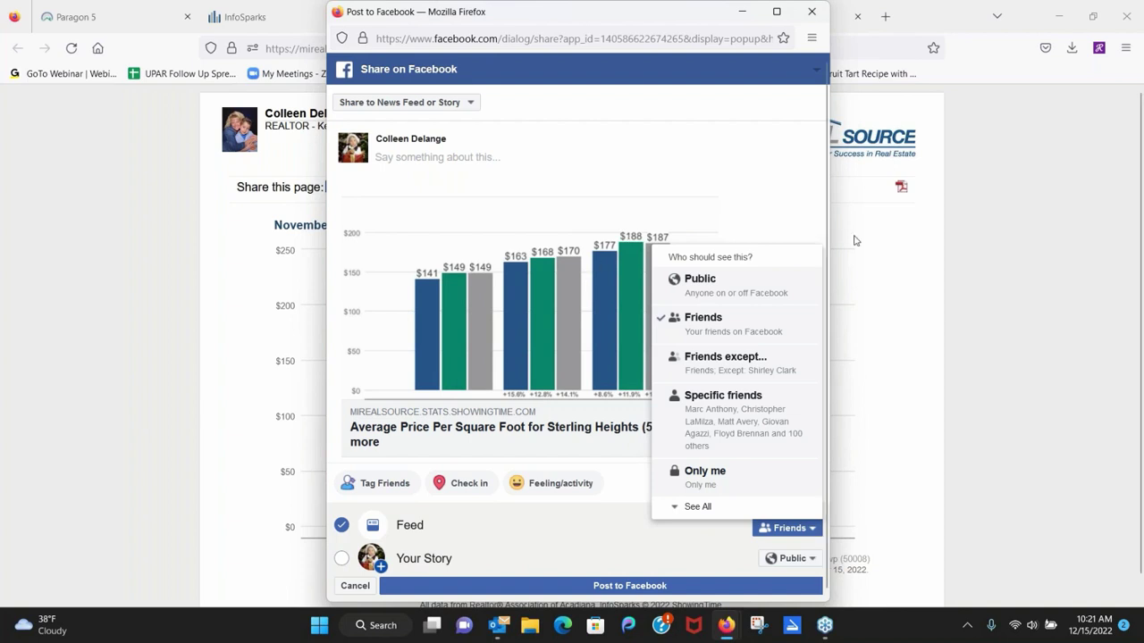
Caption the chart post 'Sellers are still receiving' and return to the Paragon 5 MLS tab.
click(506, 161)
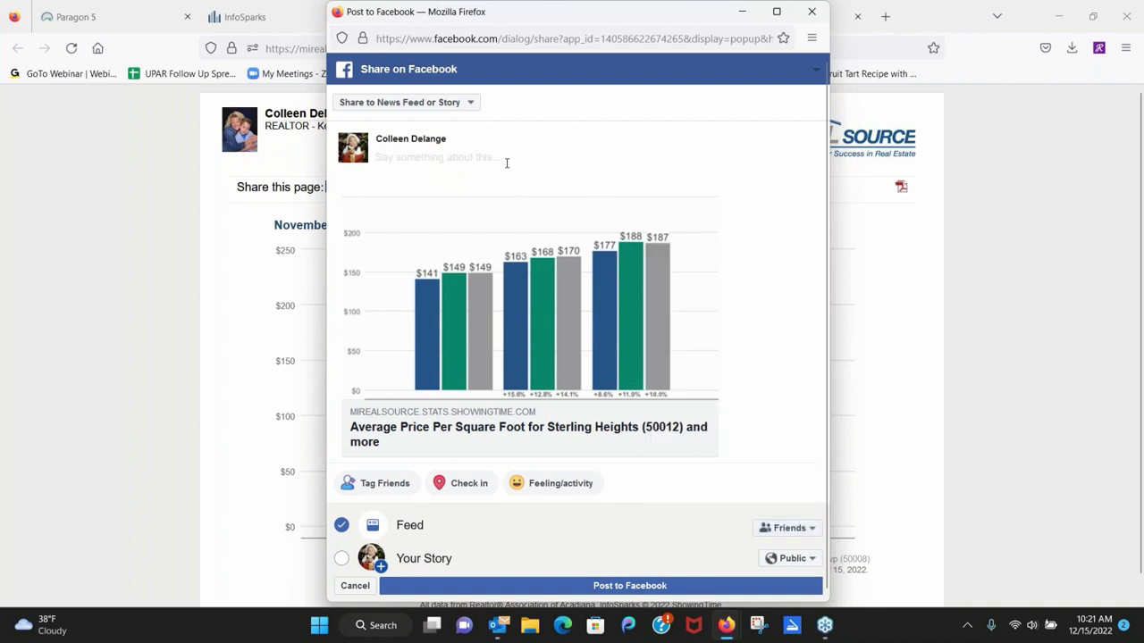
text(Sellers ar)
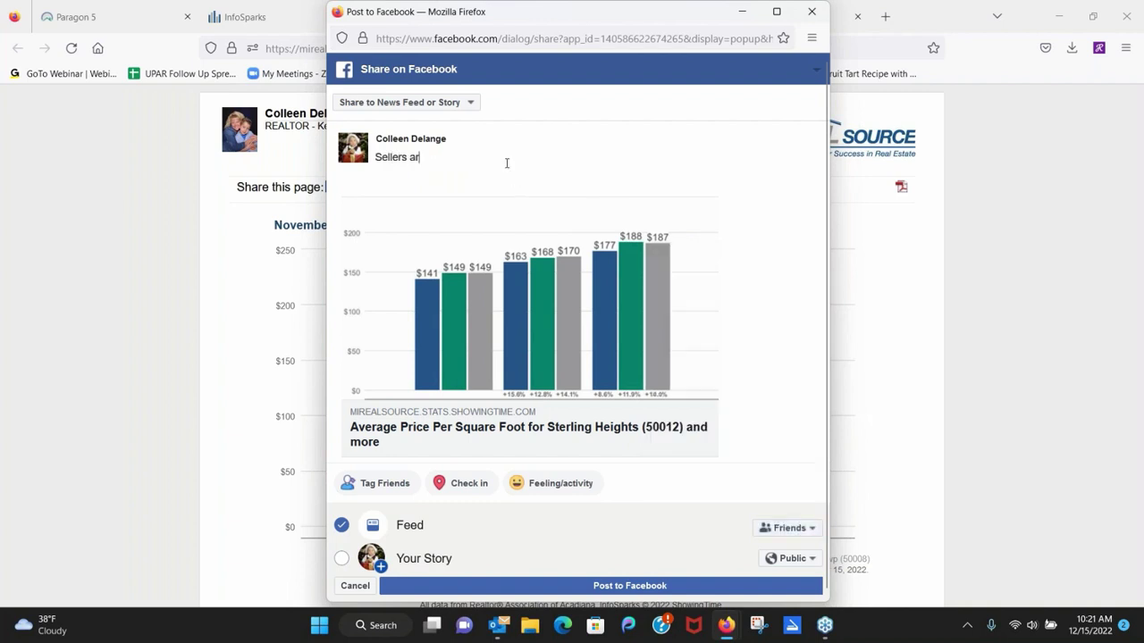
text(e still recei)
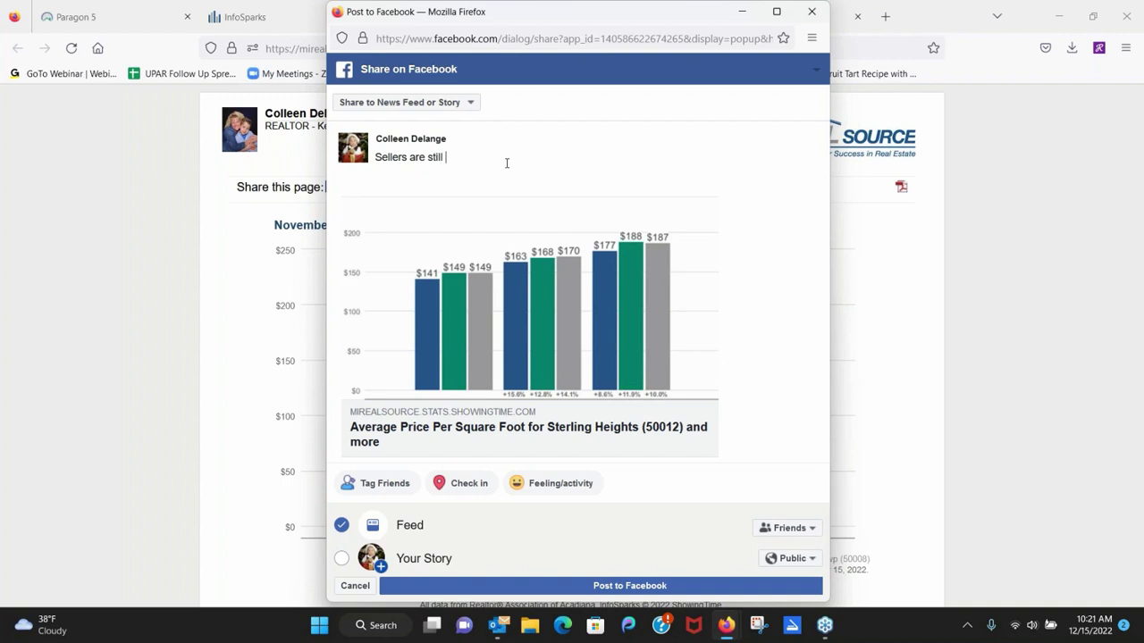
text(ving)
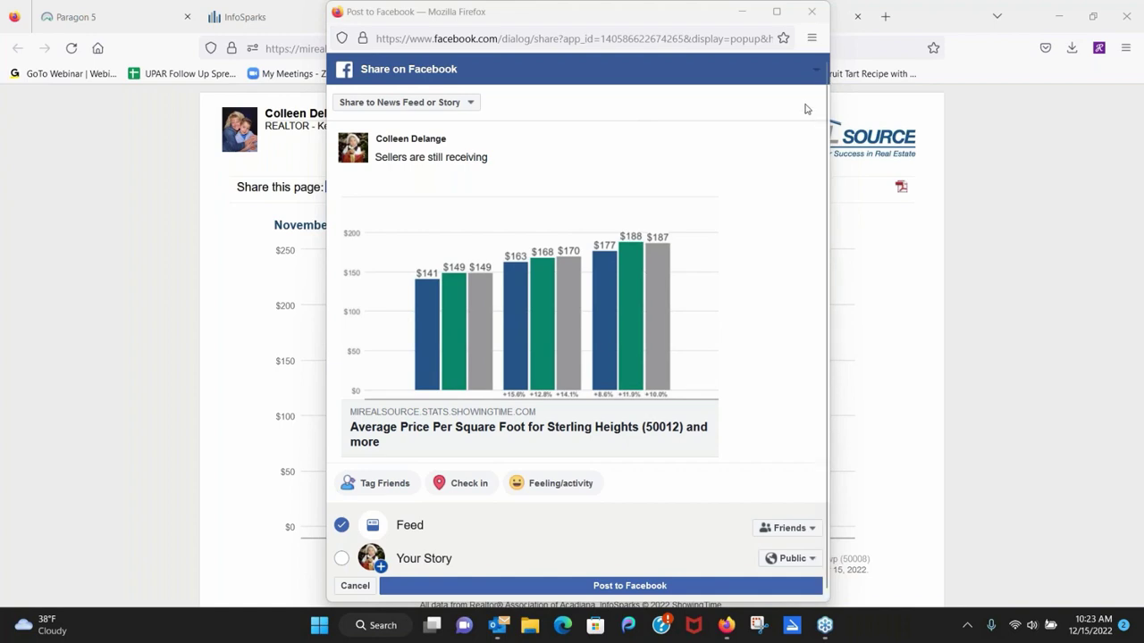
click(107, 27)
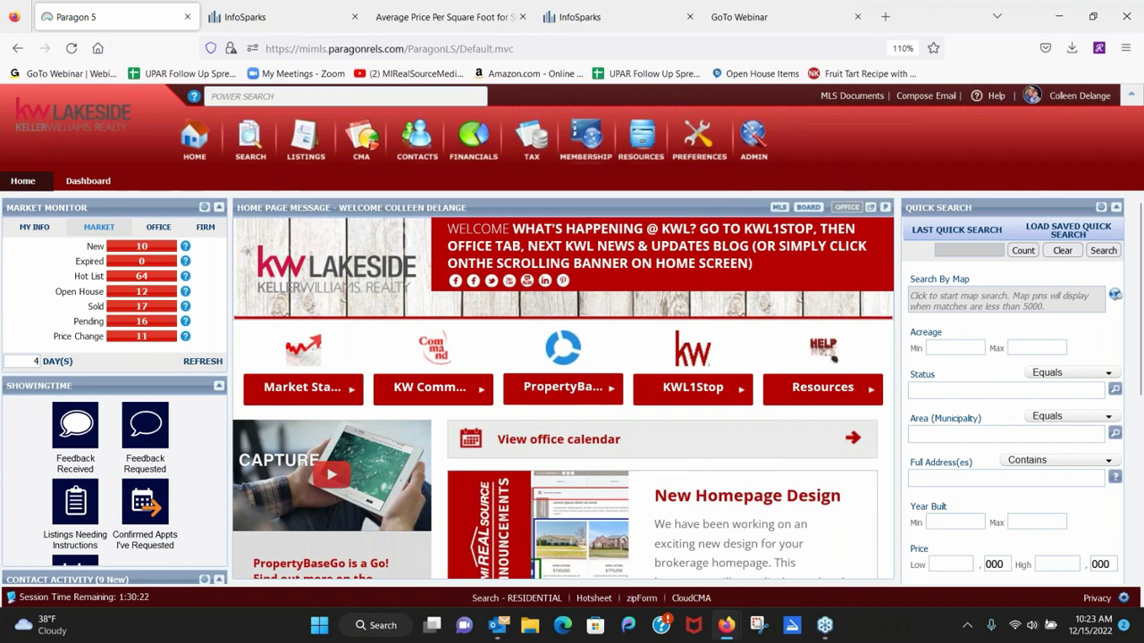
Launch CloudCMA from the Resources menu's Agent Tools in a new tab.
click(643, 141)
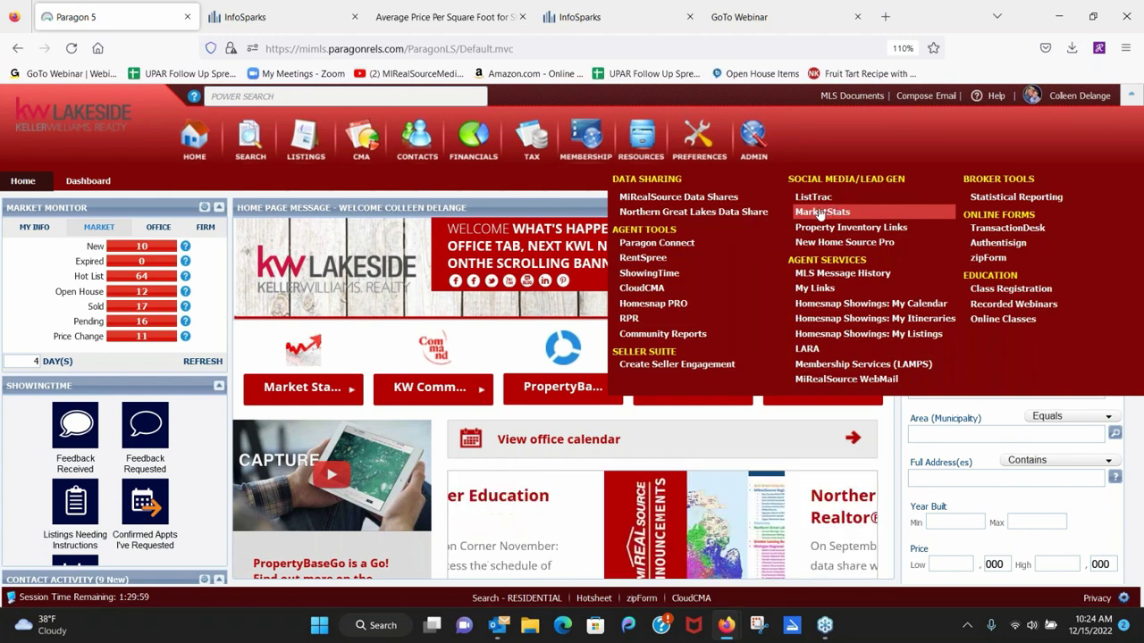
click(647, 293)
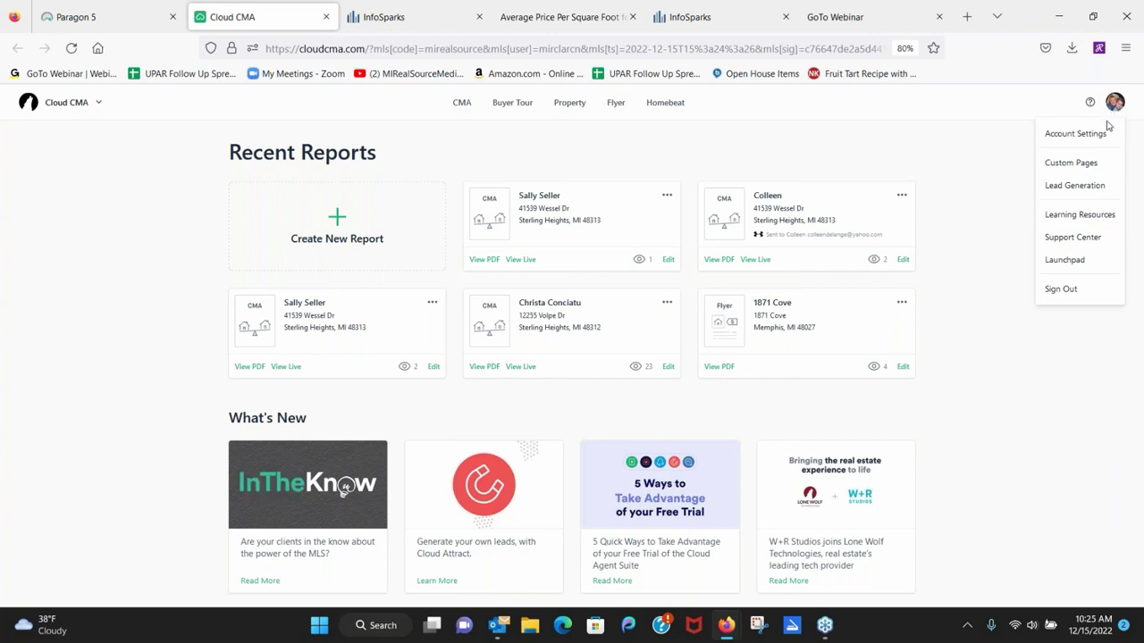
Open Cloud CMA's Lead Generation page previewing the 'What's My Home Worth?' landing page.
click(1075, 185)
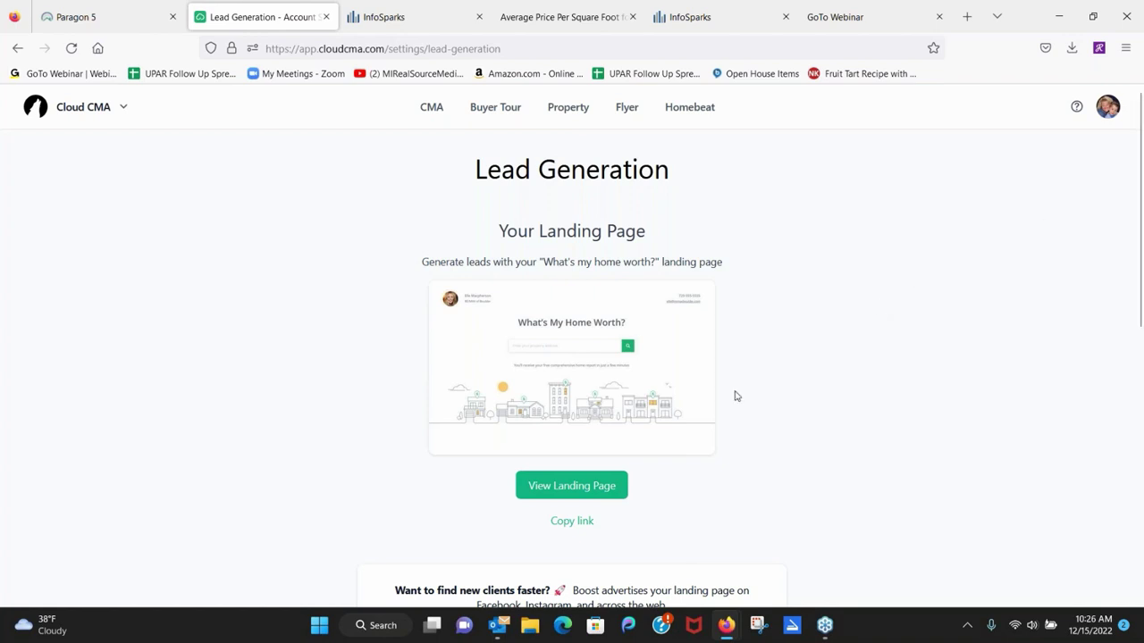
click(571, 488)
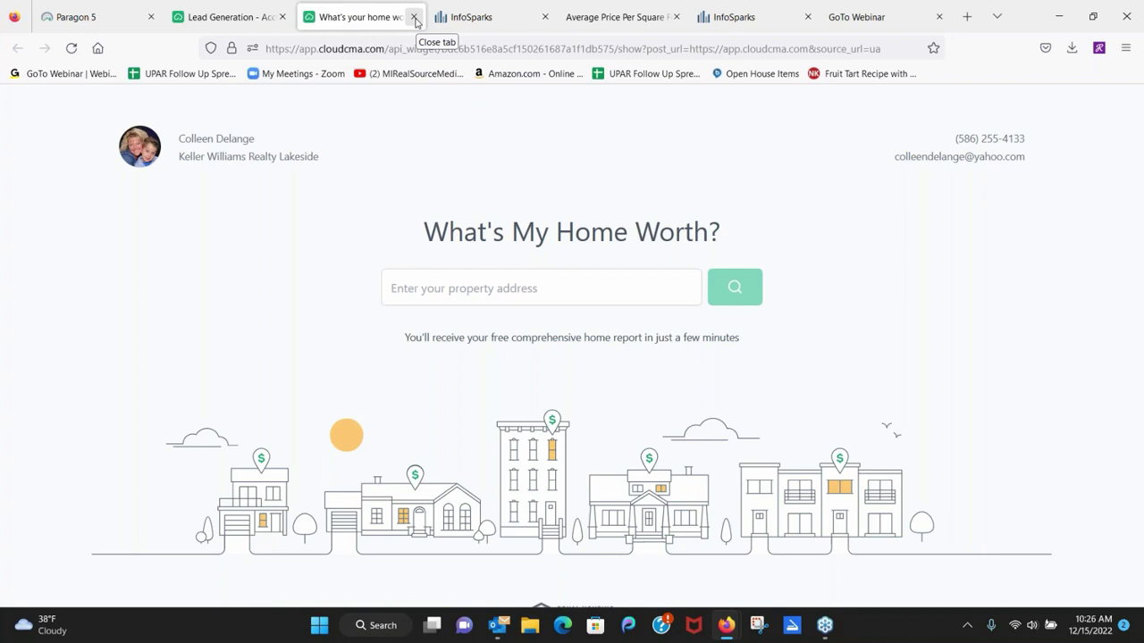
click(414, 17)
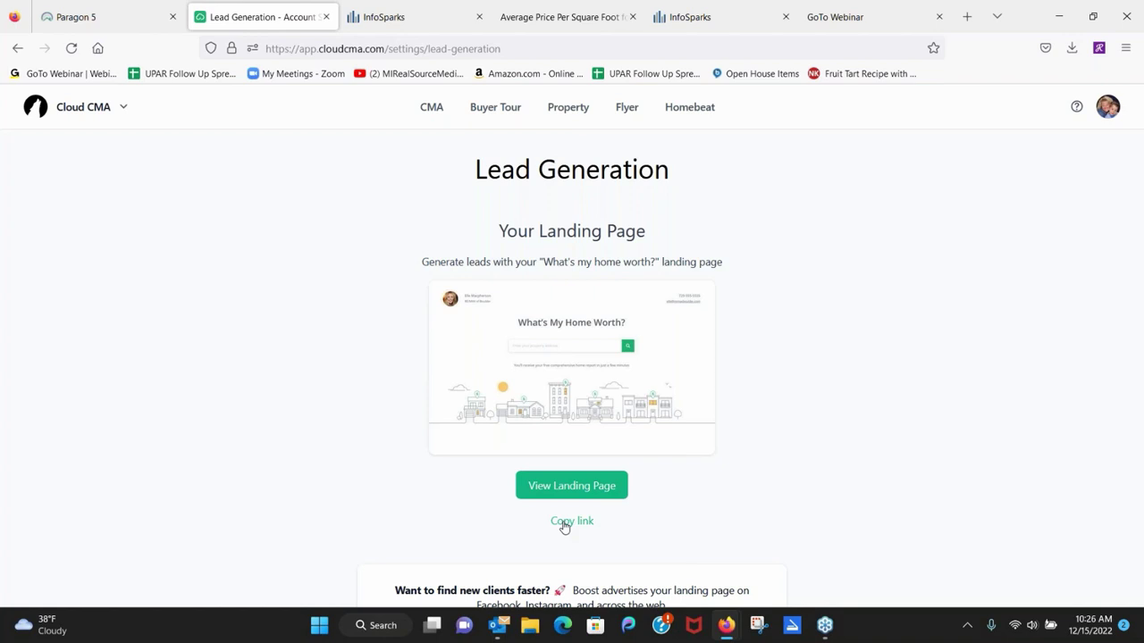
scroll(878, 401, down, 5)
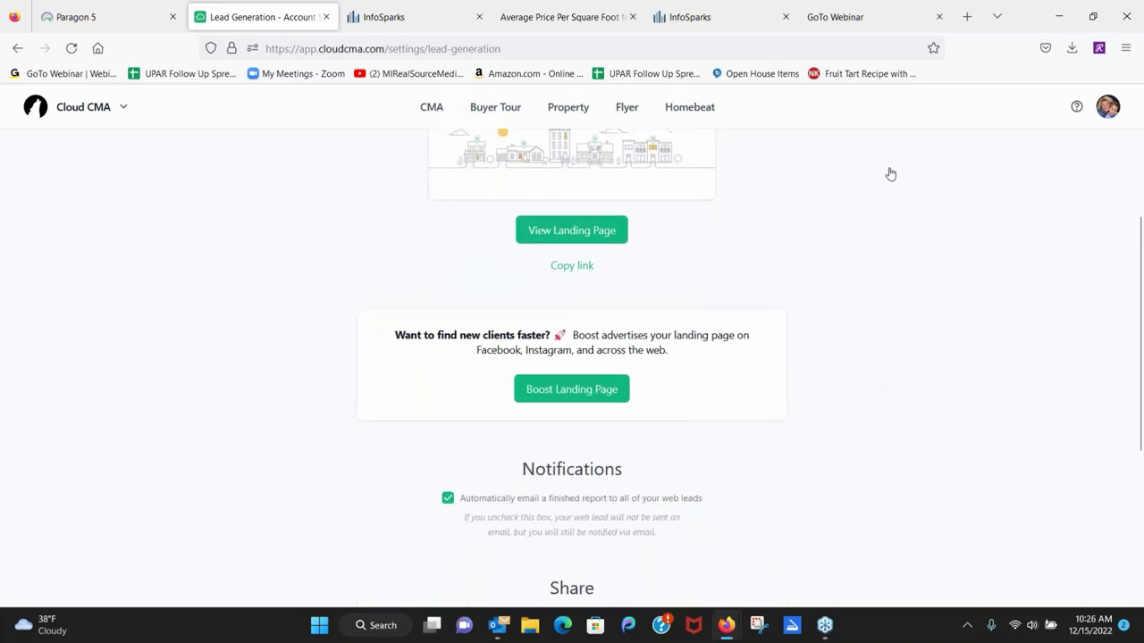
scroll(931, 401, down, 3)
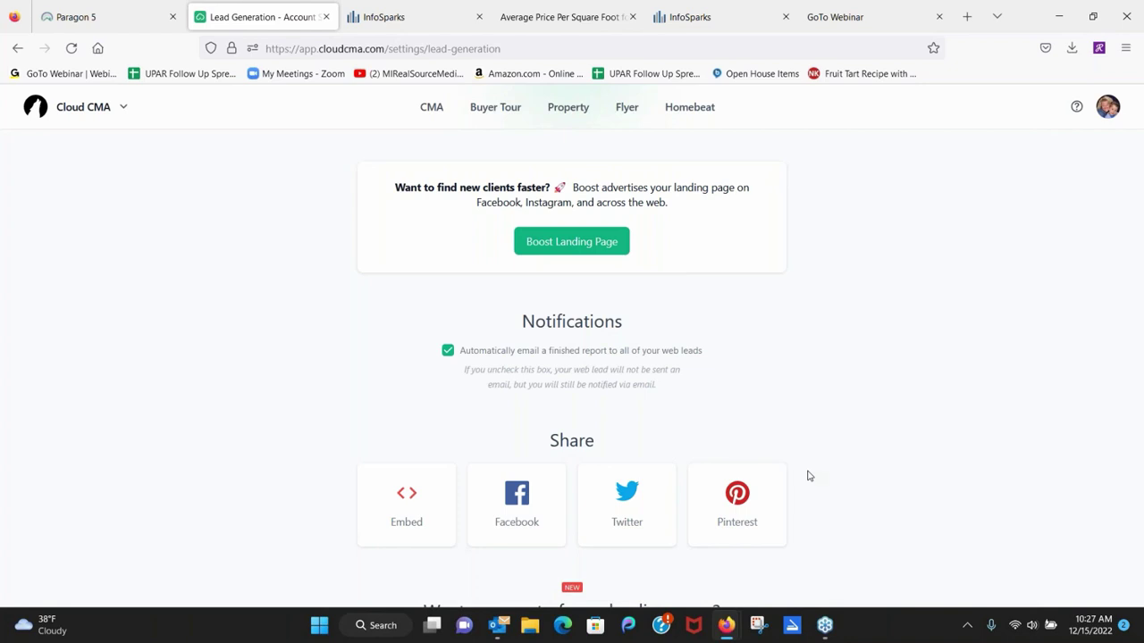
scroll(974, 385, down, 3)
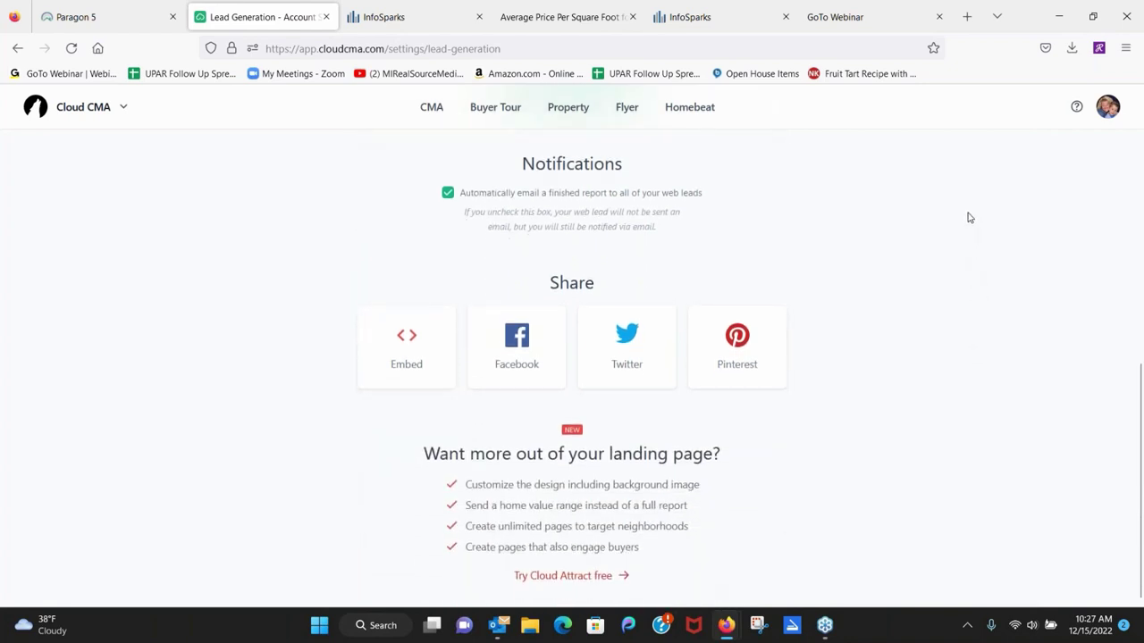
scroll(957, 283, up, 4)
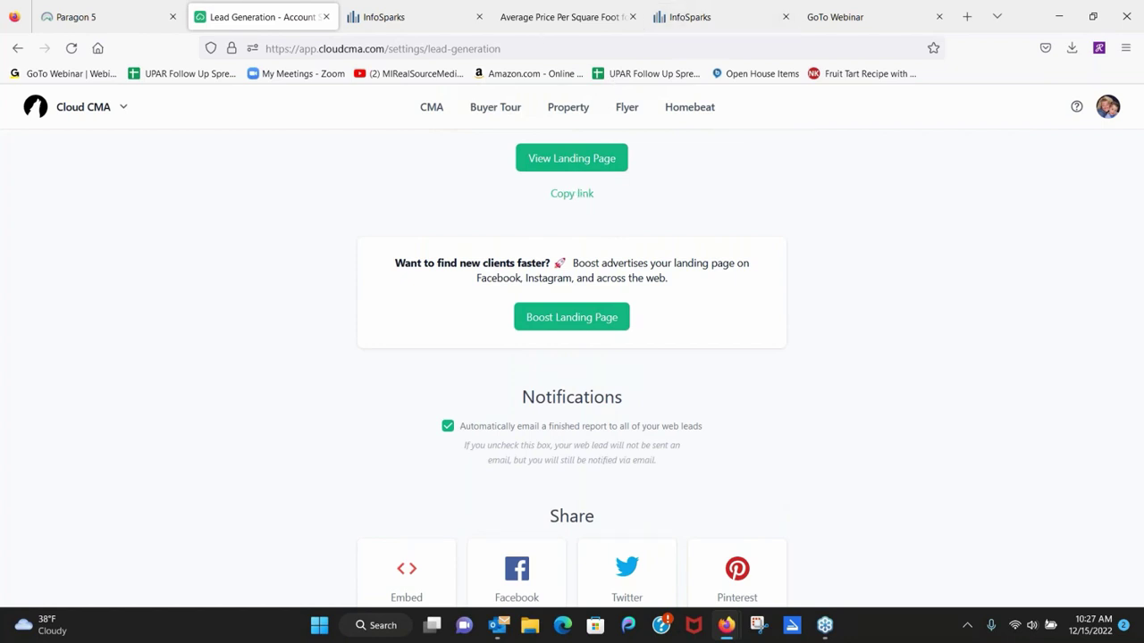
Return to the Average Price Per Square Foot chart tab and share it to Facebook again.
click(425, 23)
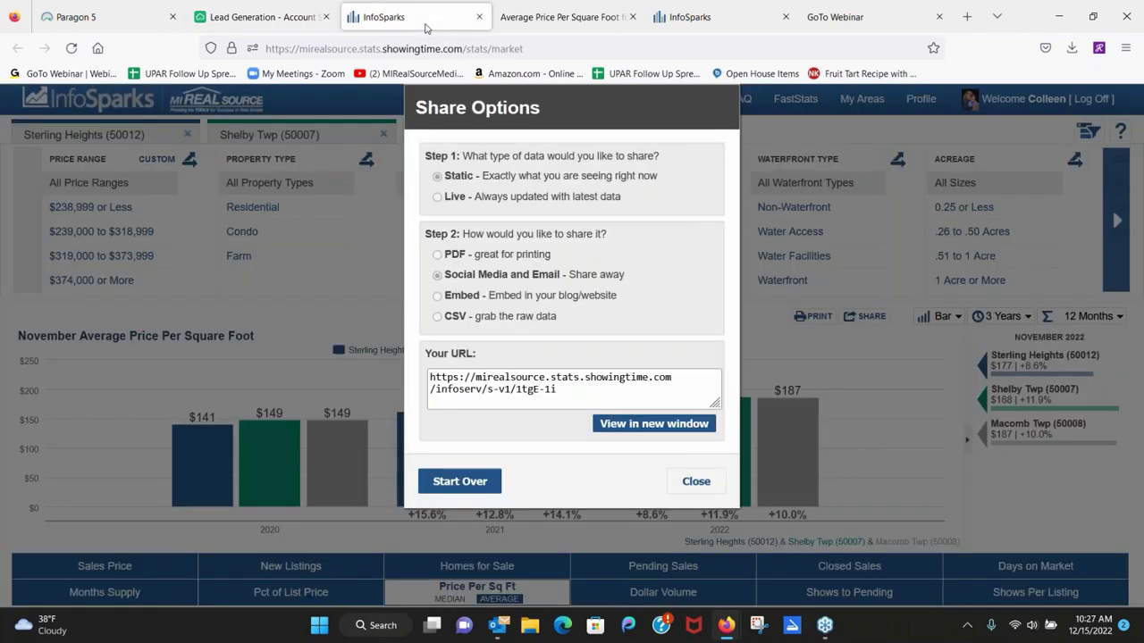
click(692, 16)
click(588, 18)
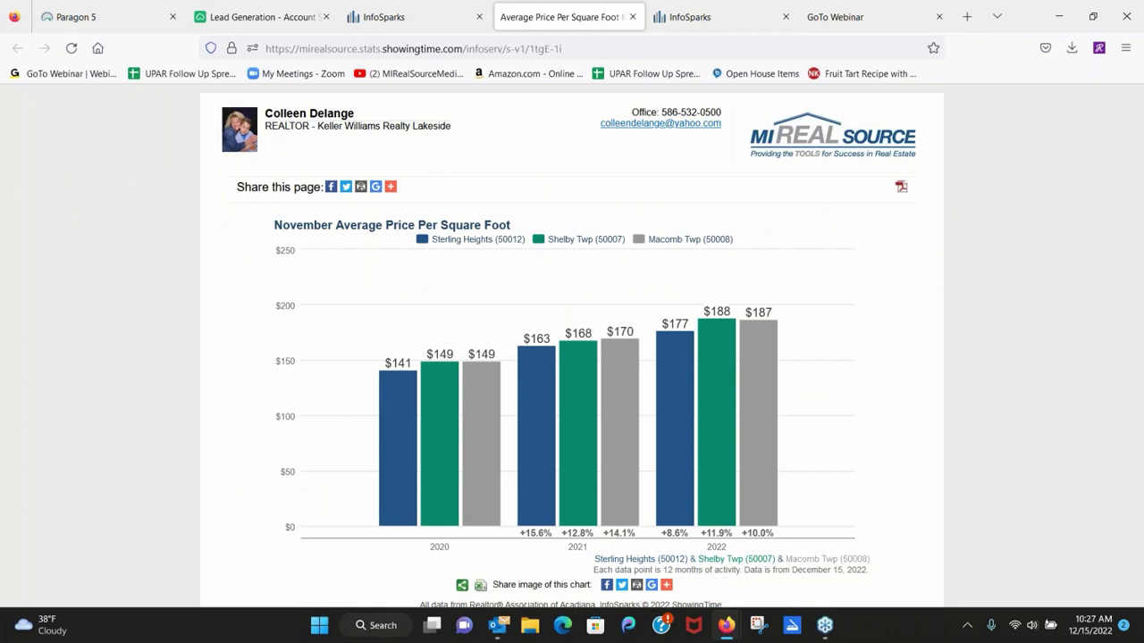
click(331, 188)
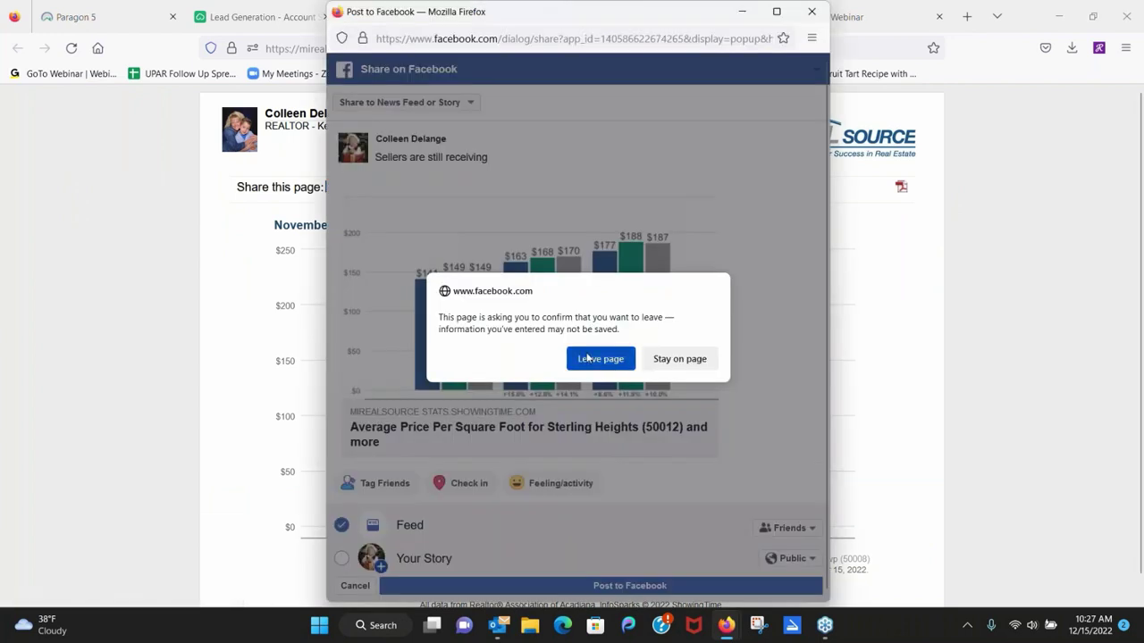
Keep the Facebook post open and paste the Cloud CMA landing-page link on a new line.
click(682, 361)
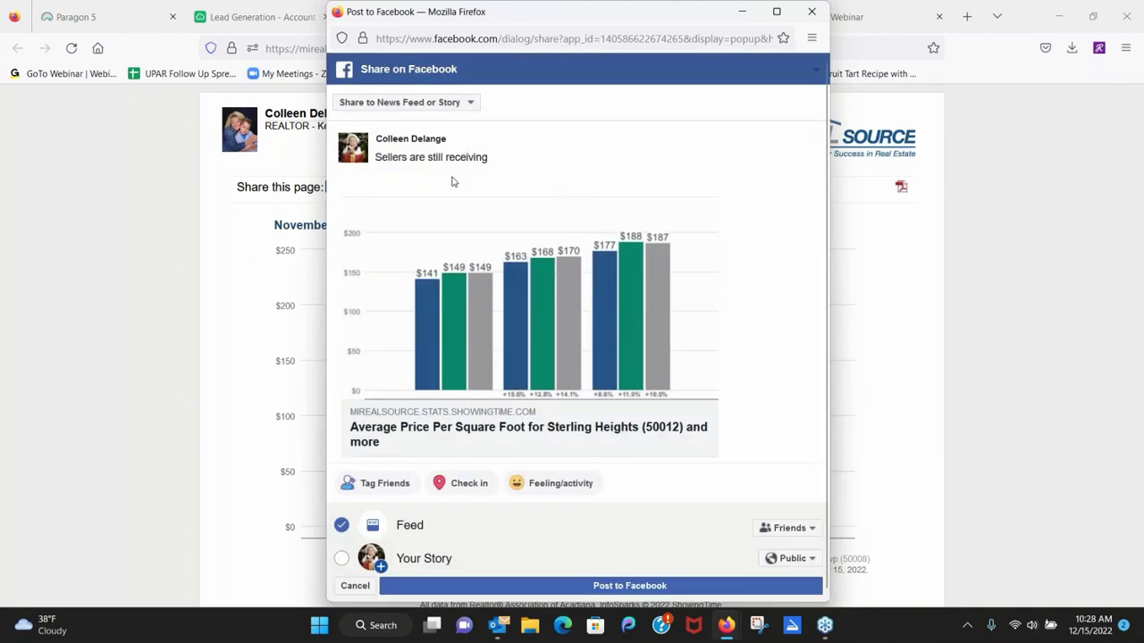
click(501, 158)
key(Return)
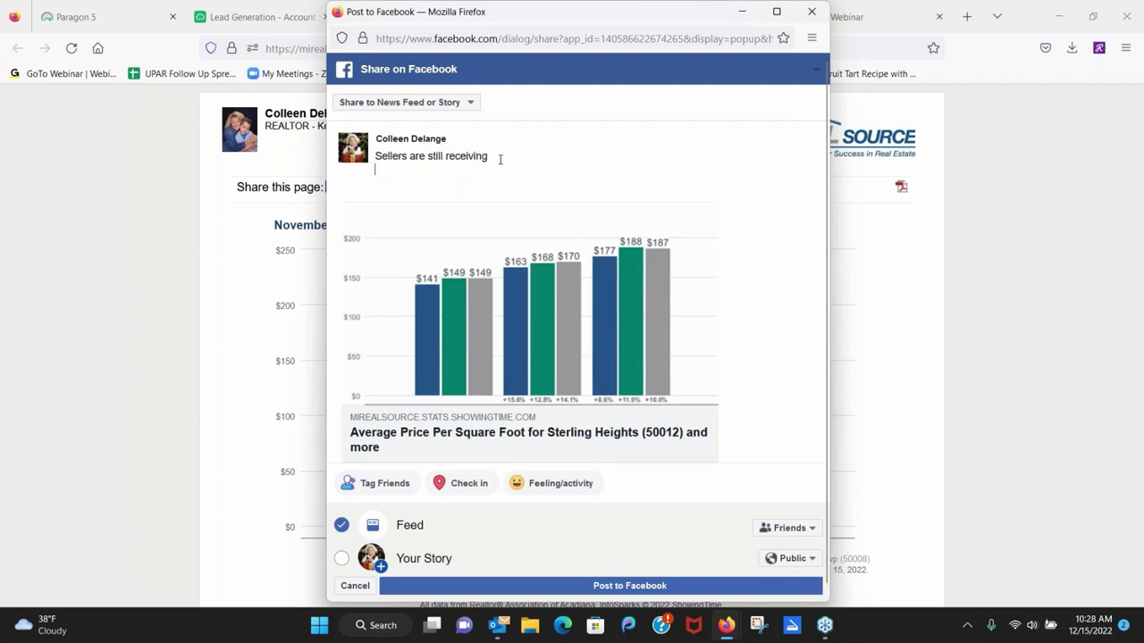
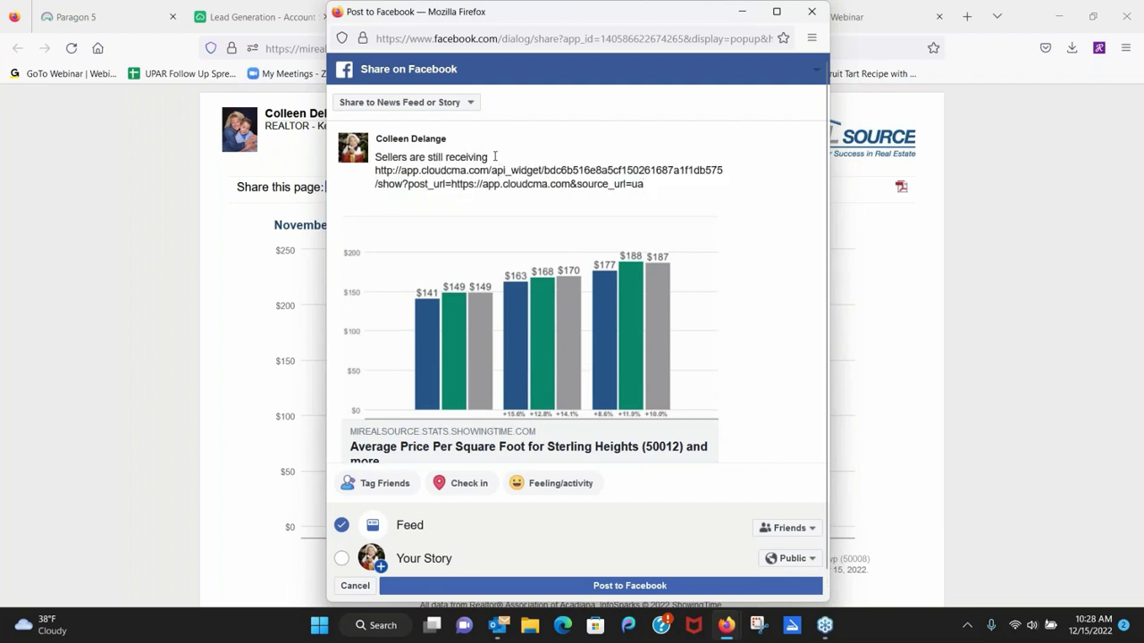
Add a blank line above the link and extend the caption with 'more'.
click(494, 156)
key(Return)
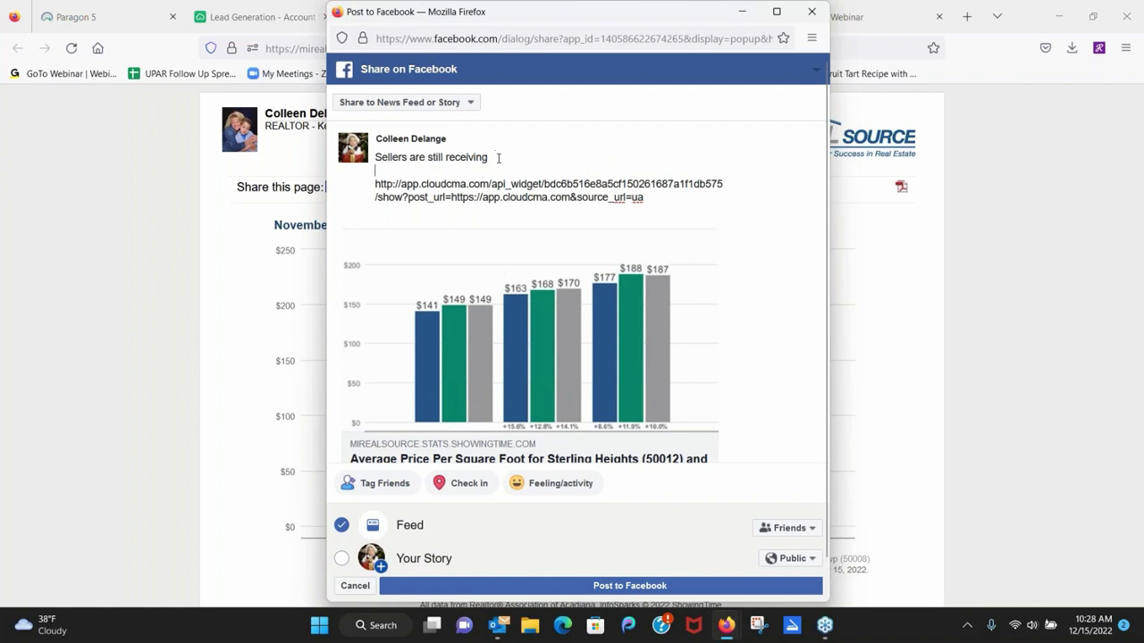
click(498, 157)
text(mor)
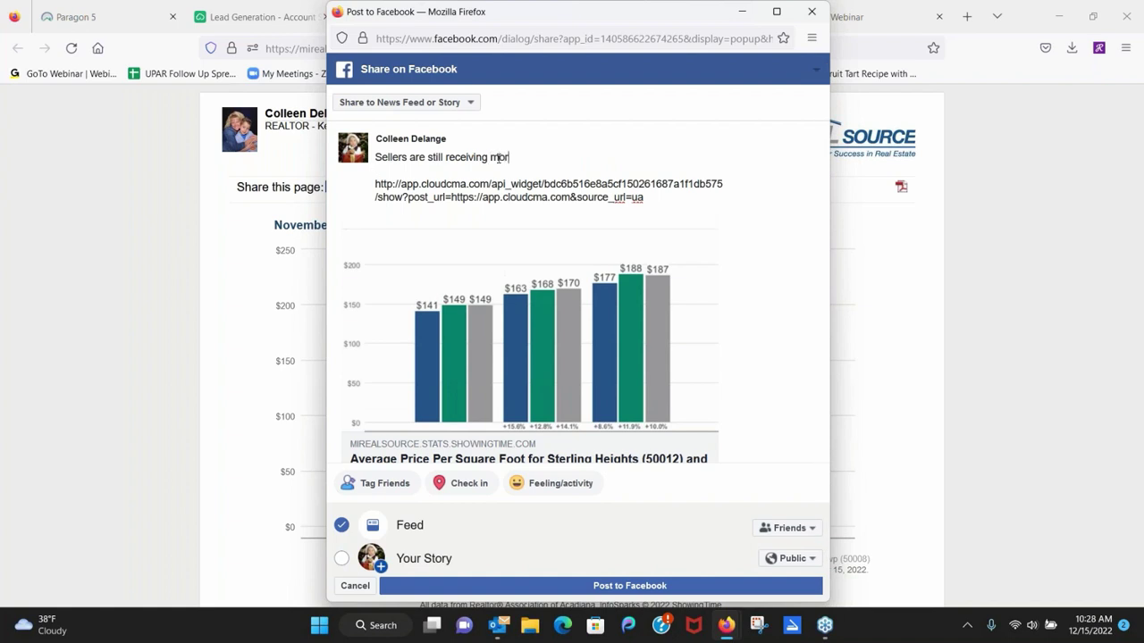
text(e)
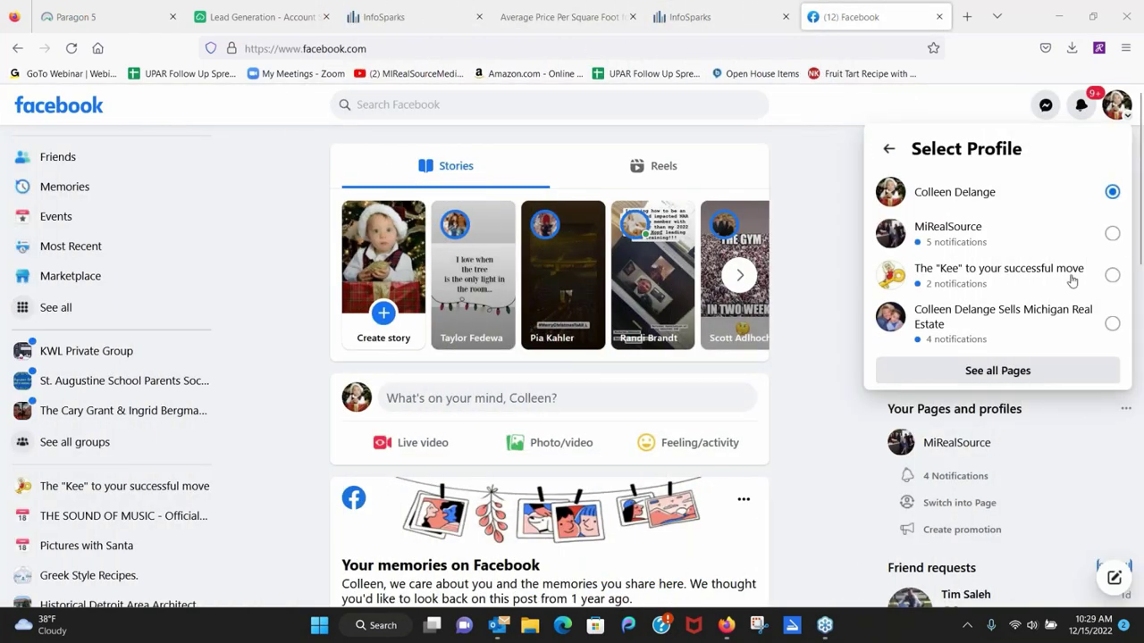
Switch to the Michigan real estate business page profile and open that page from the sidebar.
click(967, 325)
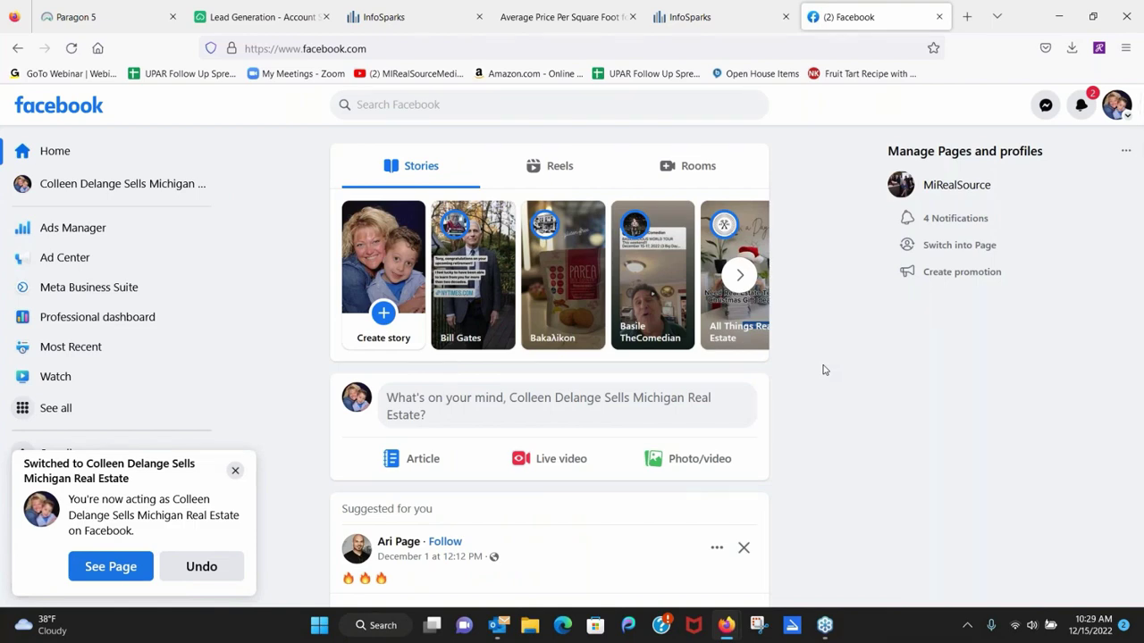
click(87, 189)
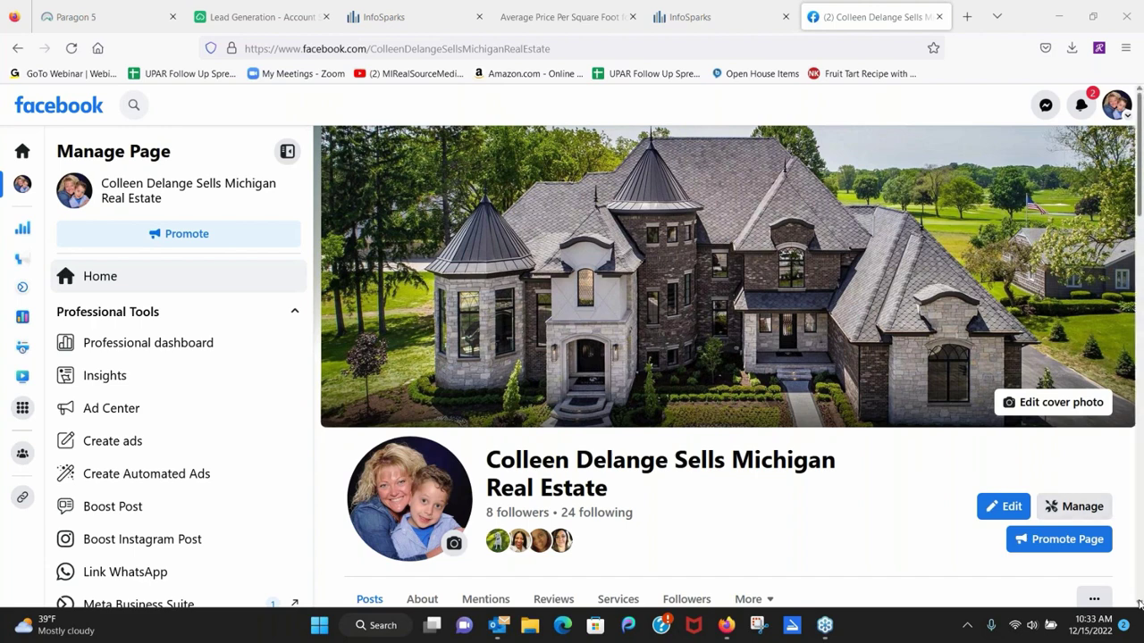
Scroll the page feed down to the February 16, 2021 post with the Sterling Heights price-per-square-foot chart.
scroll(1139, 604, down, 5)
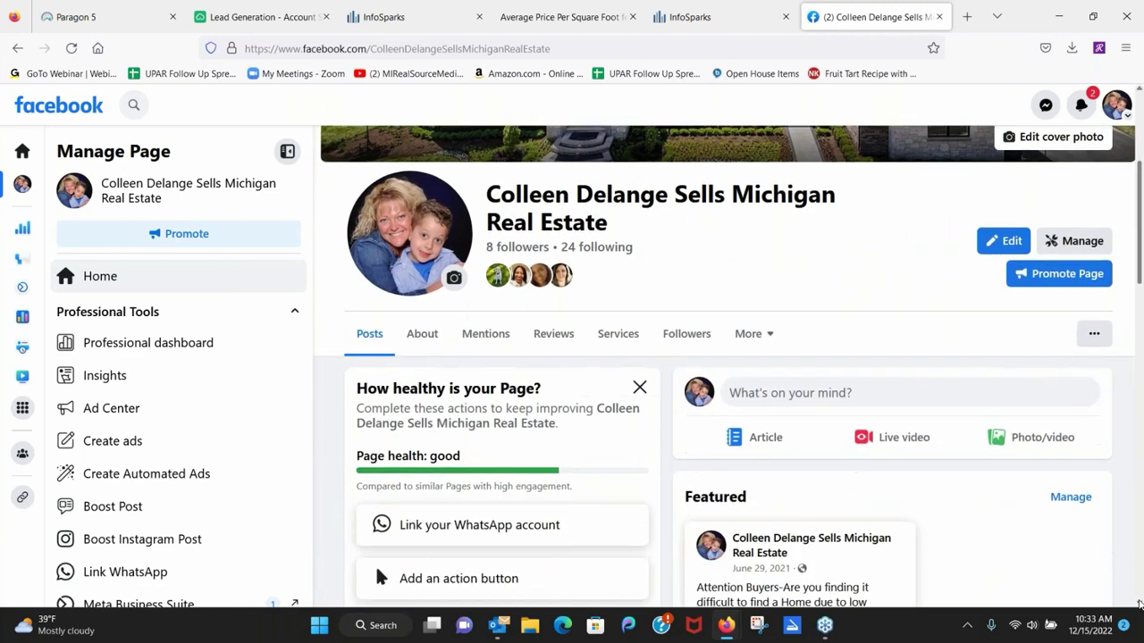
scroll(1139, 604, down, 3)
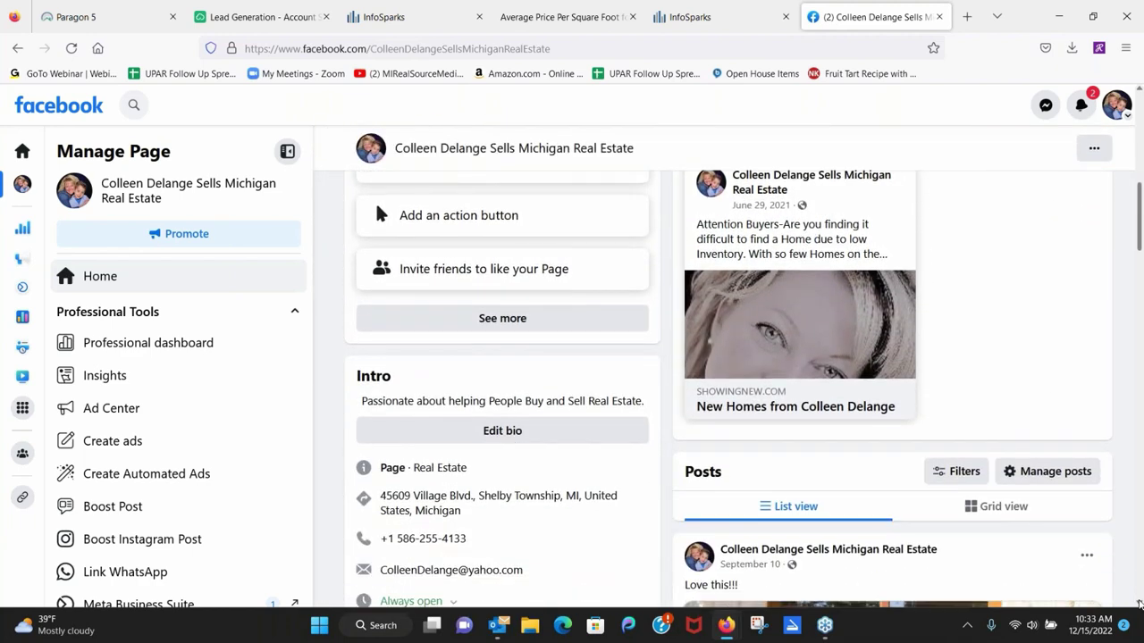
scroll(1139, 604, down, 1)
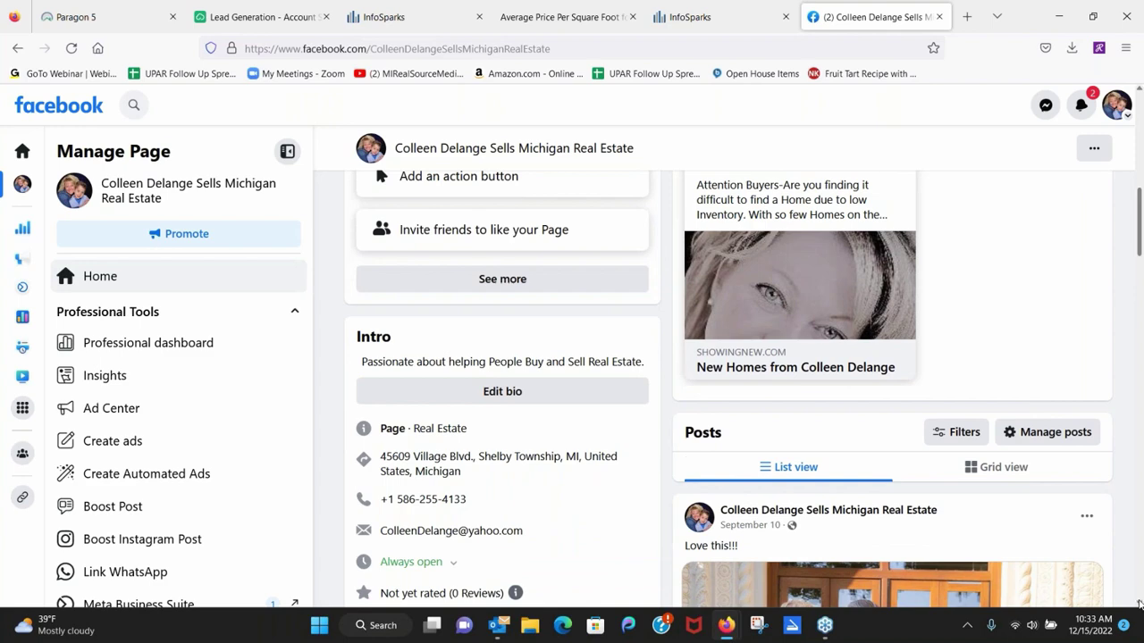
scroll(1139, 604, down, 1)
scroll(1139, 604, down, 4)
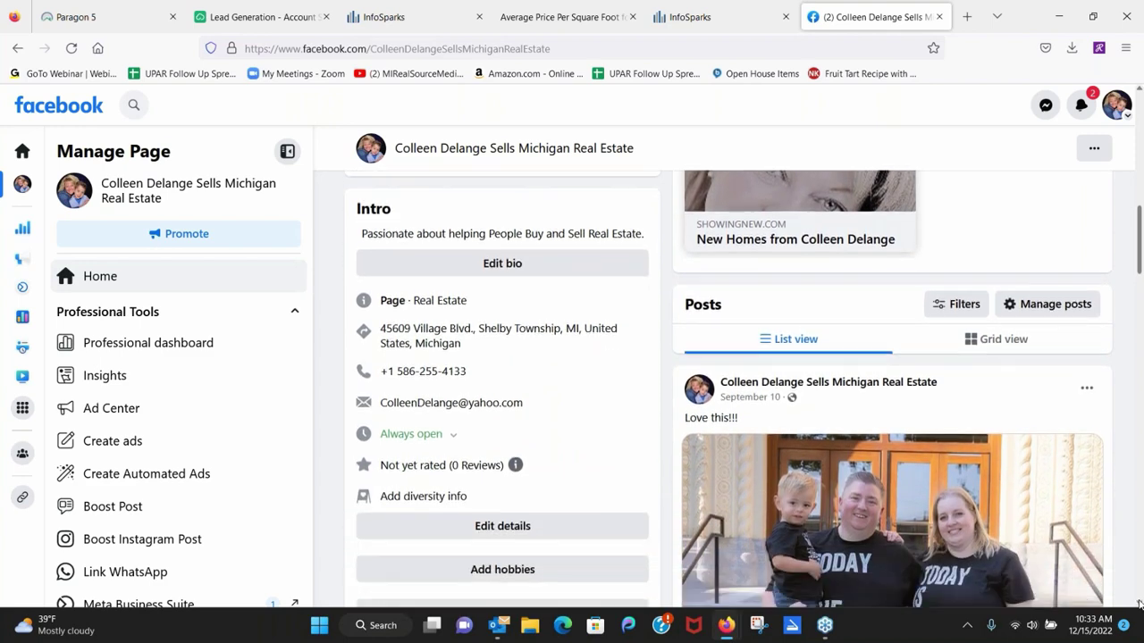
scroll(1139, 603, down, 2)
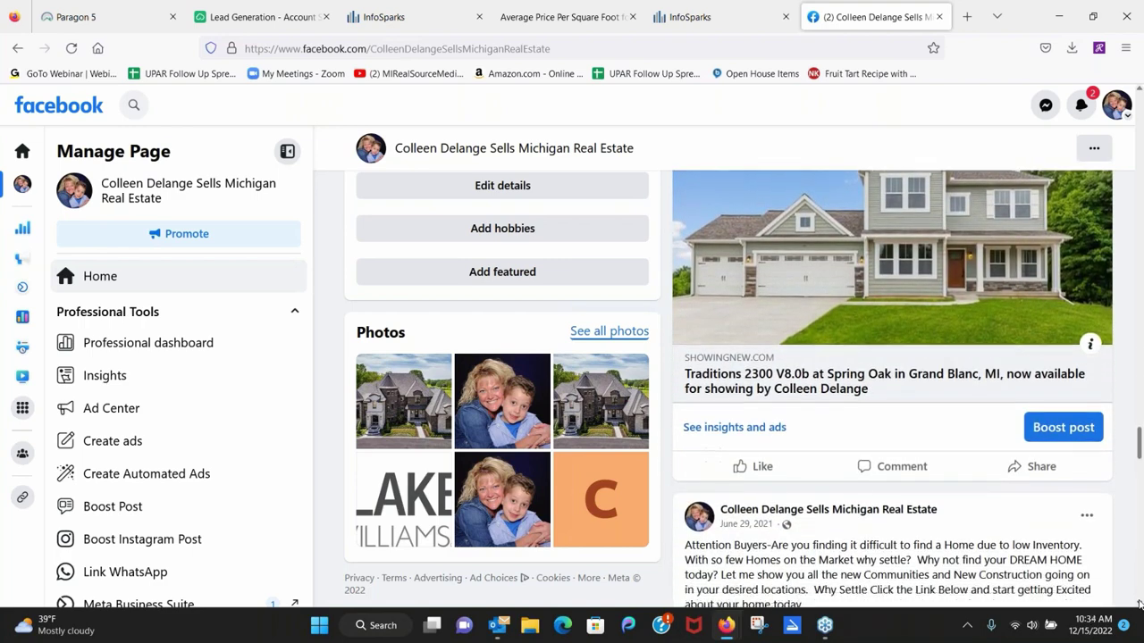
scroll(1139, 605, down, 5)
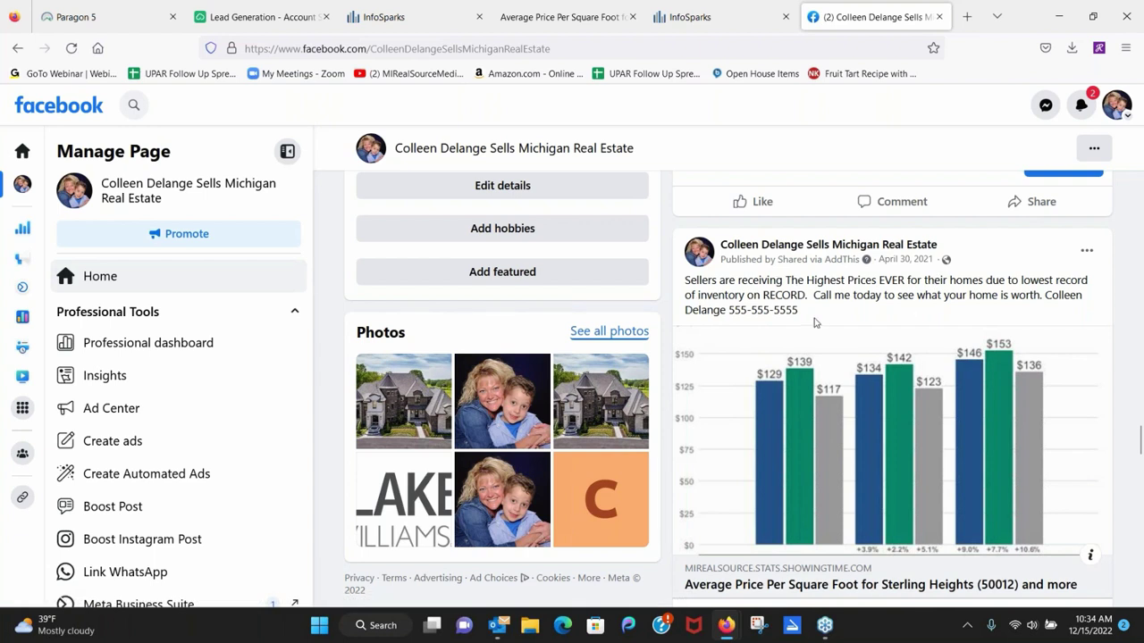
scroll(813, 323, down, 4)
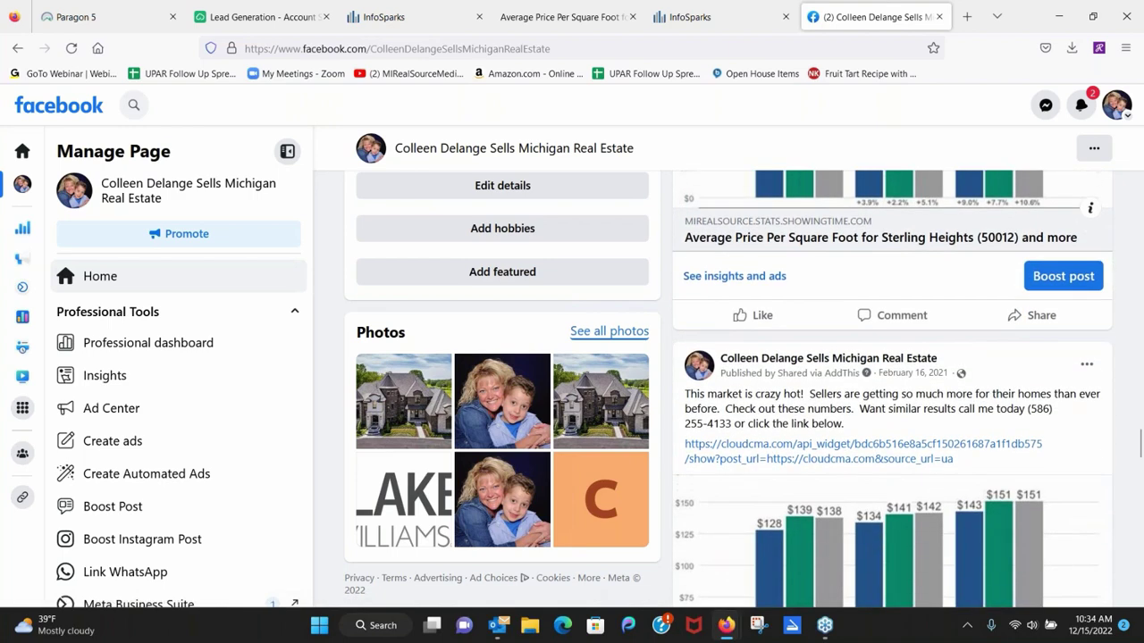
scroll(1025, 413, down, 2)
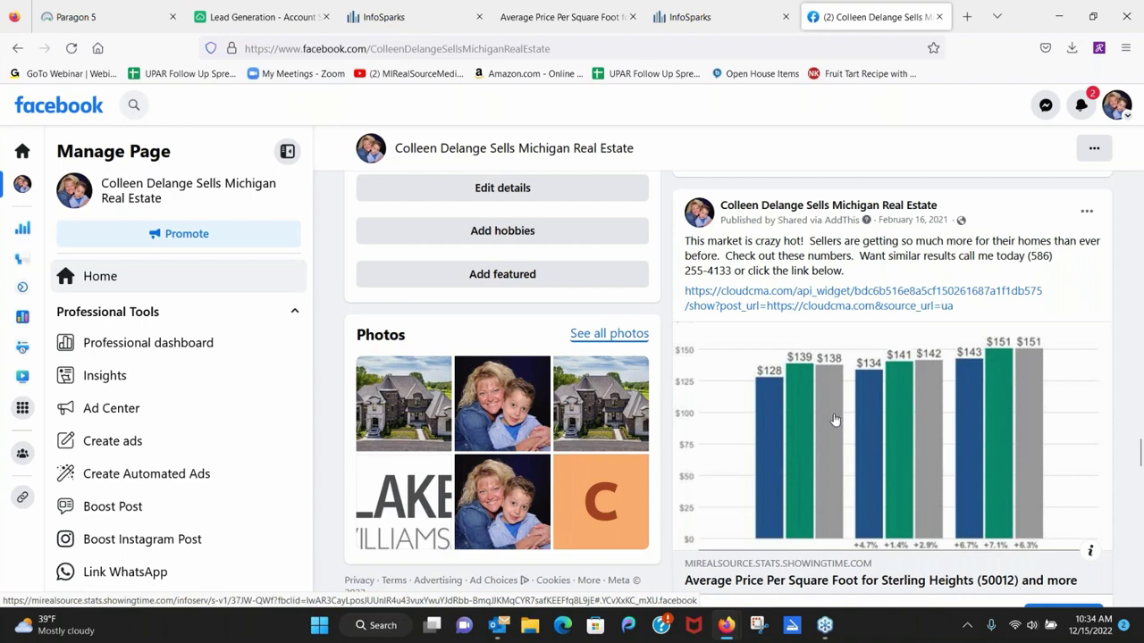
click(833, 420)
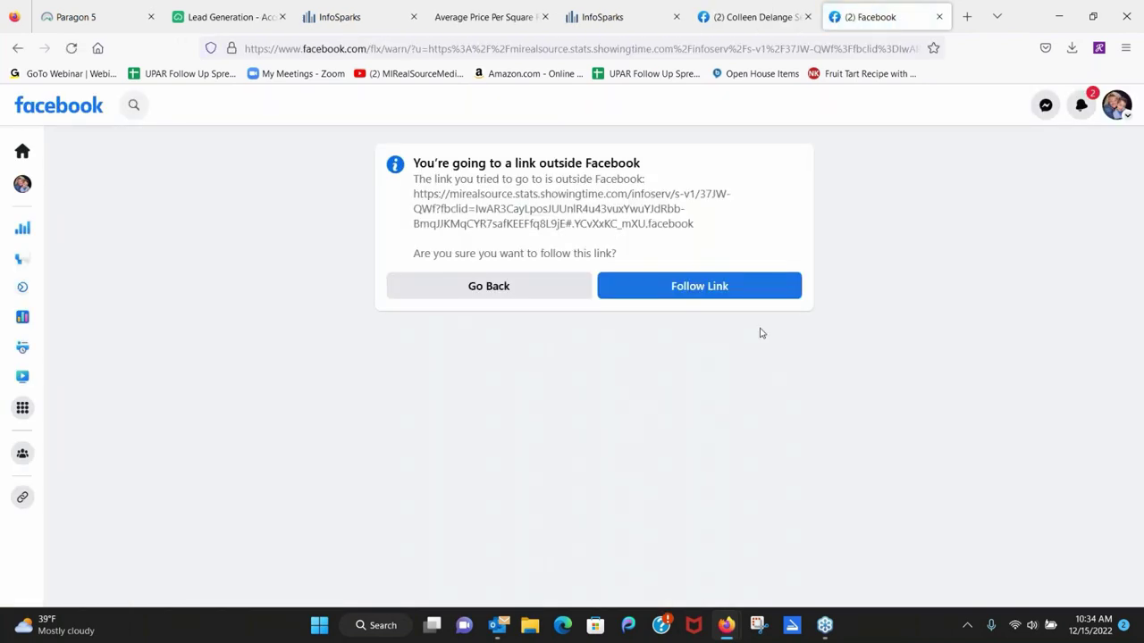
click(687, 285)
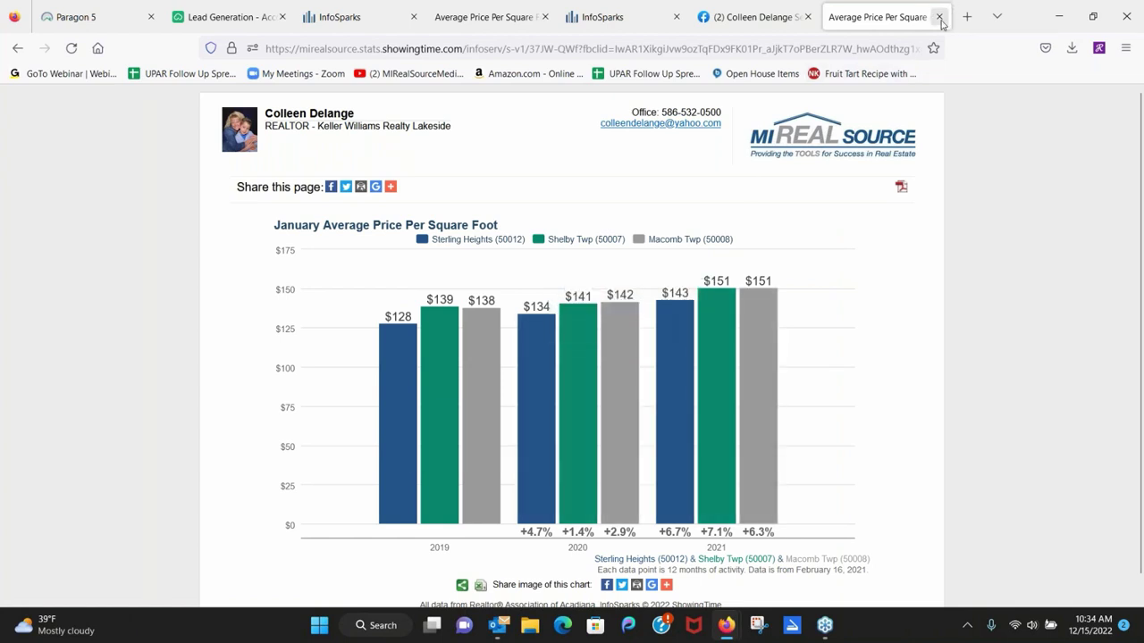
click(939, 16)
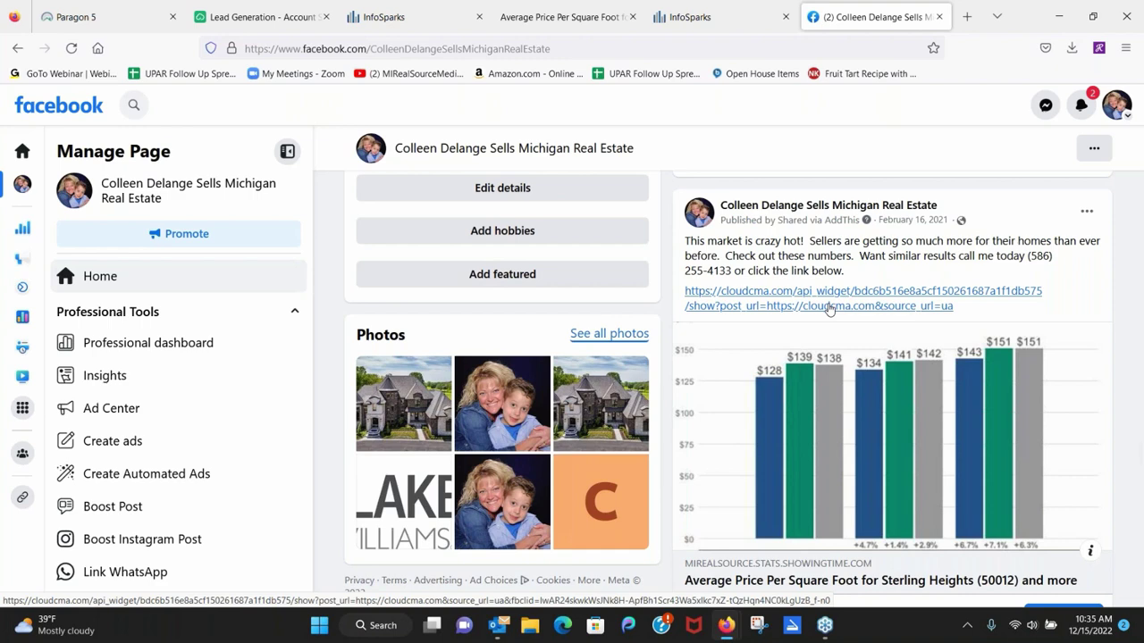
Follow the post's cloudcma.com link past Facebook's warning to the What's My Home Worth? page.
click(829, 308)
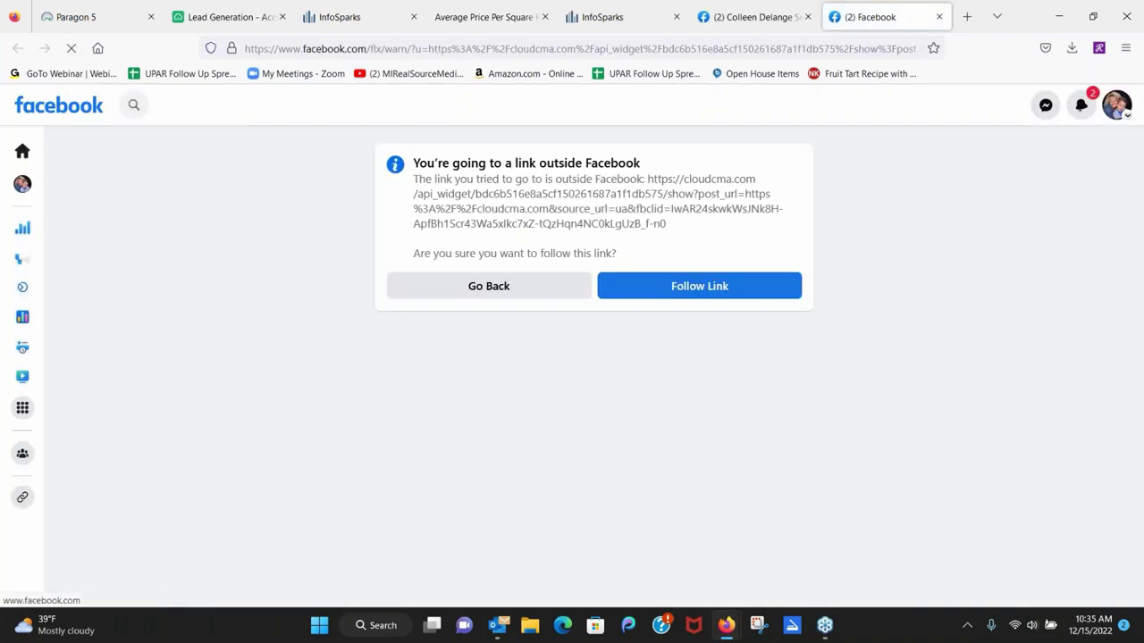
click(735, 302)
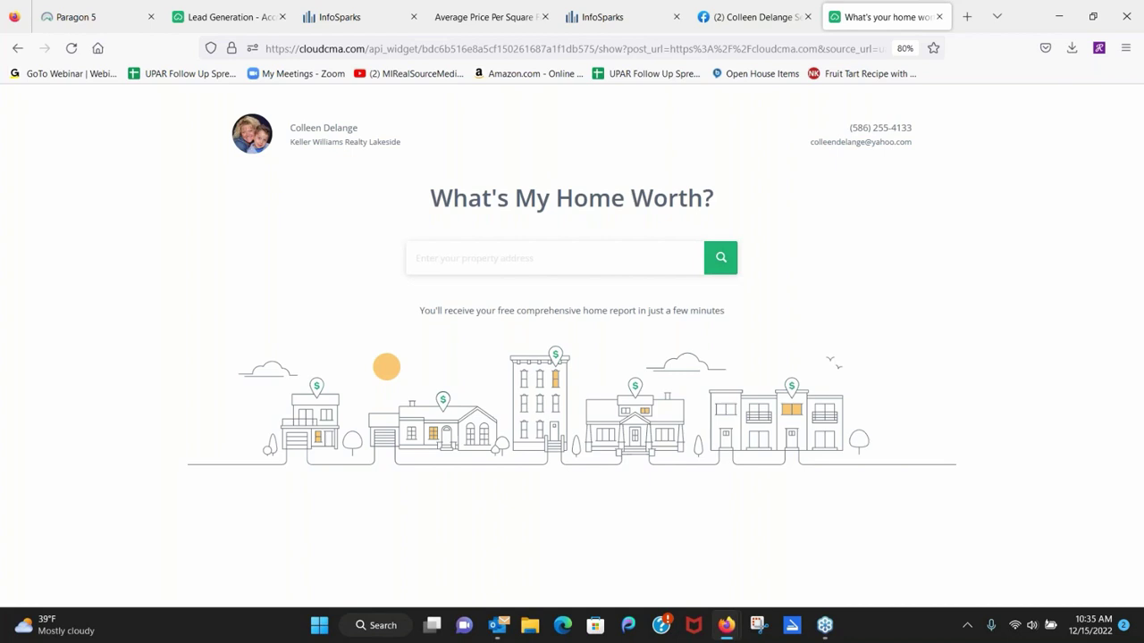
Search Cloud CMA for the Sterling Heights property address using the first matching suggestion.
click(487, 257)
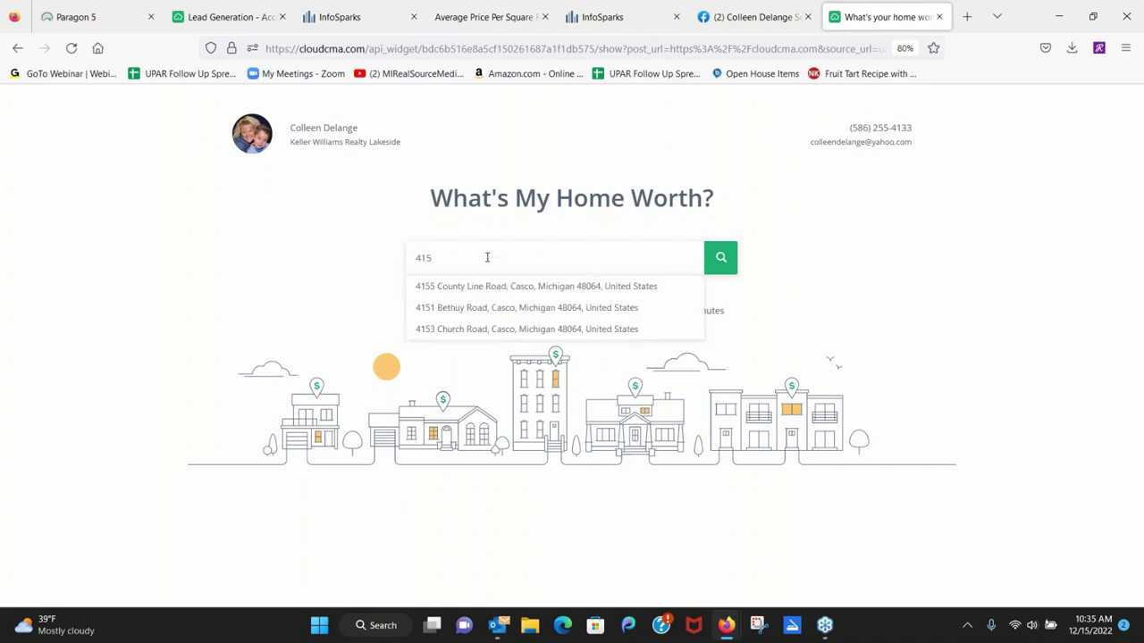
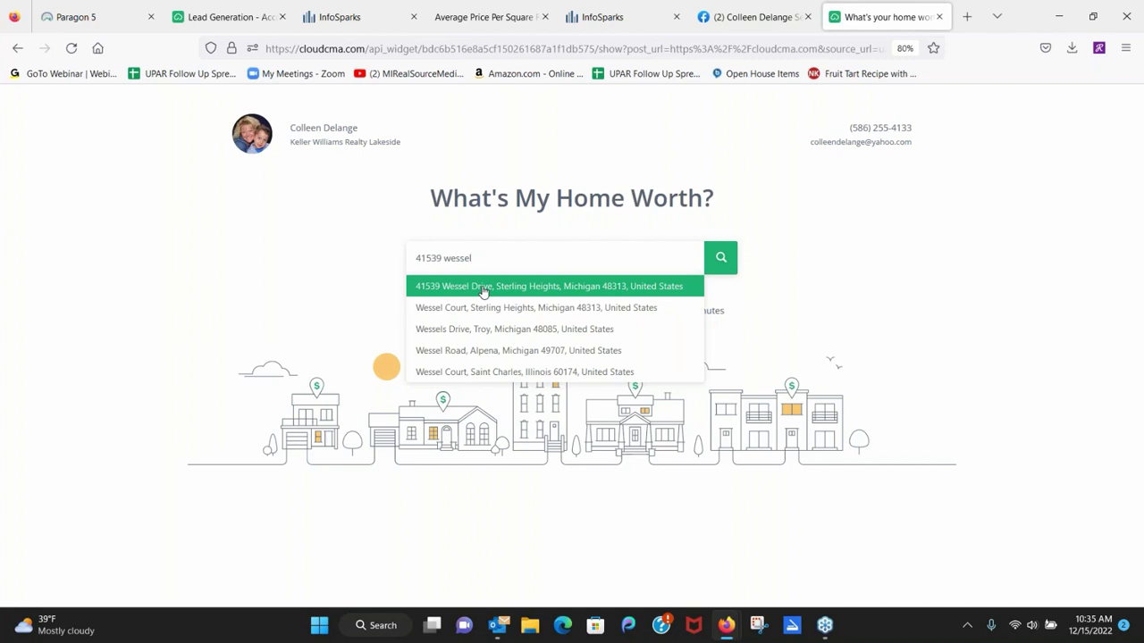
click(482, 287)
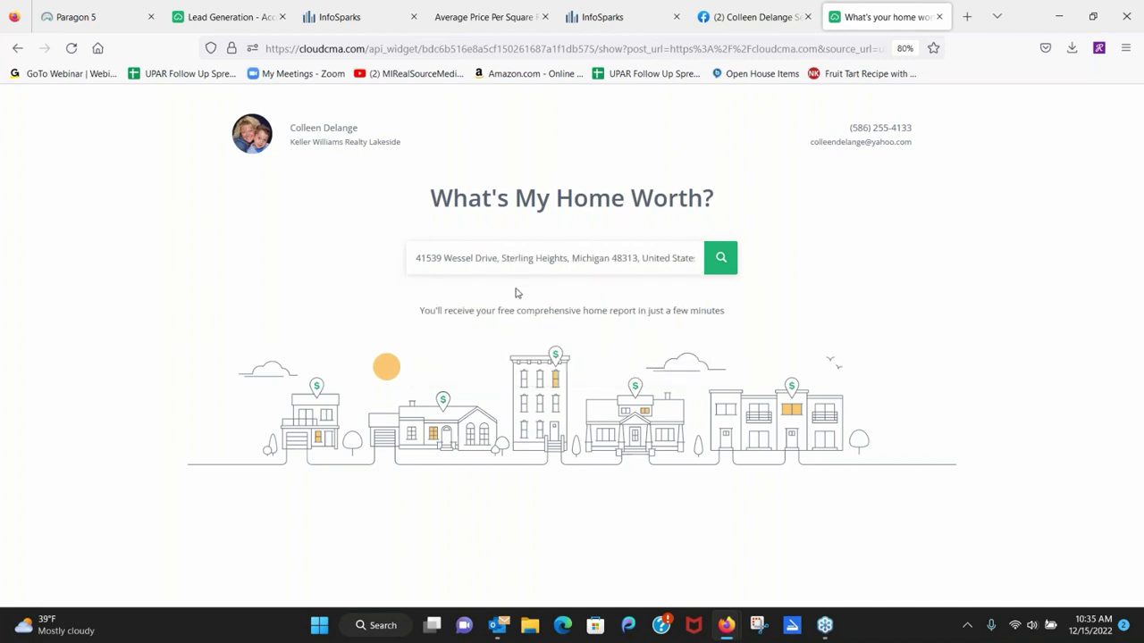
click(724, 261)
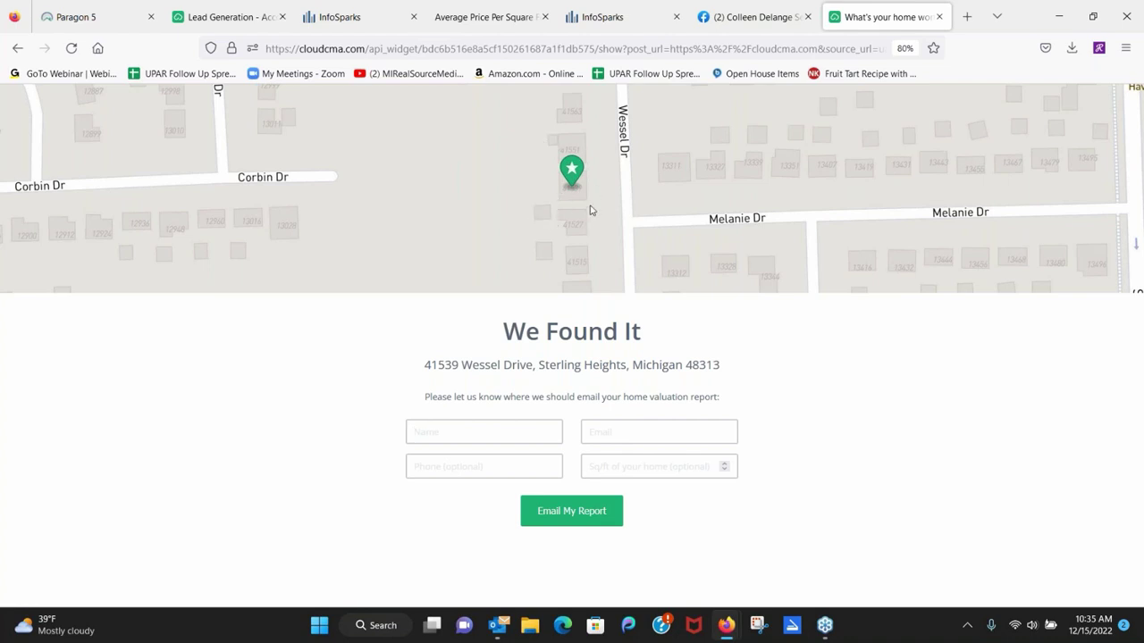
Fill the form's Name and Email fields with the contact's saved autofill entries.
click(514, 426)
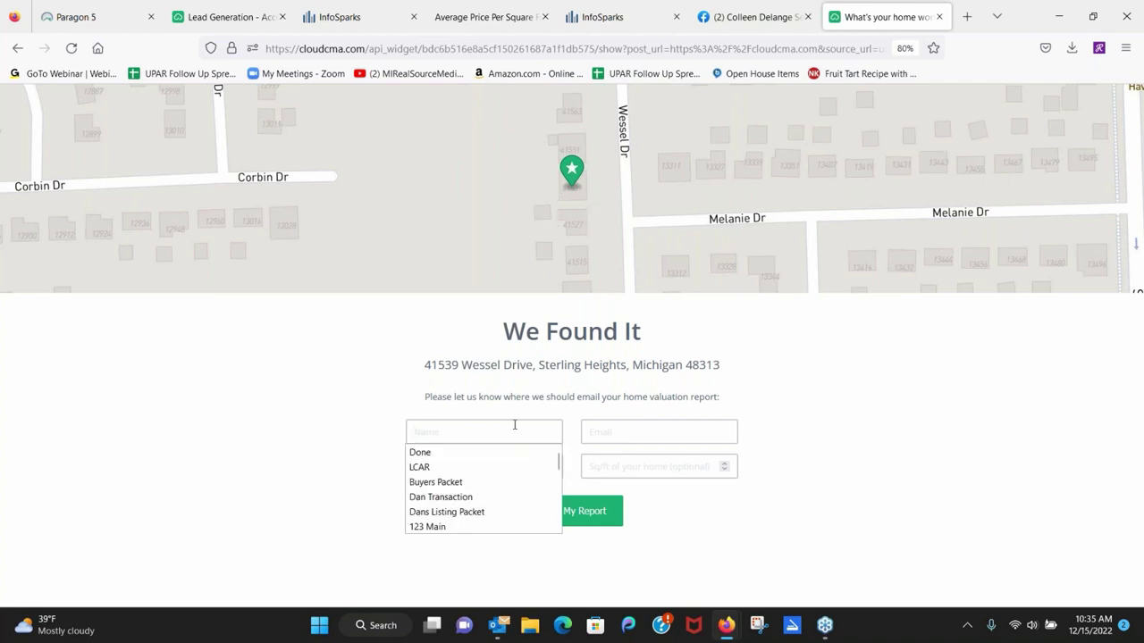
text(coll)
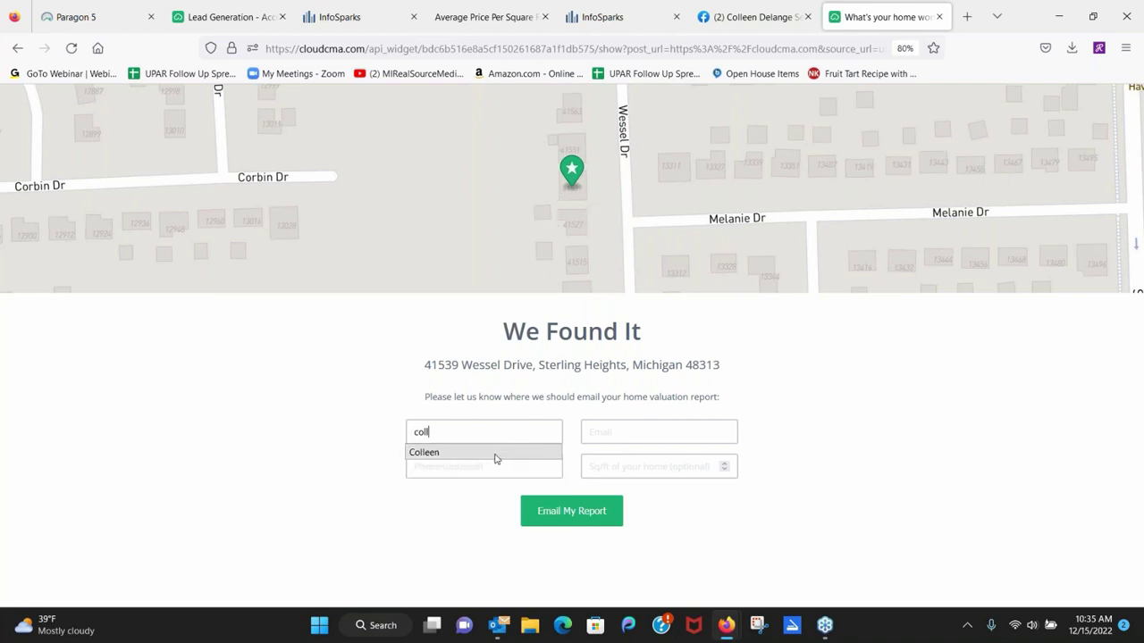
click(496, 453)
click(592, 432)
right_click(605, 429)
key(Escape)
text(o)
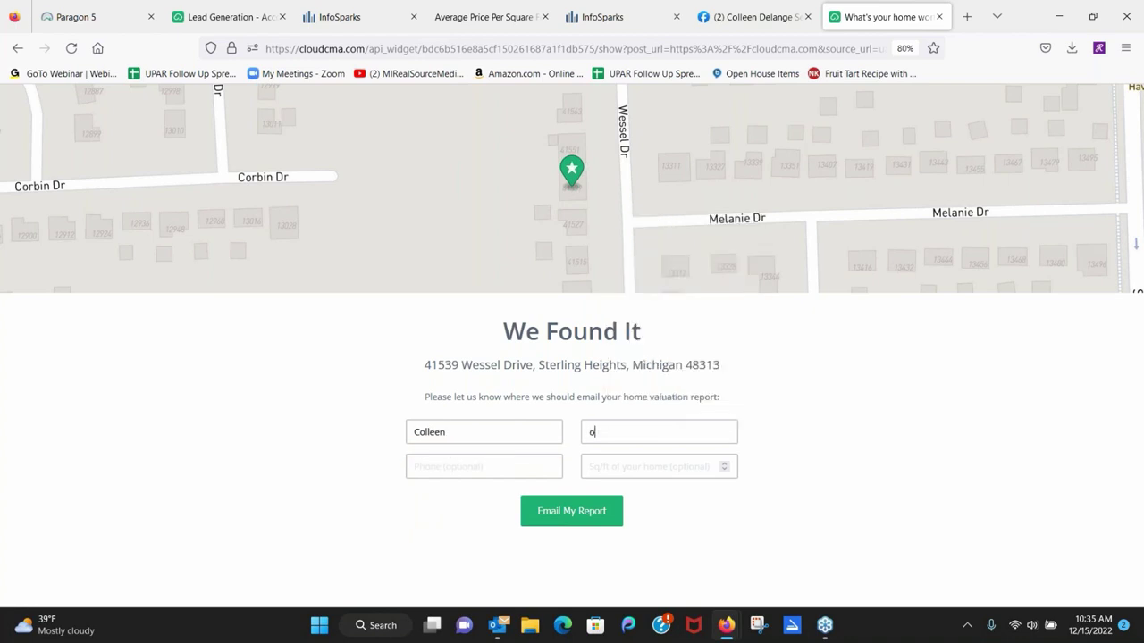
text(l)
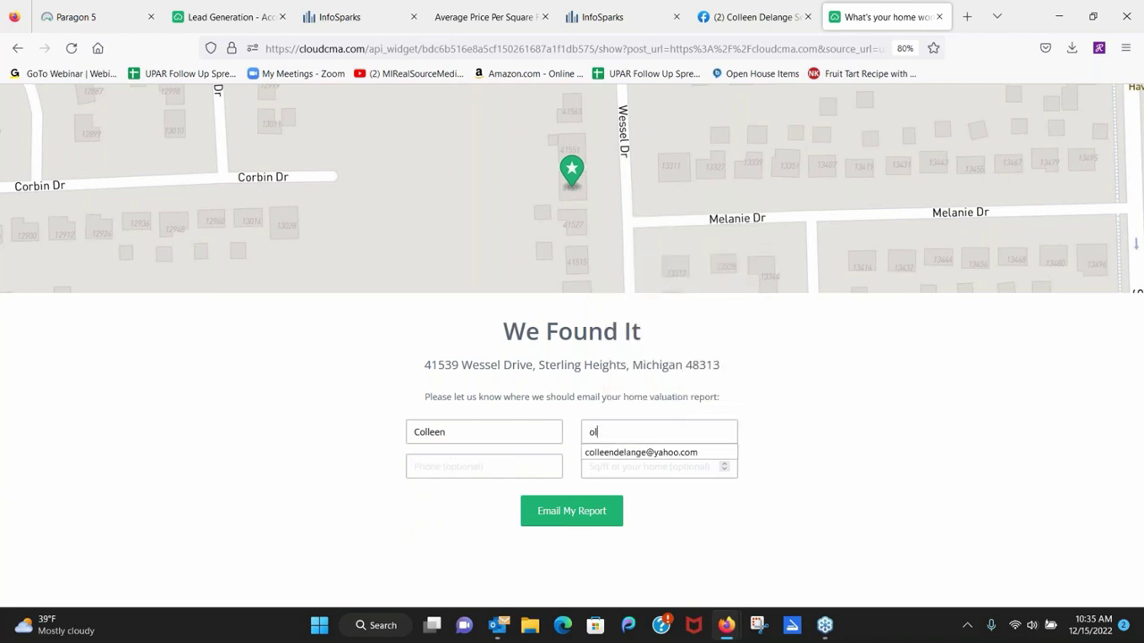
click(616, 453)
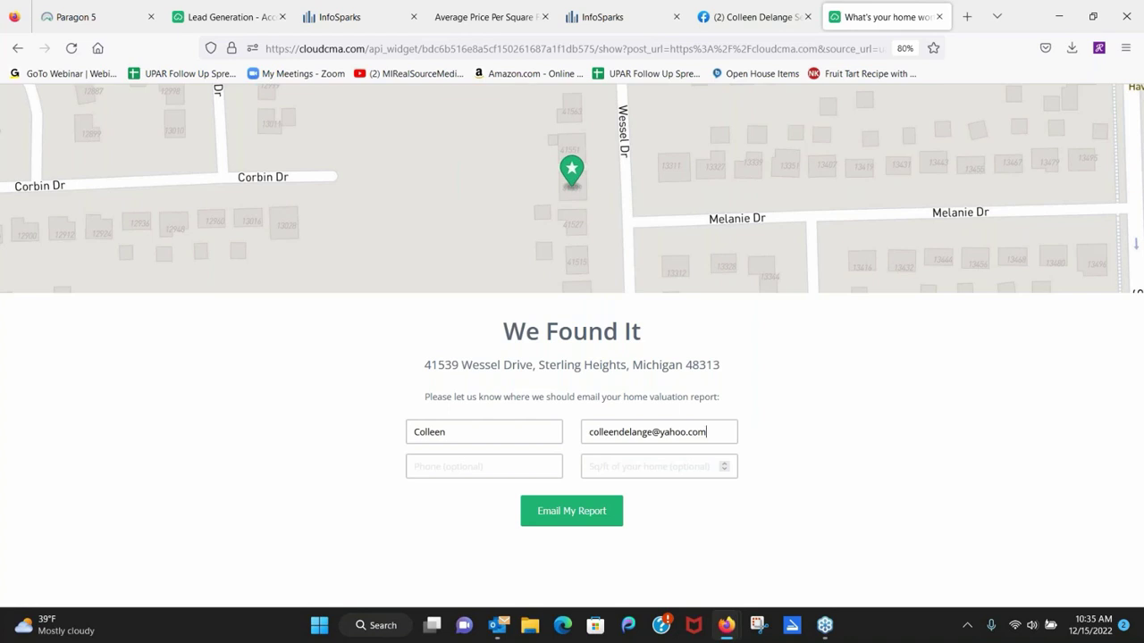
Enter 1361 as the home's square footage and submit with Email My Report.
click(502, 468)
click(627, 463)
text(1361)
click(589, 513)
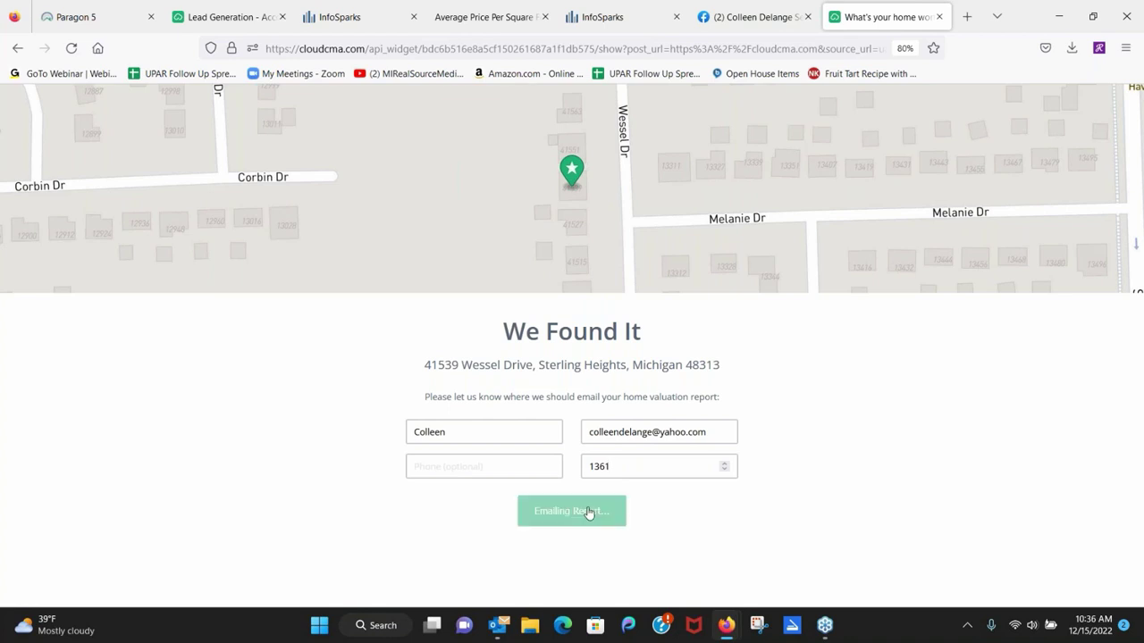
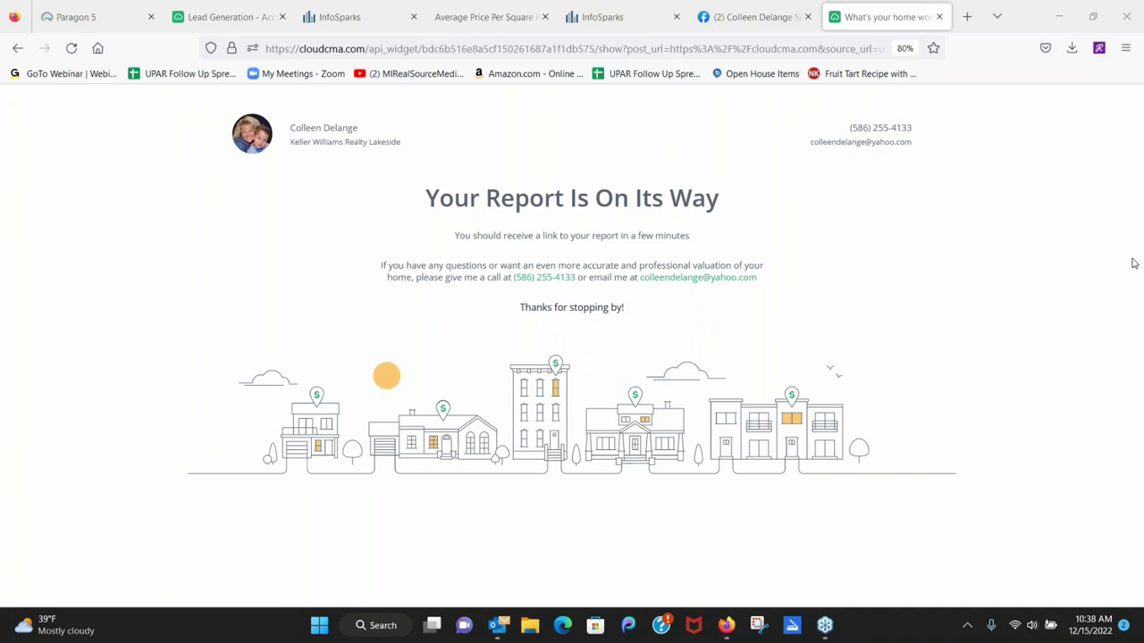
Close the home-value report confirmation tab to reveal the Yahoo Mail inbox with the new lead notice.
key(ctrl+w)
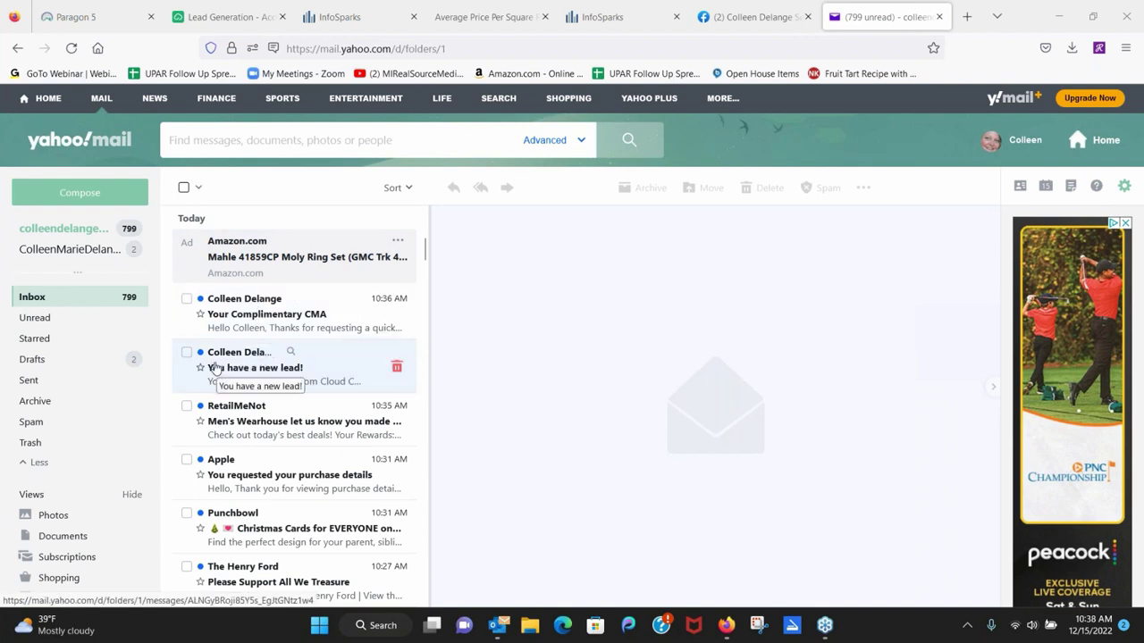
Read the 'You have a new lead!' email down to its quick CMA summary: 2 active, 16 sold.
click(263, 366)
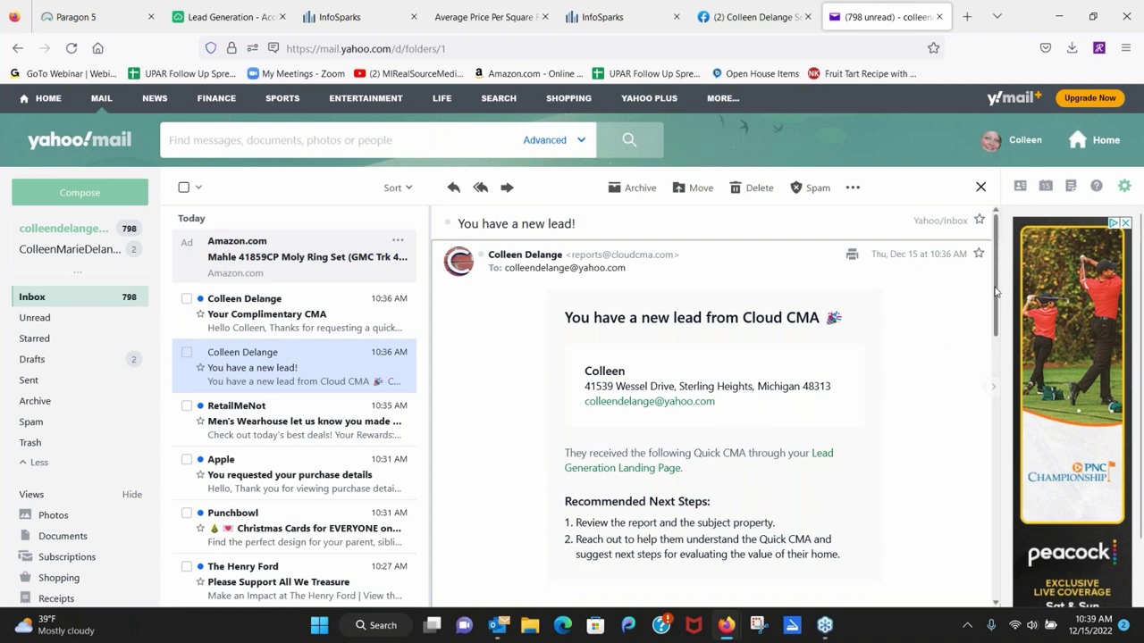
drag(996, 295, 1013, 427)
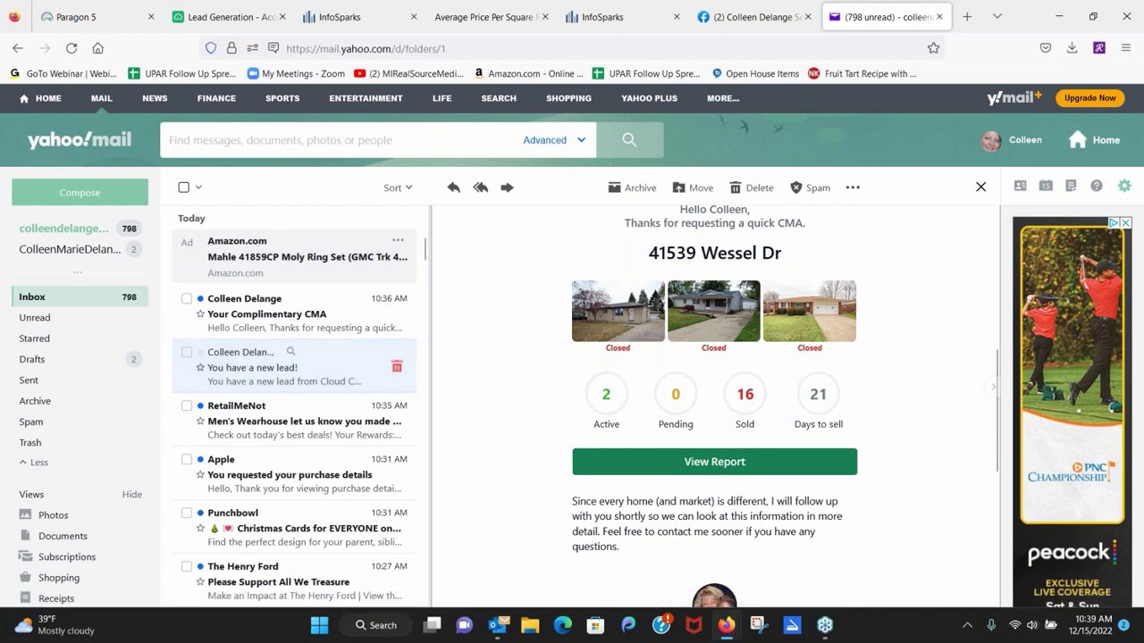
Read the 'Your Complimentary CMA' email down to its three closed comparables and View Report link.
click(293, 329)
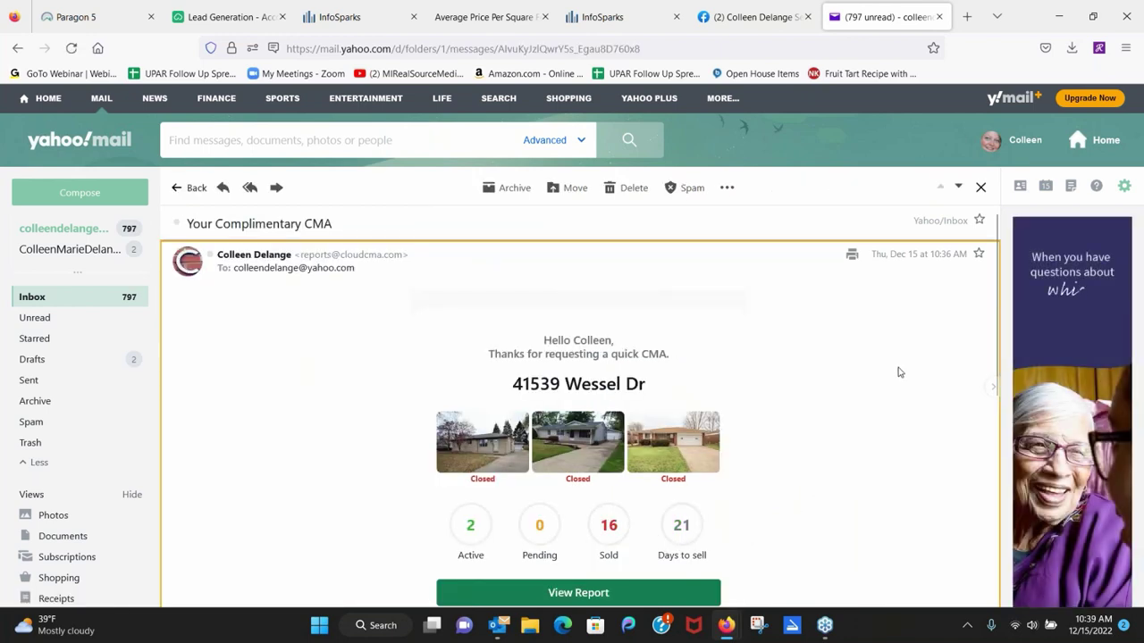
scroll(276, 441, down, 2)
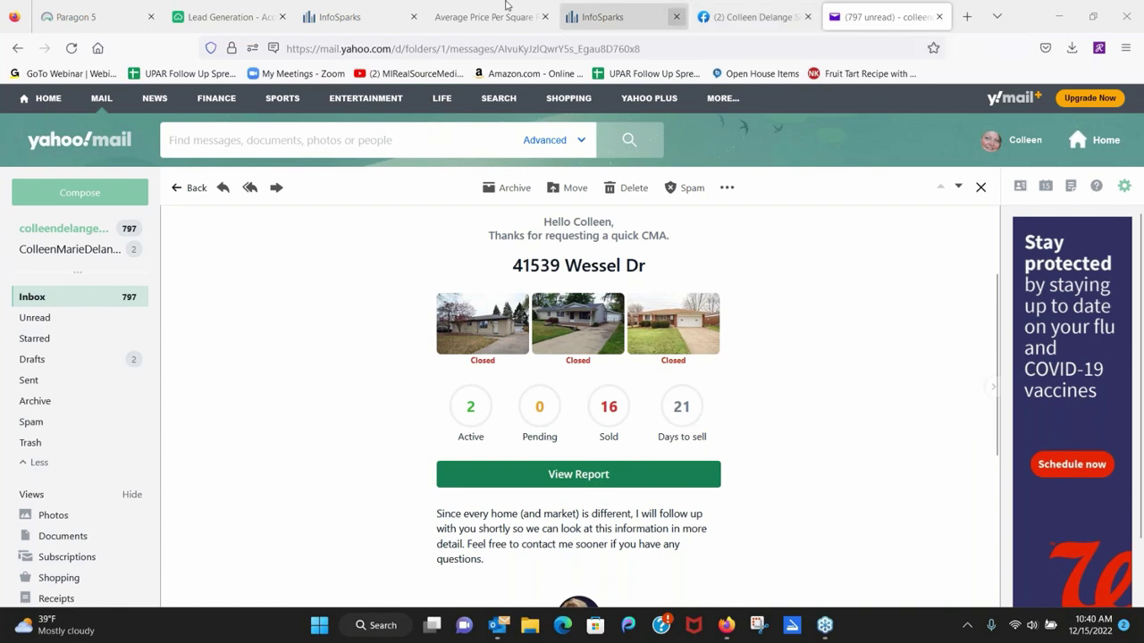
Show the shared November price-per-square-foot chart in its own window and start a Facebook share.
click(375, 16)
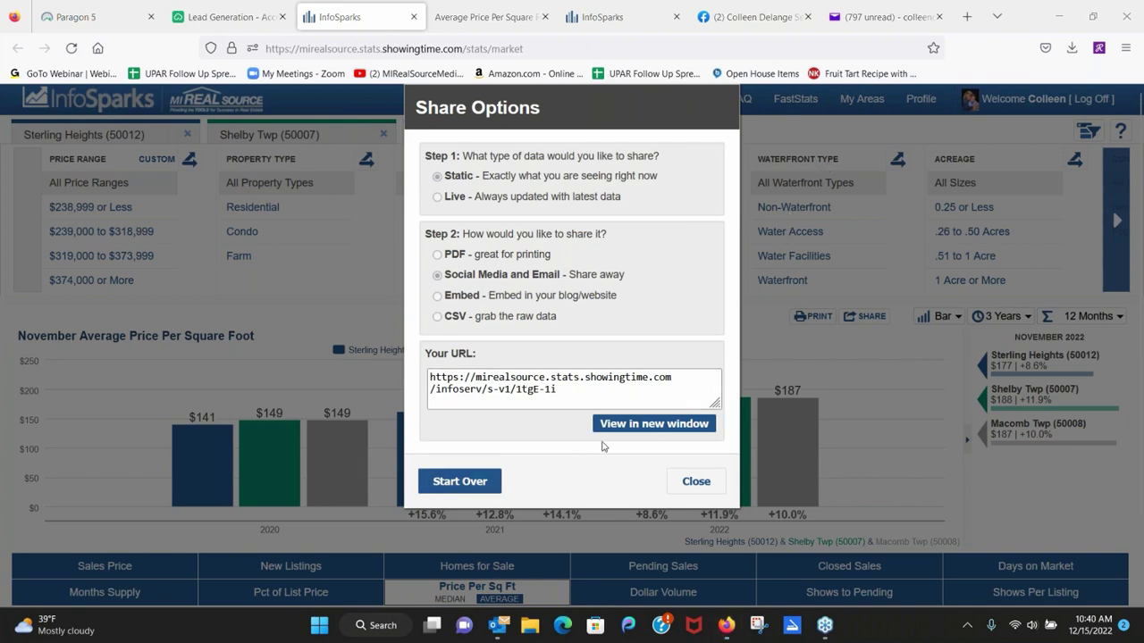
click(628, 425)
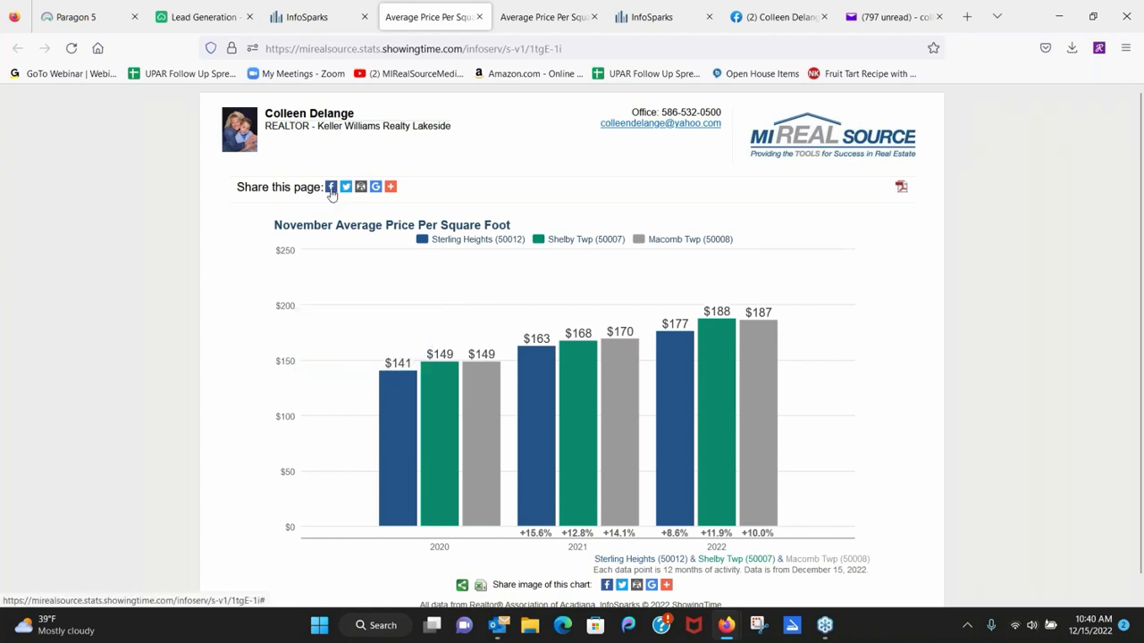
click(331, 187)
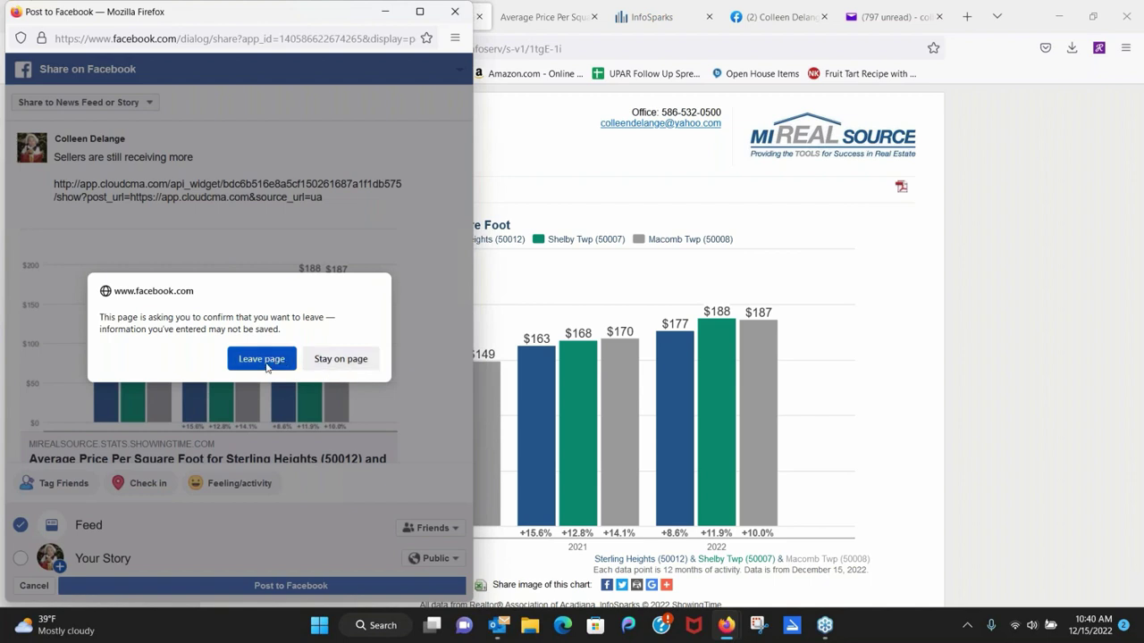
Keep the Facebook chart post, dismiss the audience menu and error, and reopen the share destination choices.
click(317, 361)
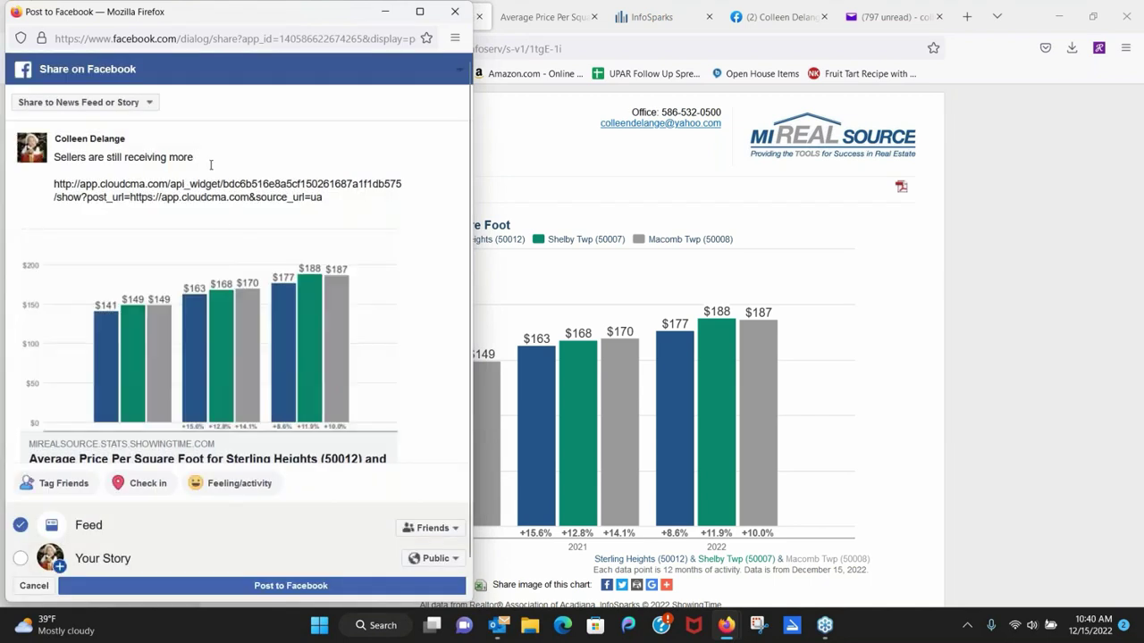
click(151, 103)
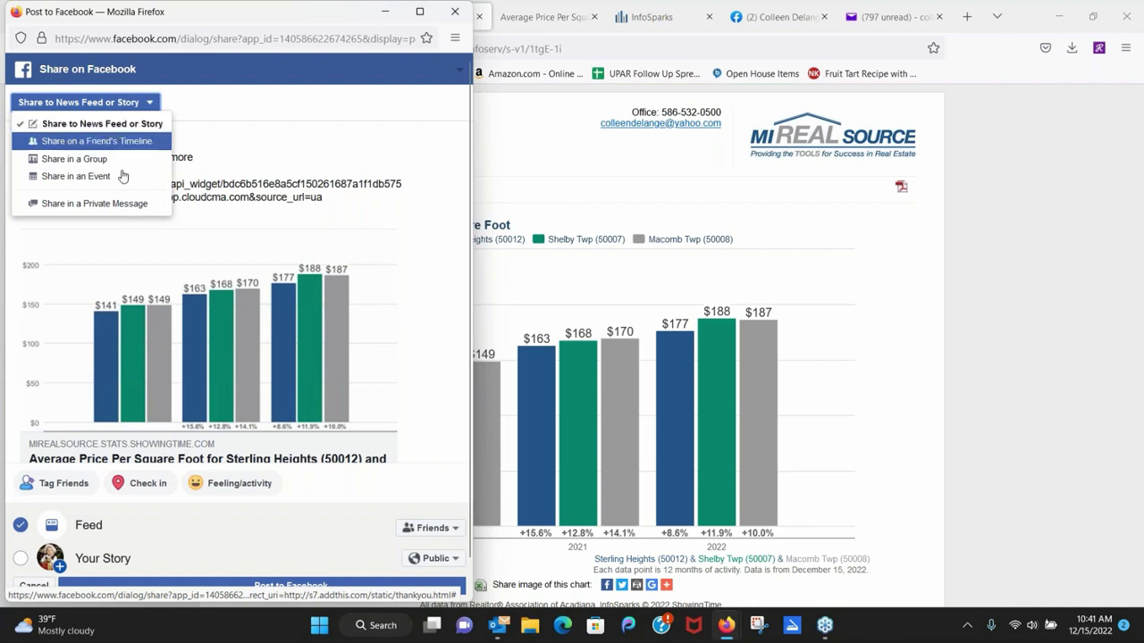
click(432, 528)
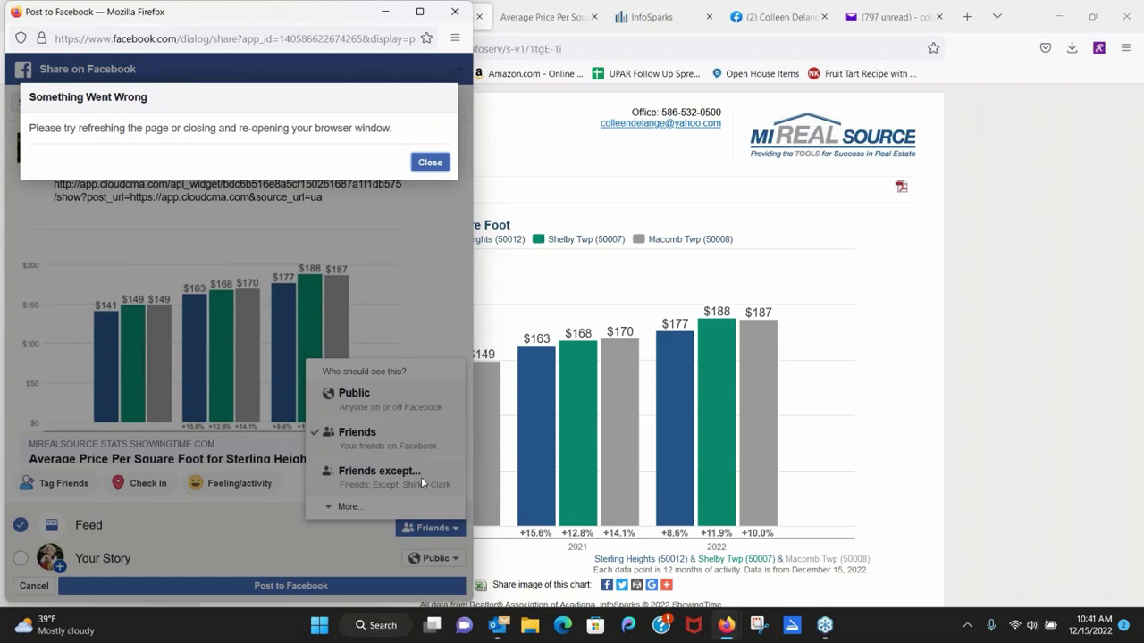
click(437, 162)
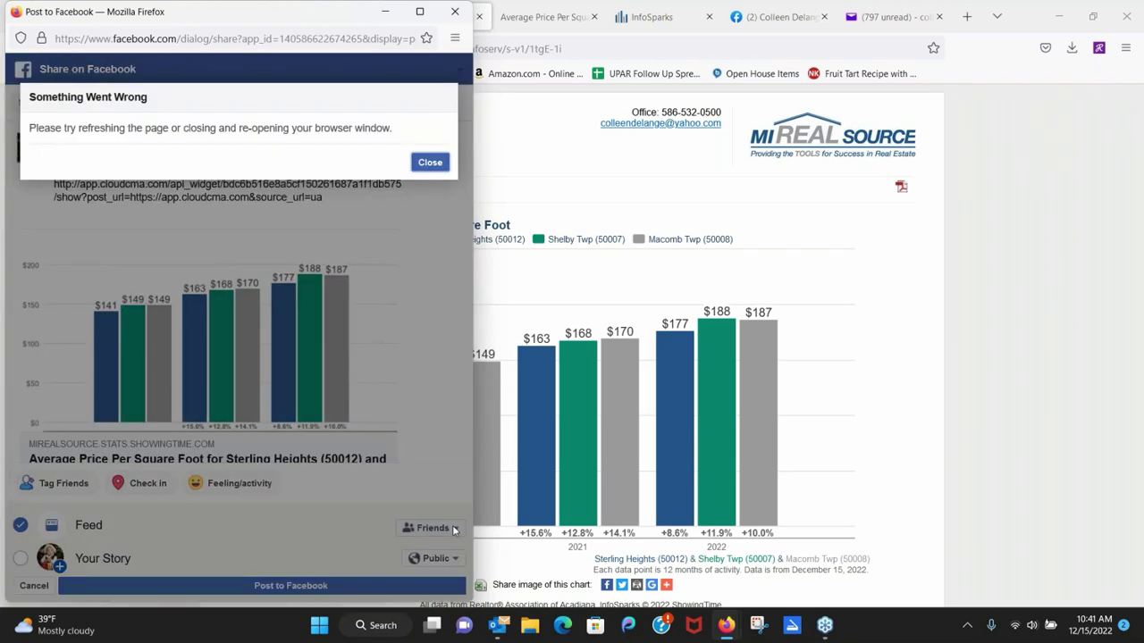
click(429, 162)
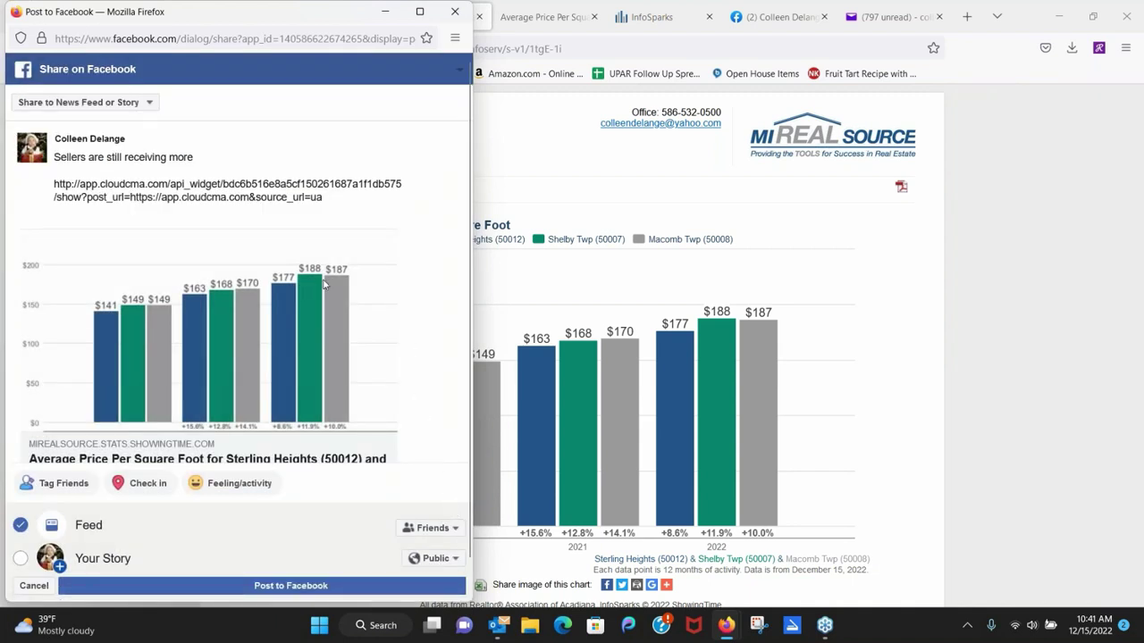
click(149, 104)
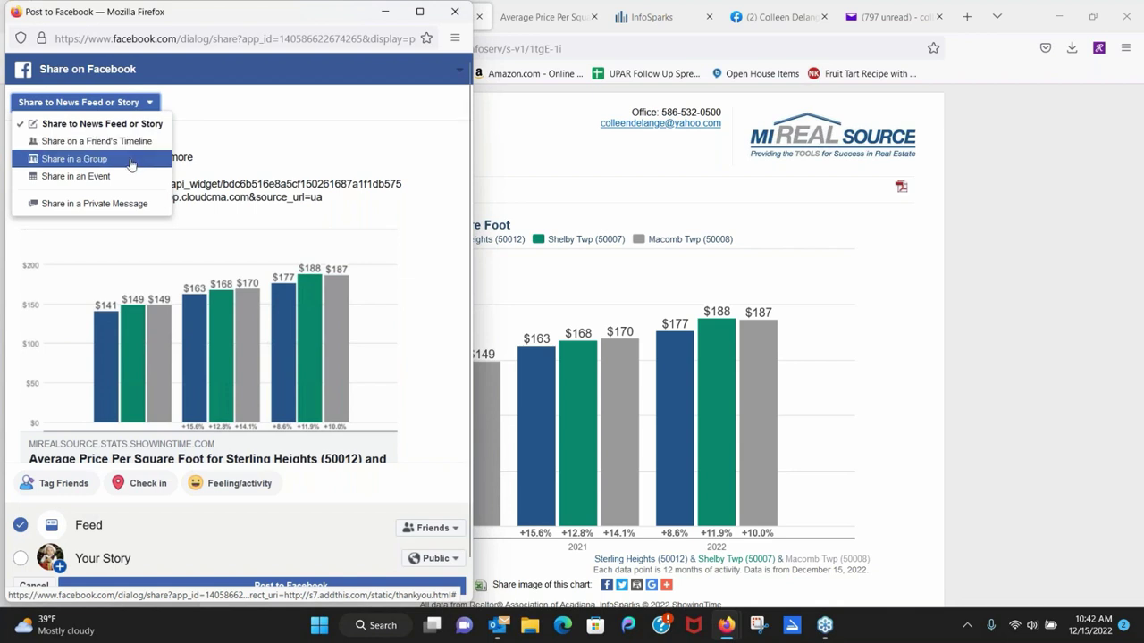
Try sharing the chart in a group, then switch back to News Feed and dismiss the audience error.
click(131, 164)
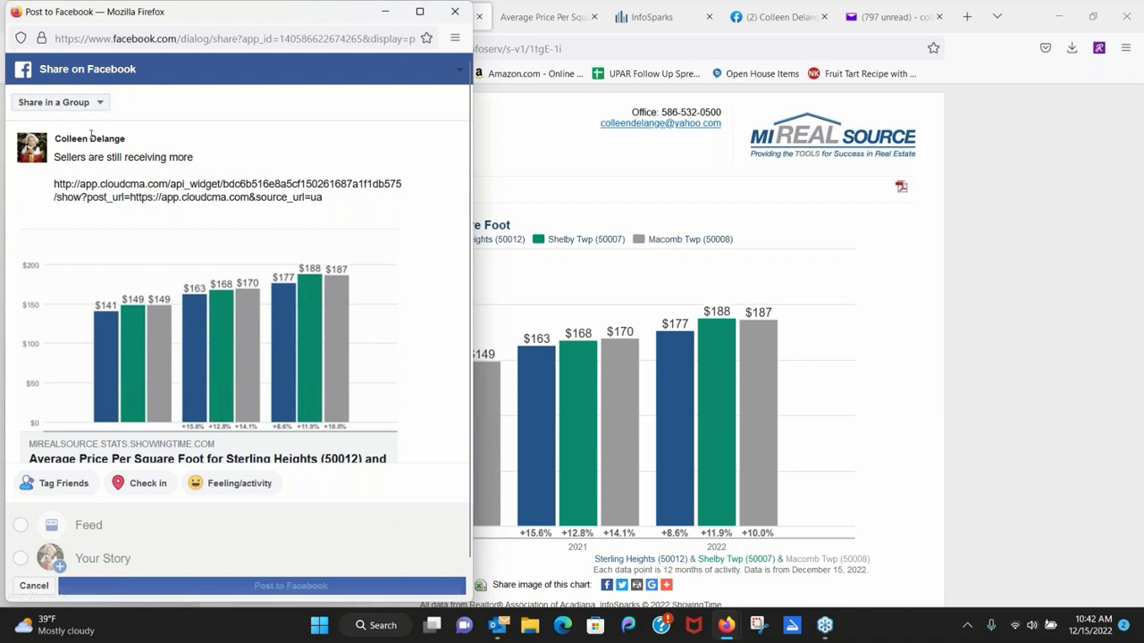
click(96, 104)
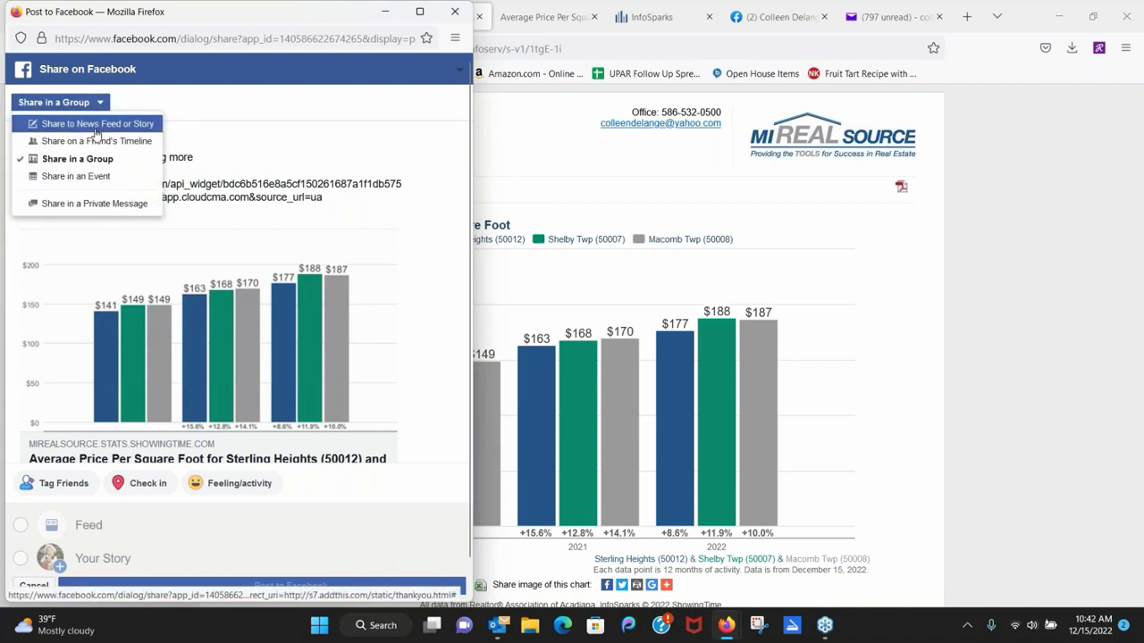
click(90, 124)
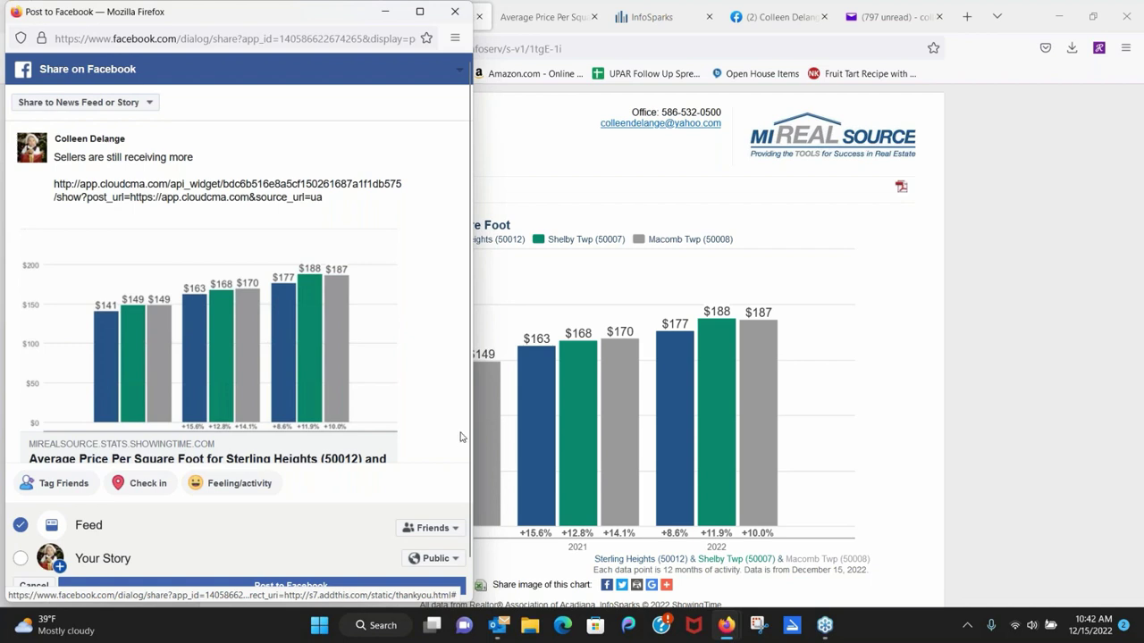
drag(465, 437, 475, 485)
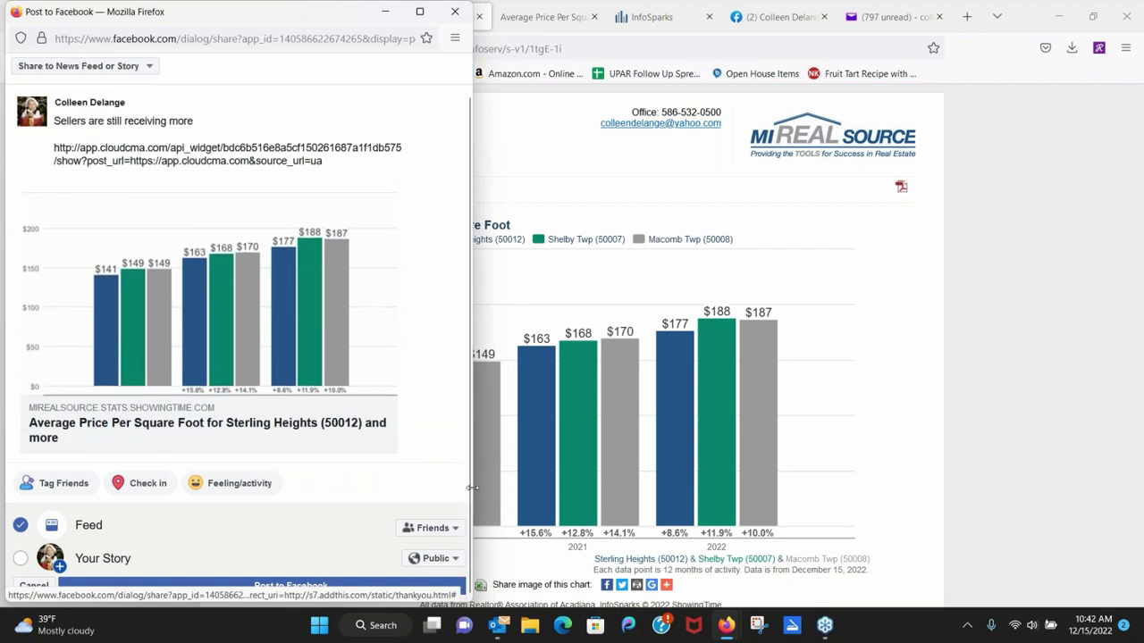
click(433, 528)
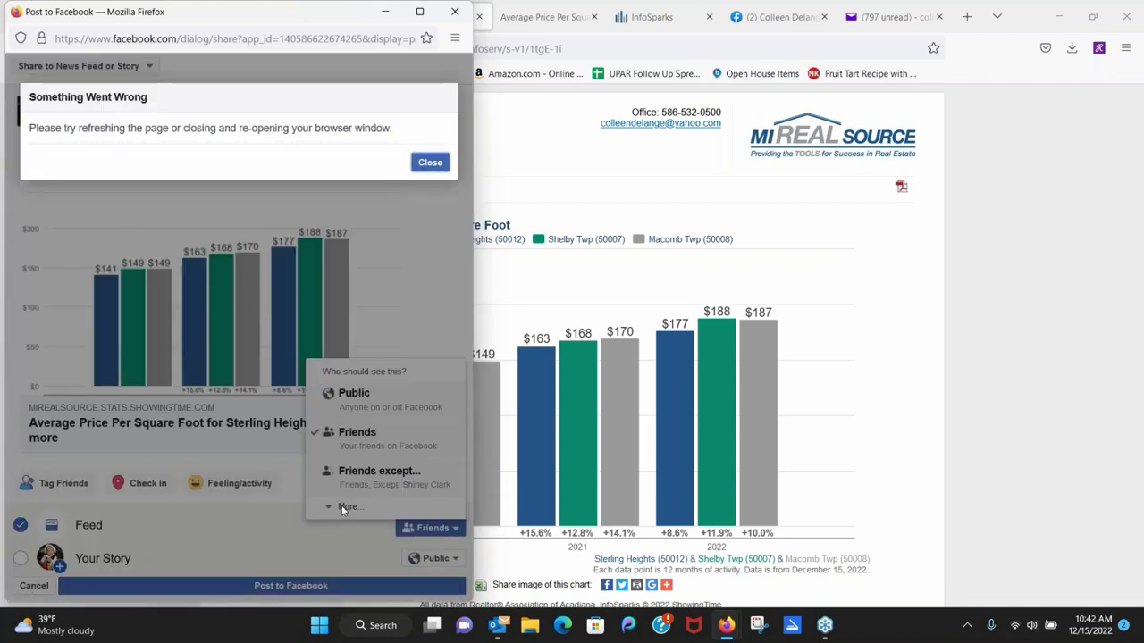
click(430, 162)
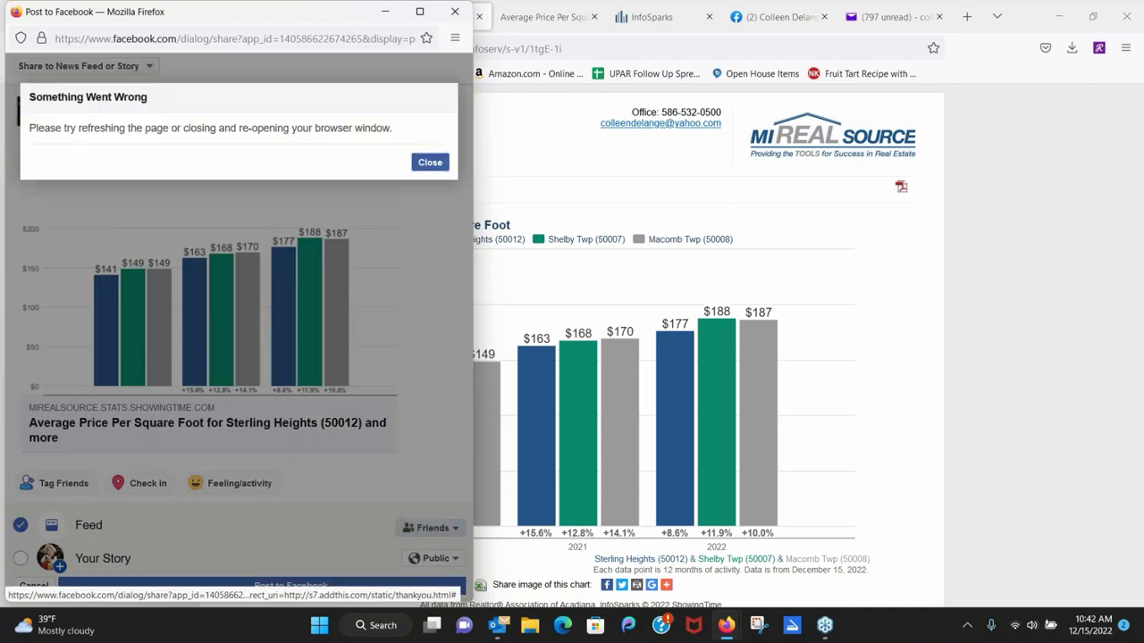
click(429, 162)
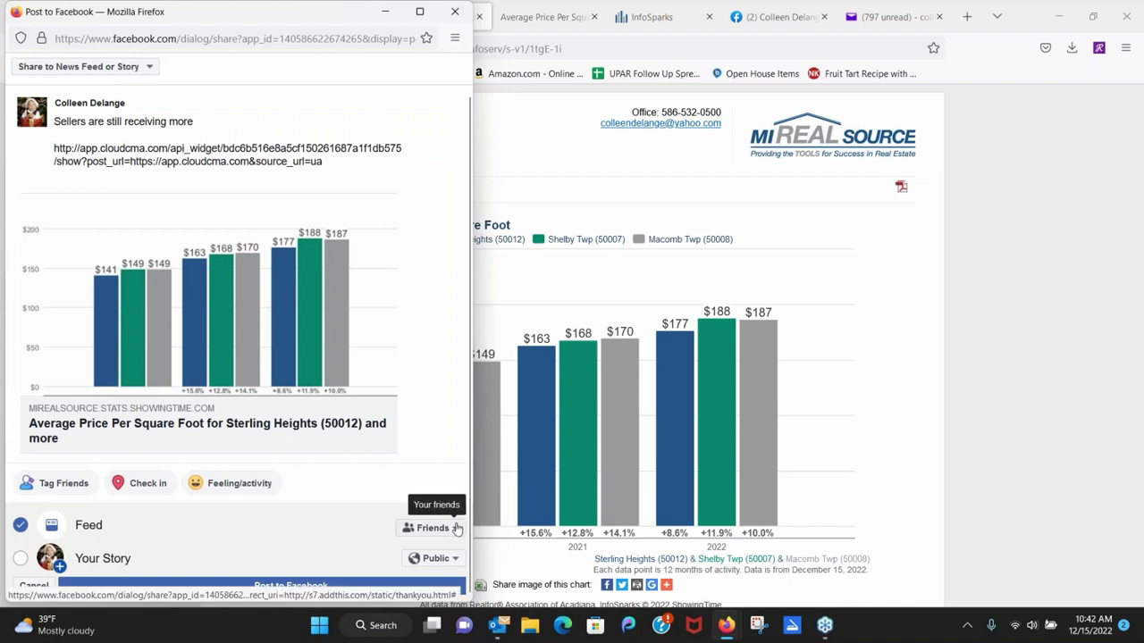
Abandon the post and leave the Facebook share window without posting.
click(456, 528)
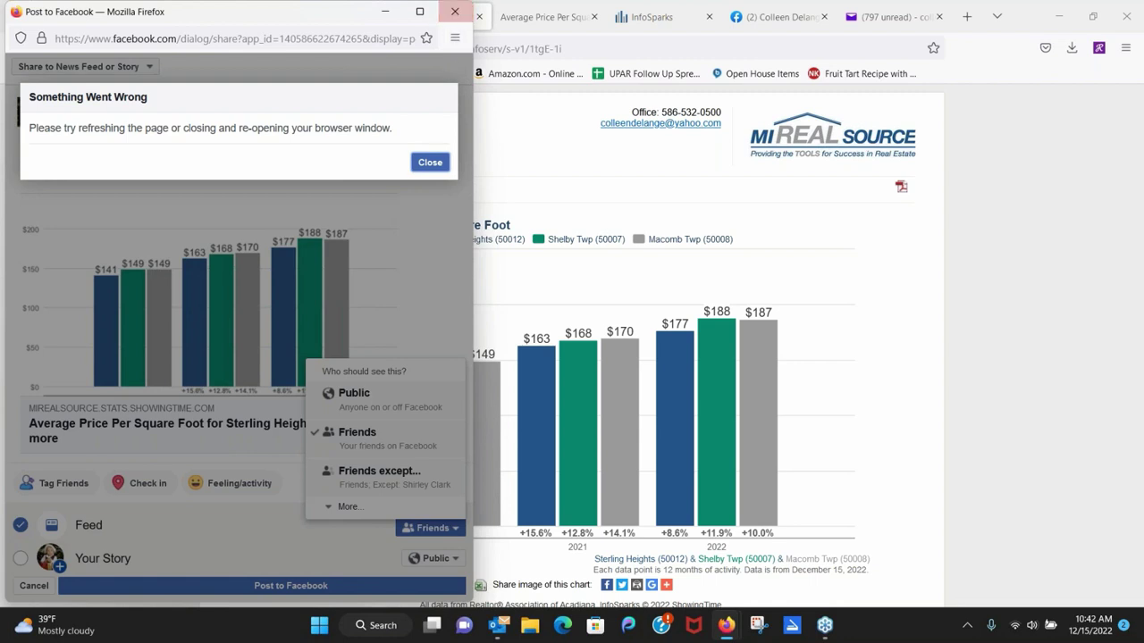
key(Escape)
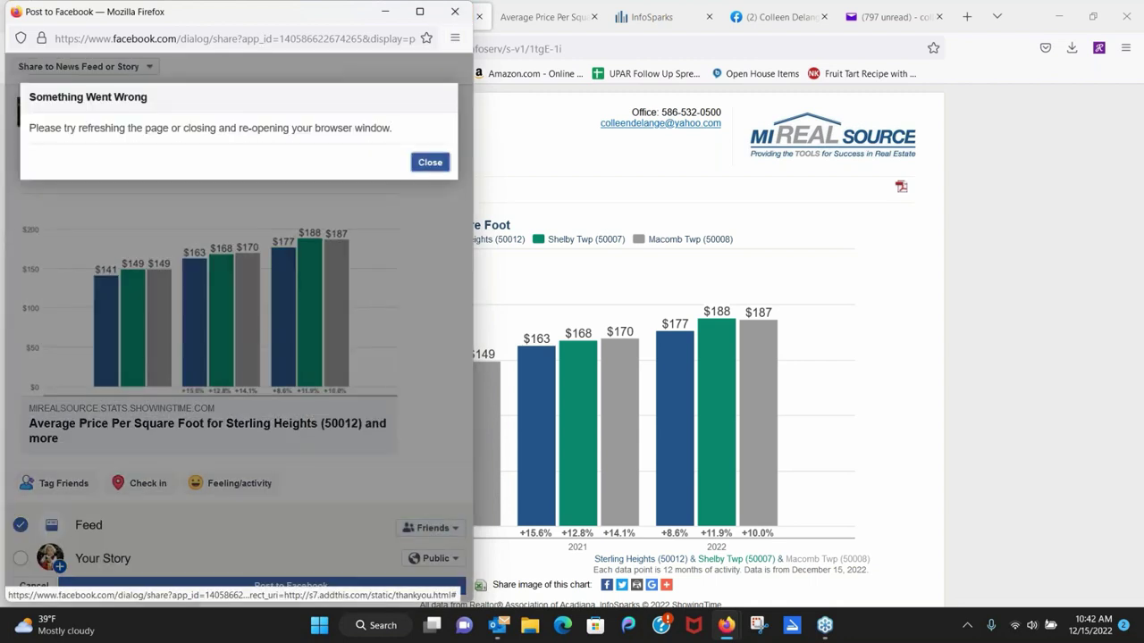
click(455, 12)
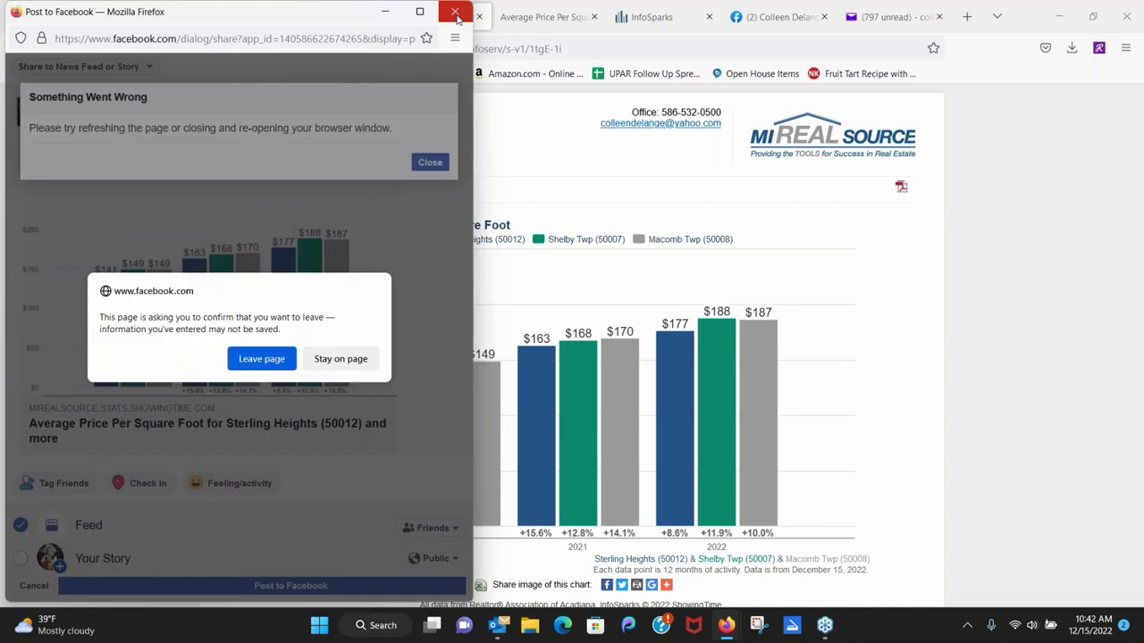
click(262, 358)
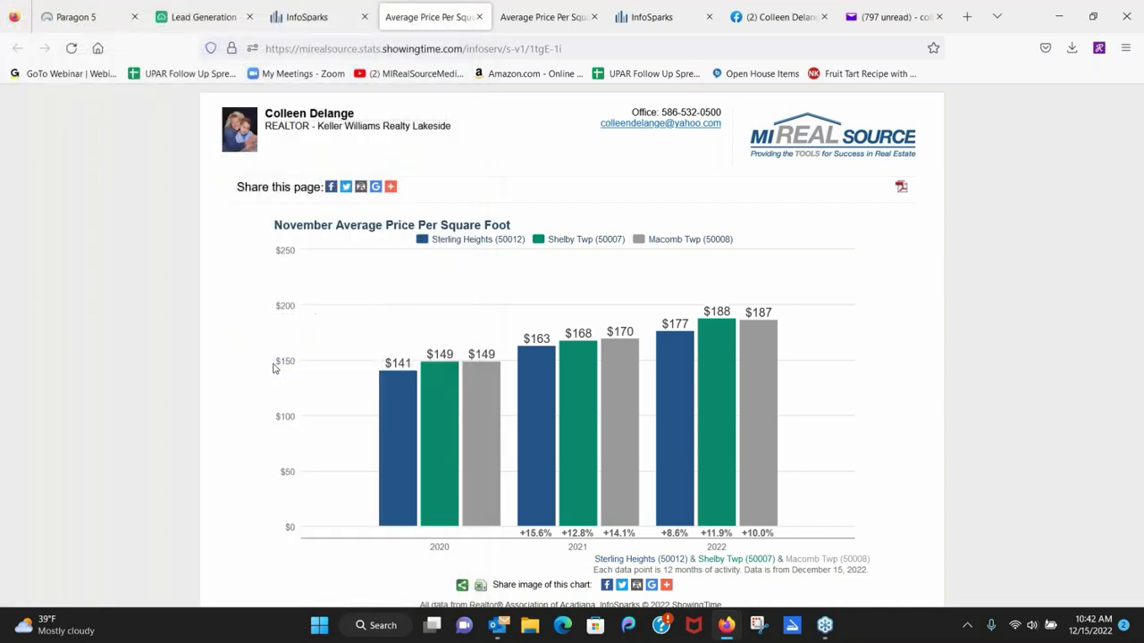
Return to the InfoSparks Entire MLS median sales price chart showing $230,000 for November 2022.
click(665, 17)
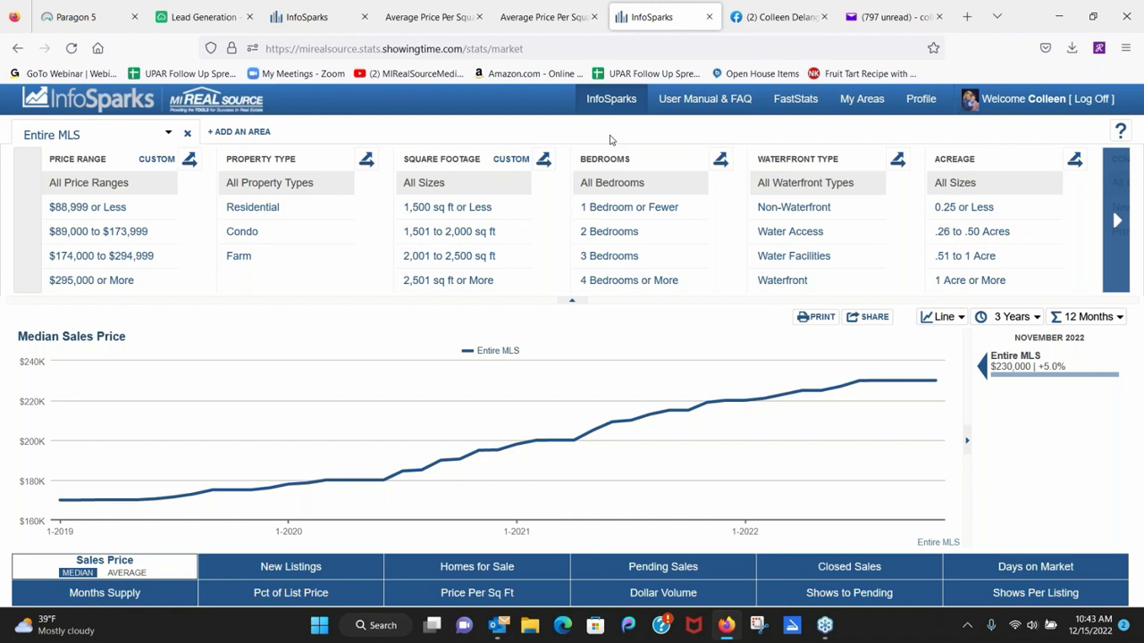
Launch MarketStats from Paragon 5's Resources menu, then bring up the Cloud CMA Lead Generation settings.
click(59, 17)
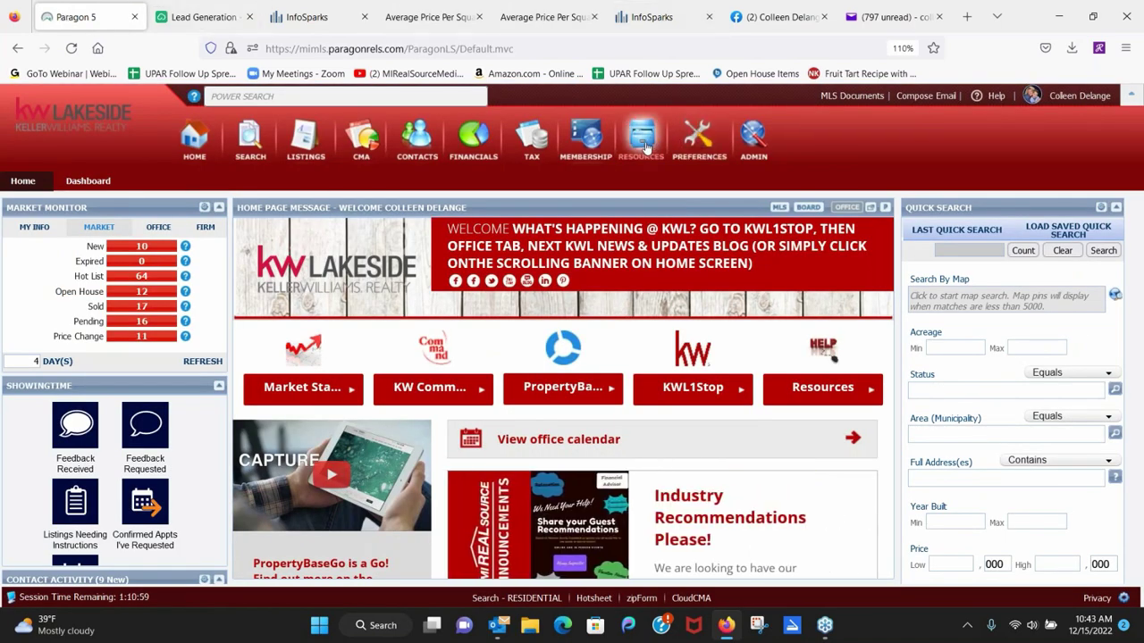
mouse_move(645, 146)
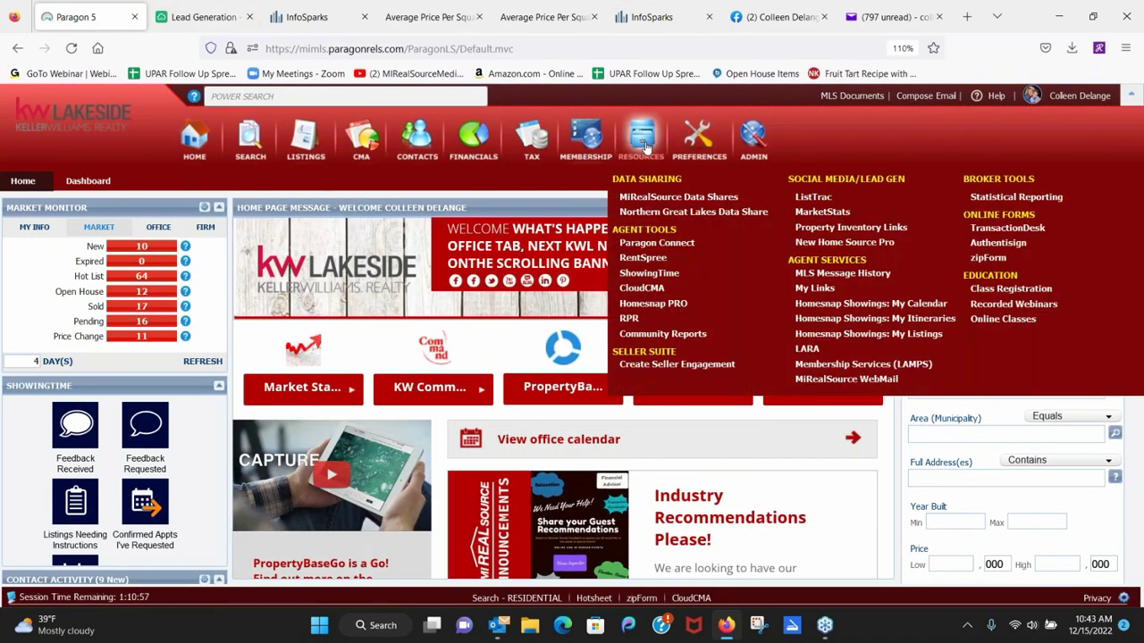
click(823, 214)
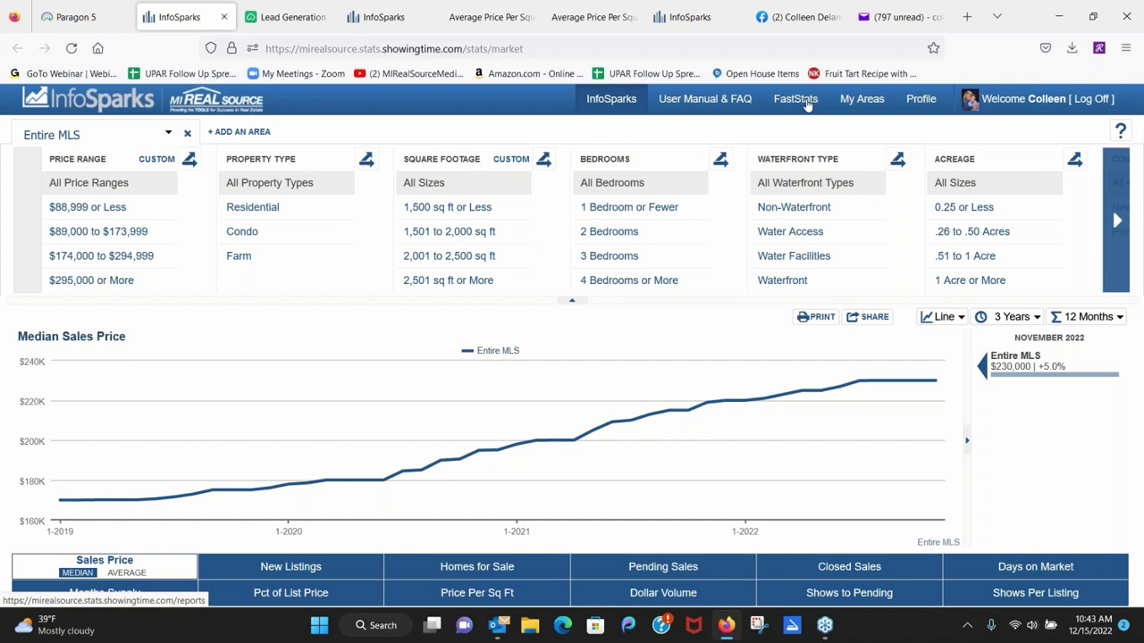
click(293, 17)
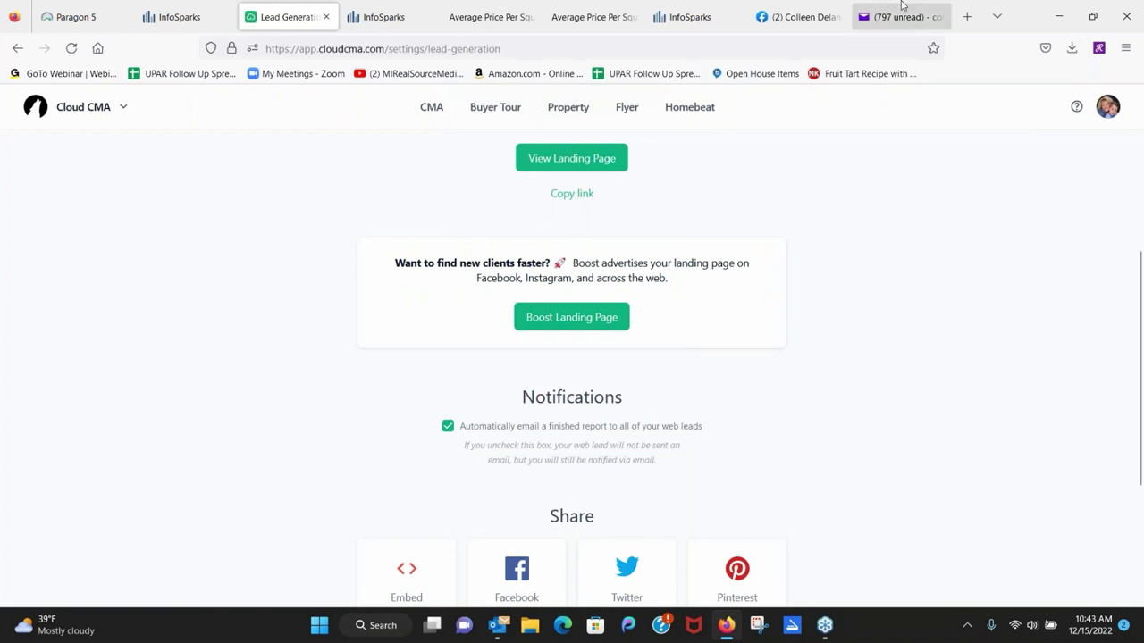
Show the agent's Facebook business page with its Sterling Heights price chart post.
click(786, 27)
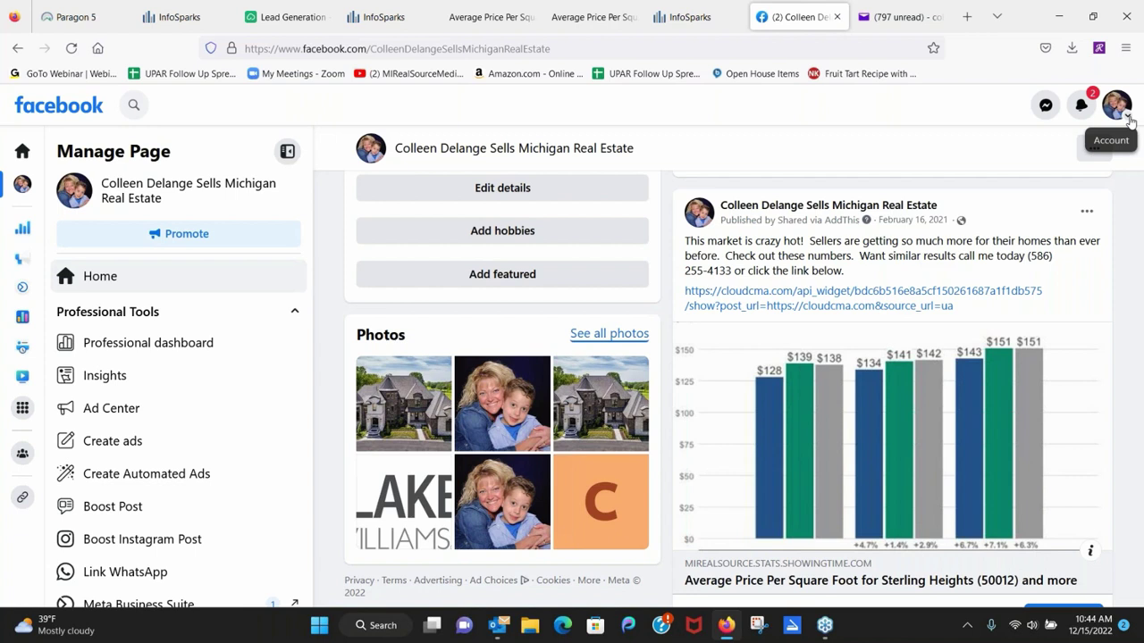
Switch the Facebook account to act as the MiRealSource page through See all profiles.
click(1127, 118)
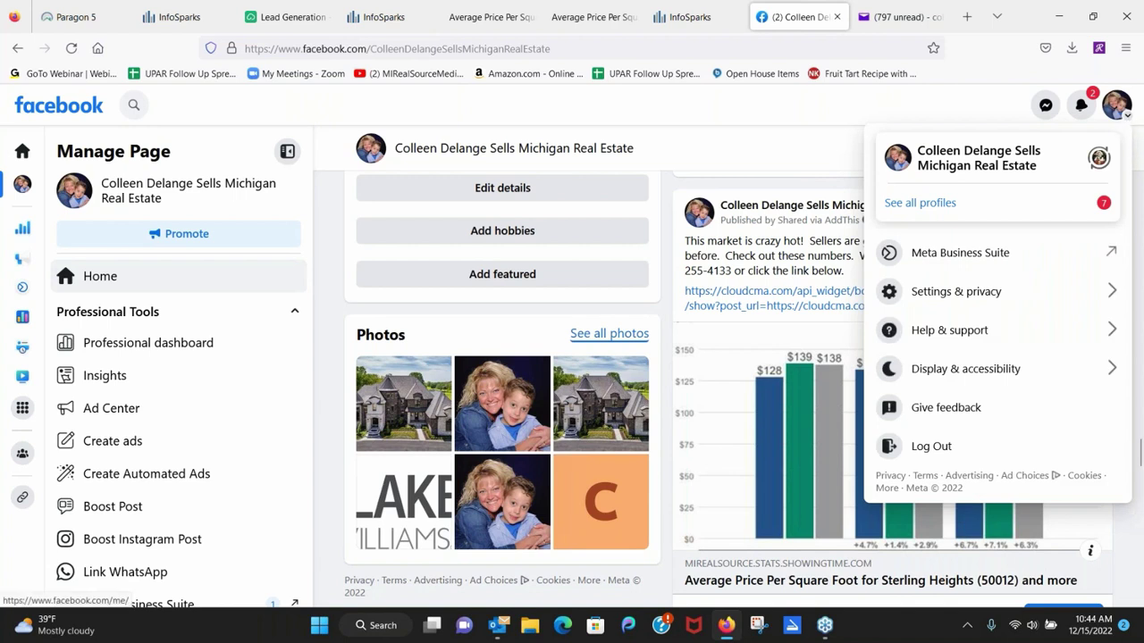
click(928, 204)
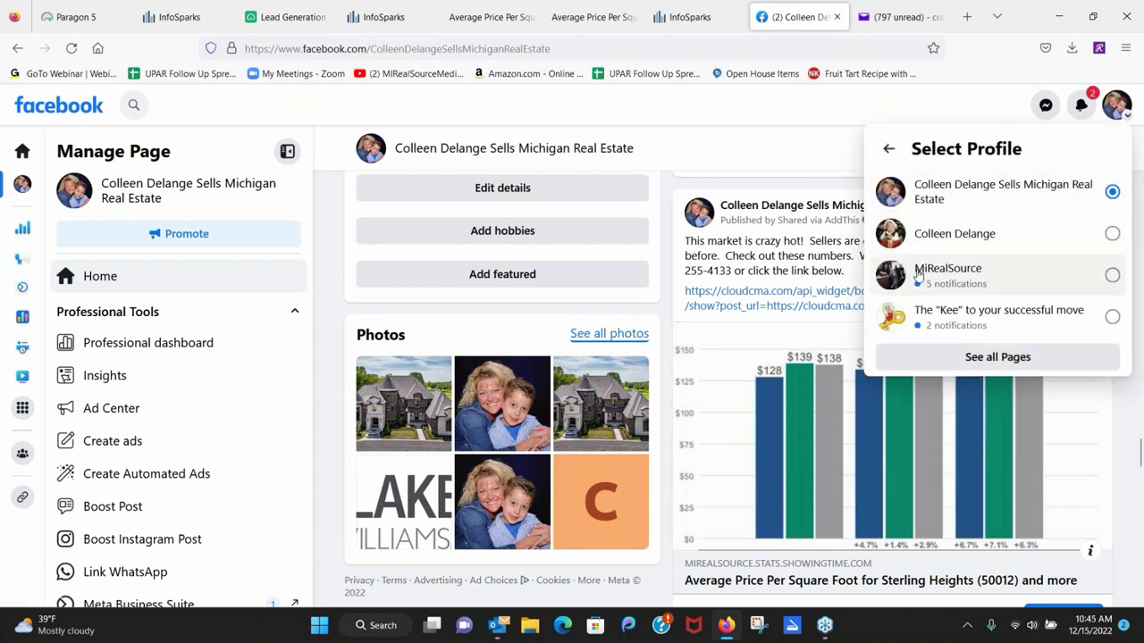
click(955, 272)
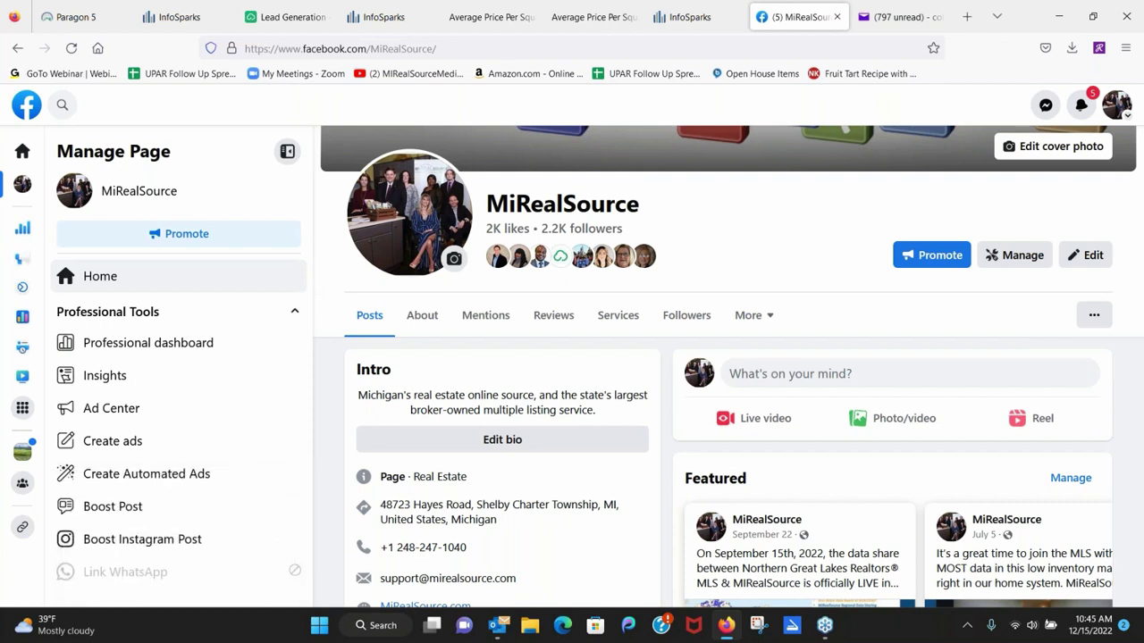
Show the MiRealSource Facebook Services list of 30-minute webinars like Lead Capture, Paragon and Cloud CMA.
scroll(773, 253, up, 1)
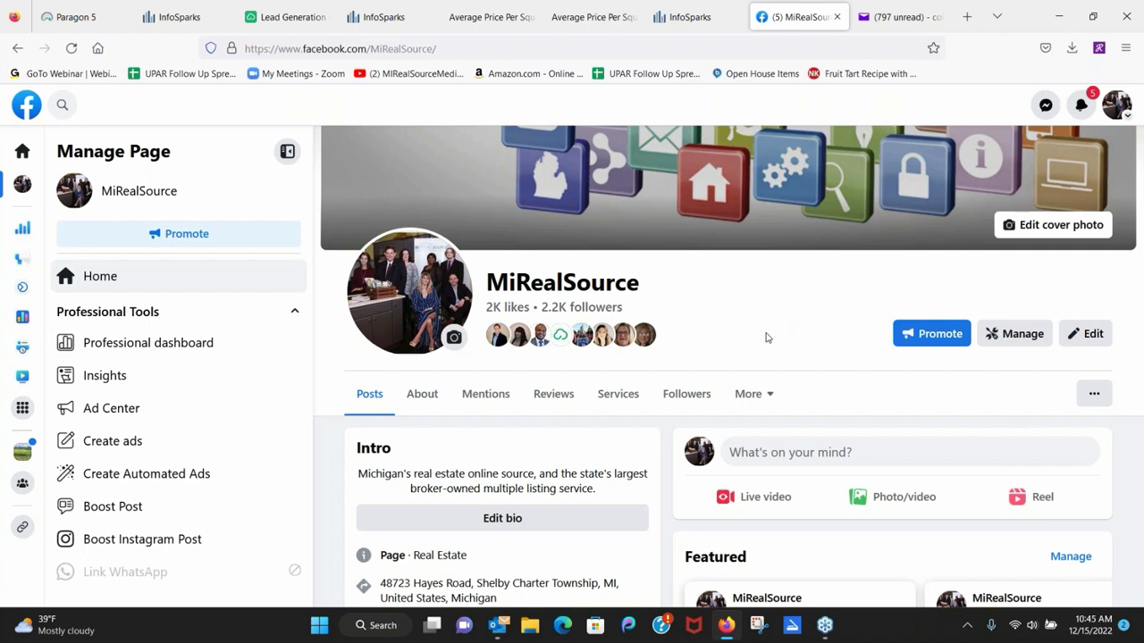
click(620, 399)
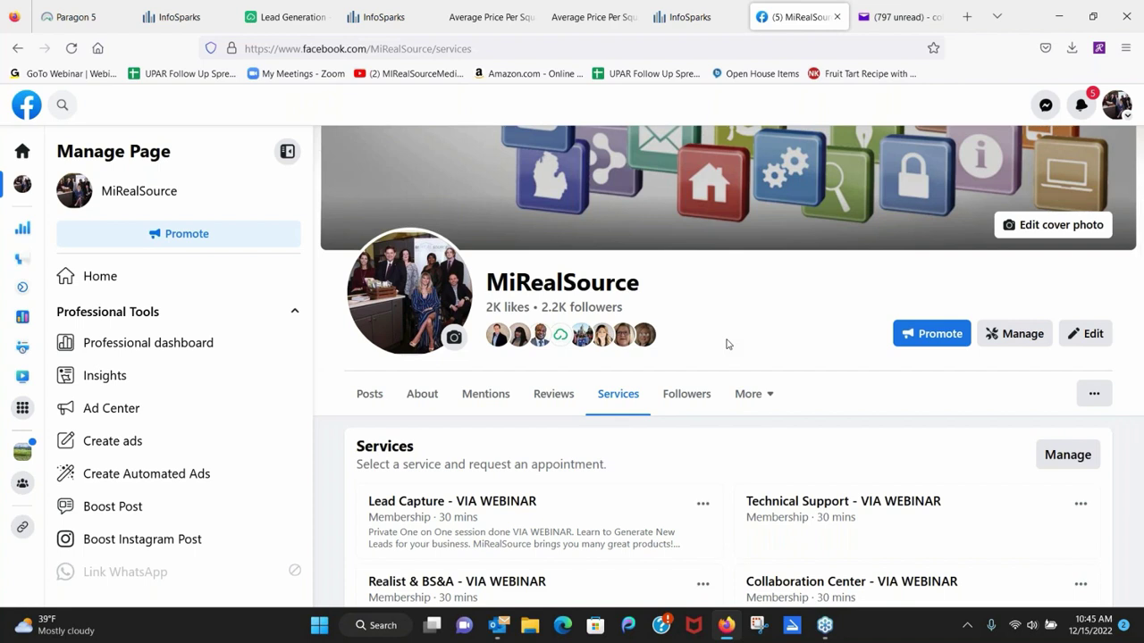
scroll(829, 304, down, 1)
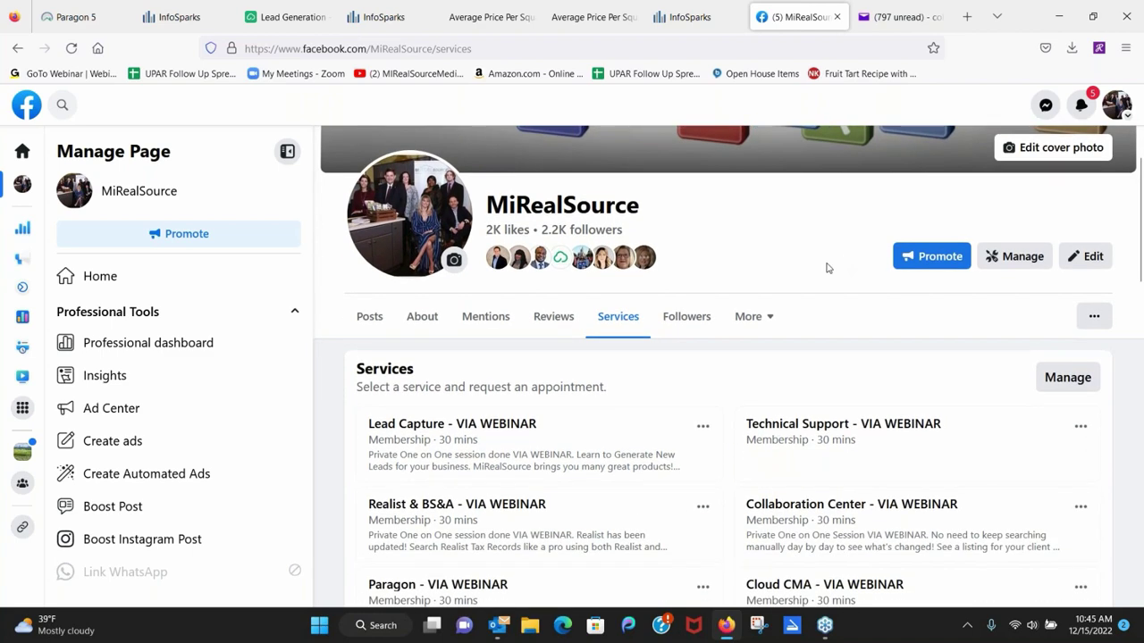
mouse_move(489, 431)
mouse_move(442, 590)
Back in Paragon 5, Power Search '205 lake' to list the matching listing addresses.
click(71, 17)
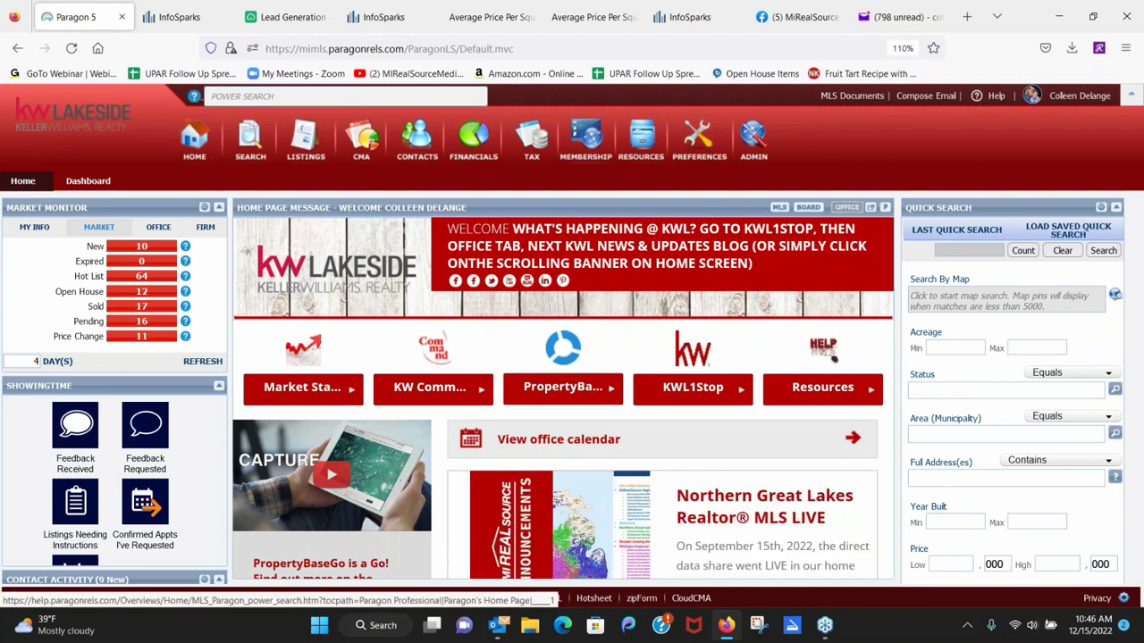
click(222, 94)
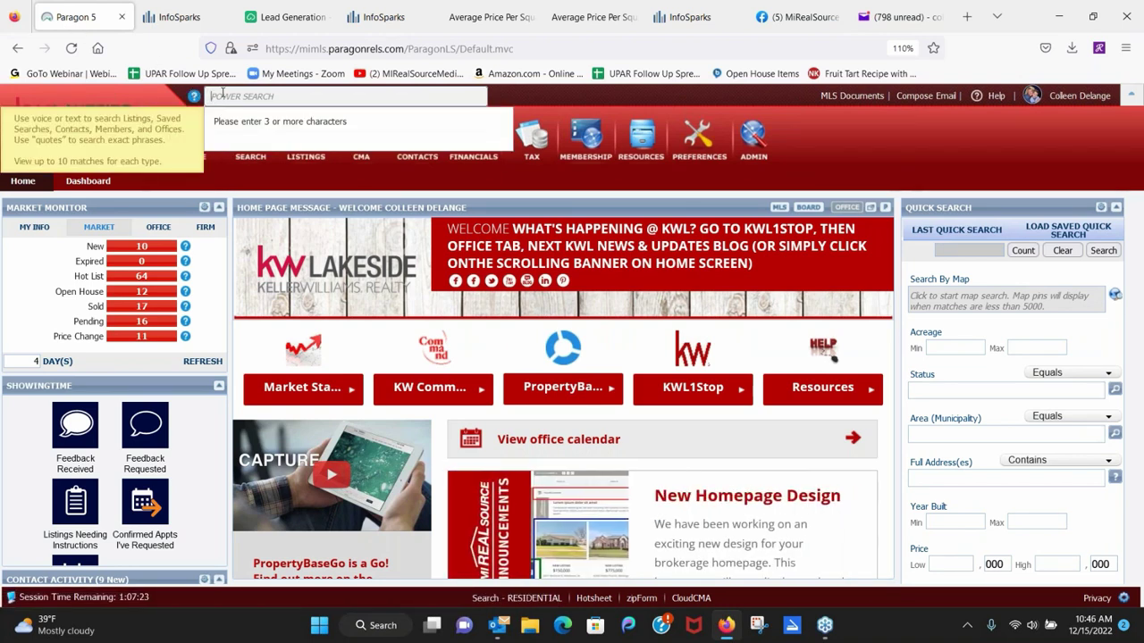
text(205)
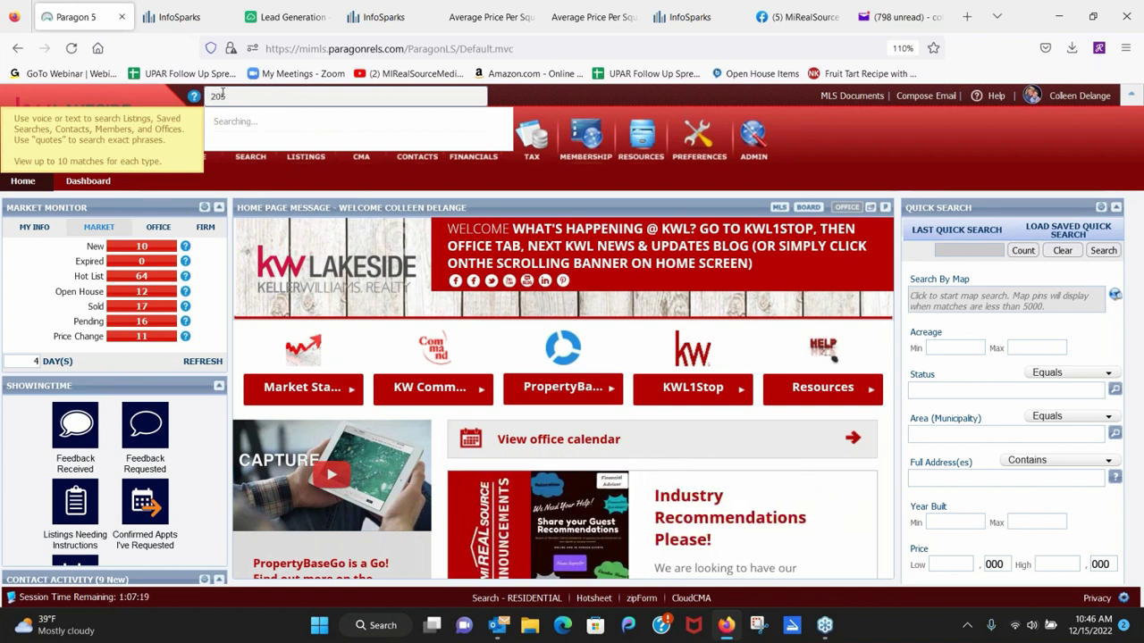
text(e)
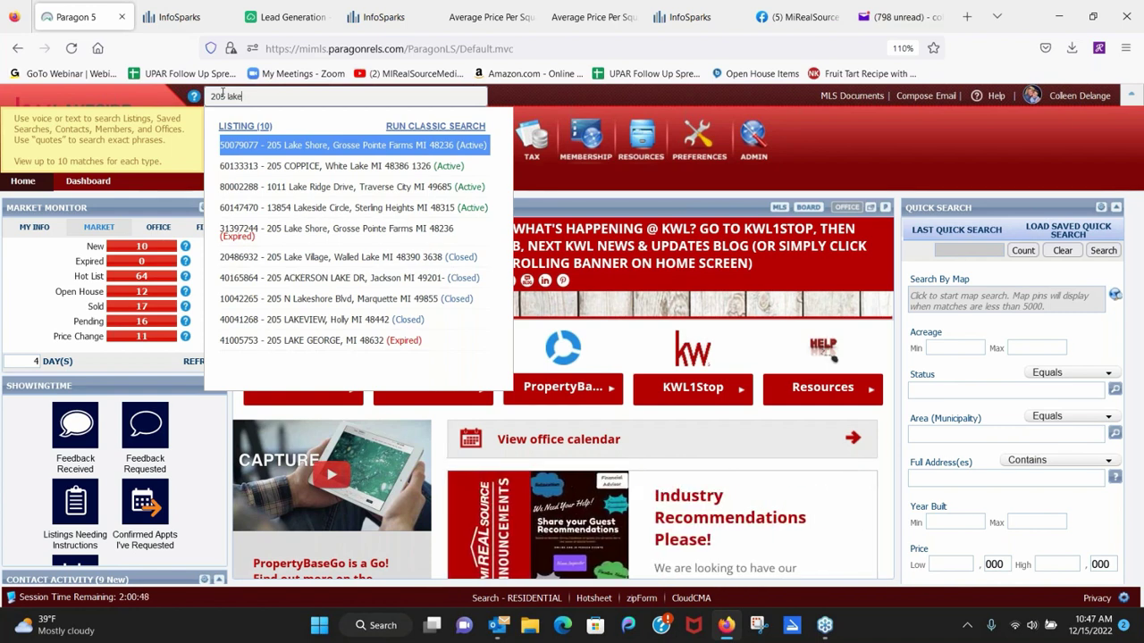
click(340, 150)
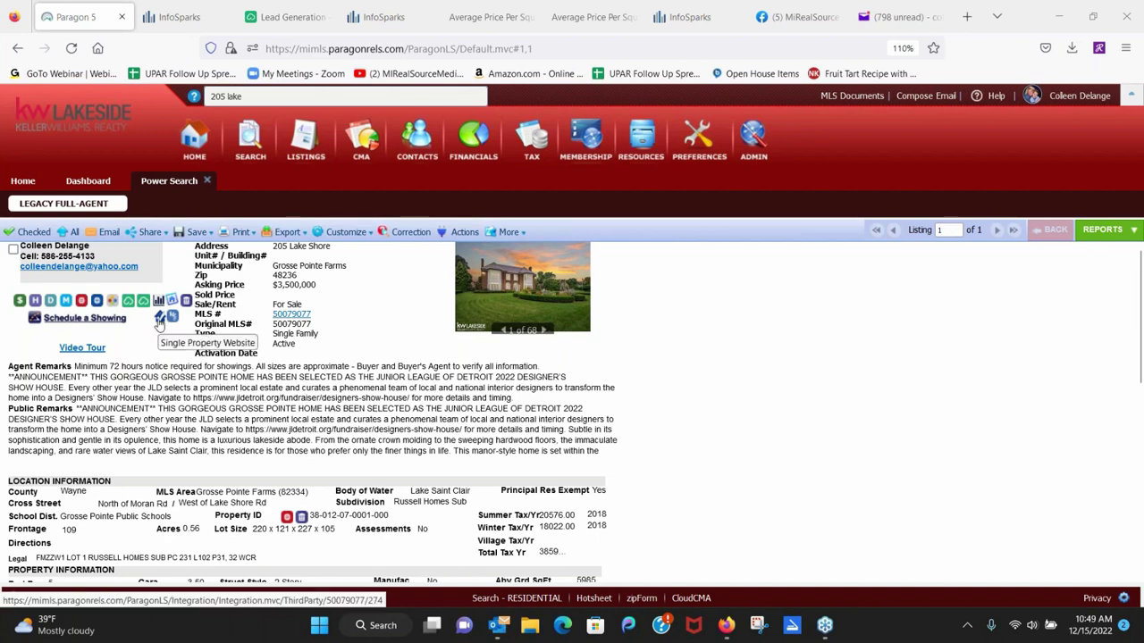
click(159, 320)
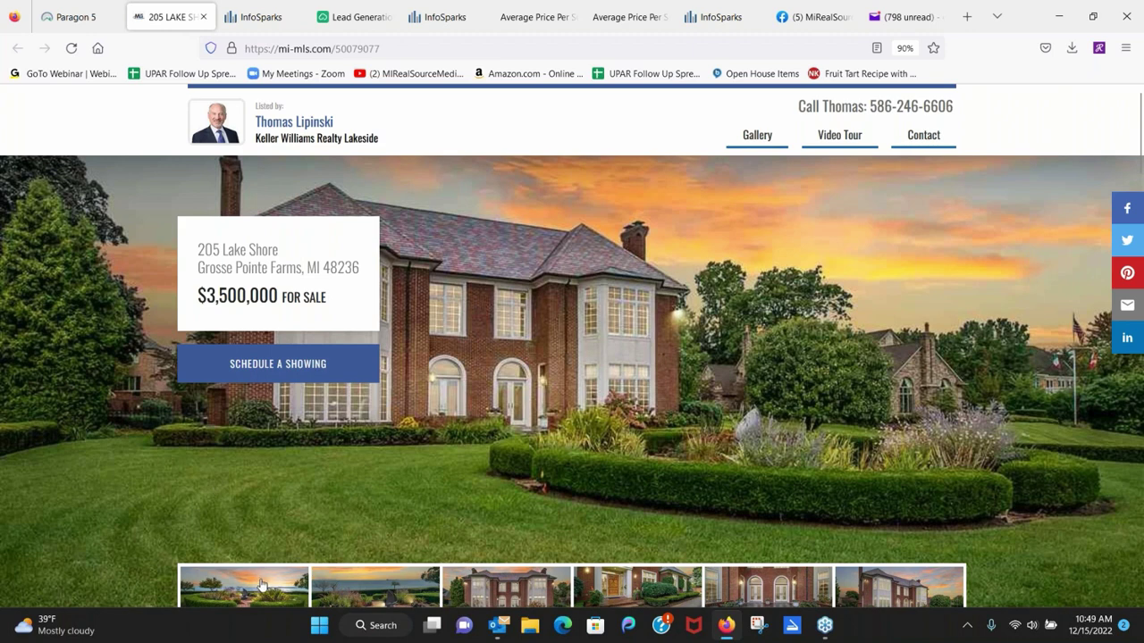
click(261, 583)
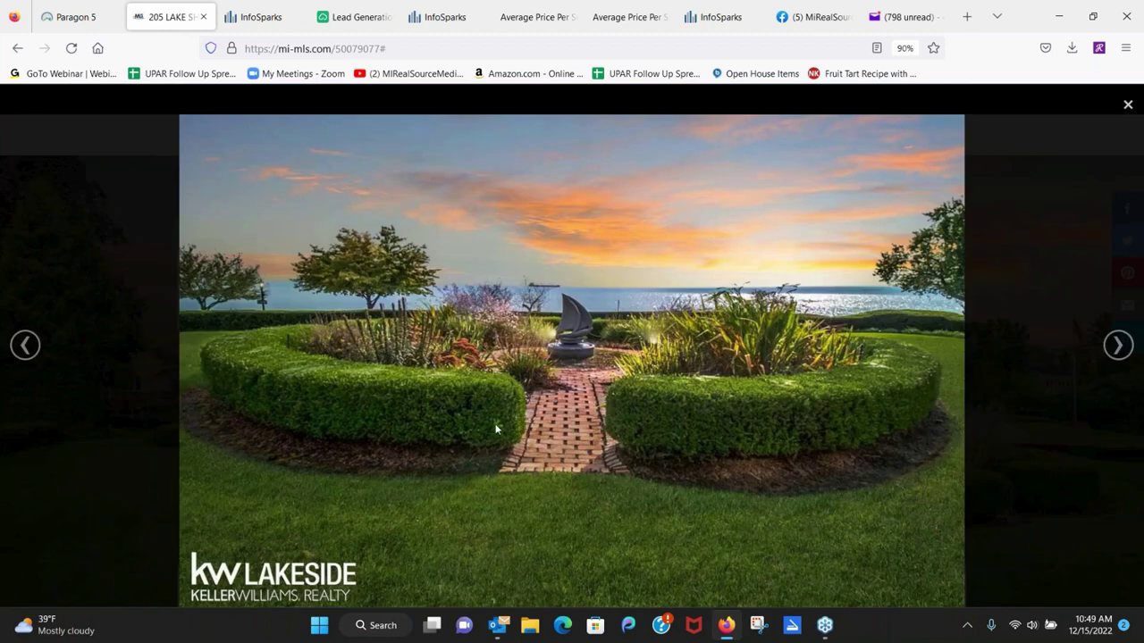
right_click(1108, 354)
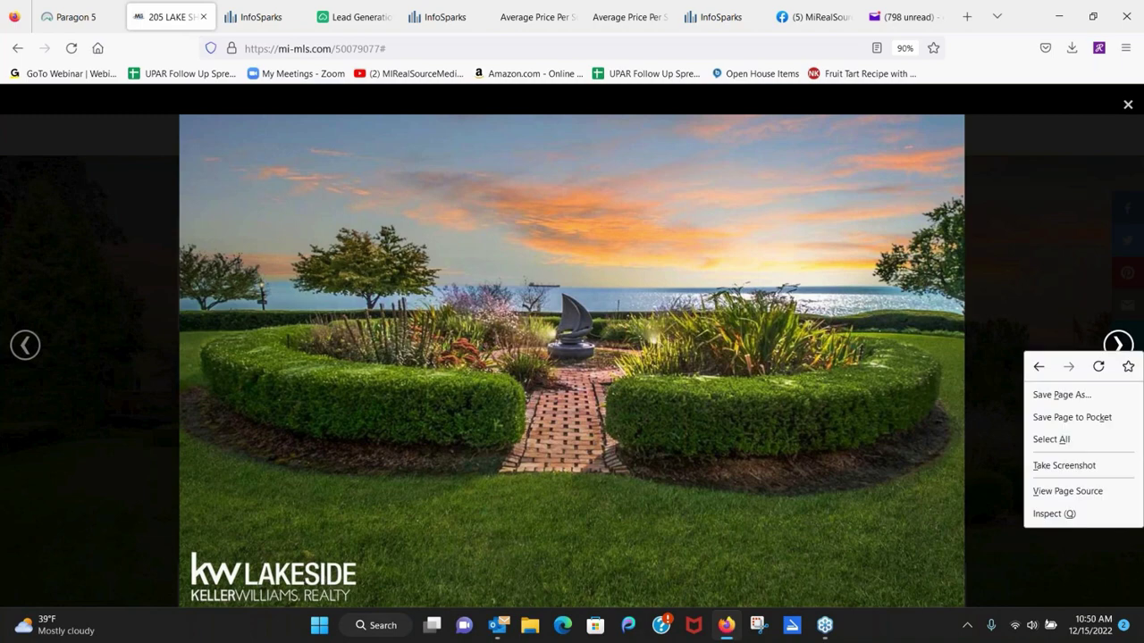
click(1115, 345)
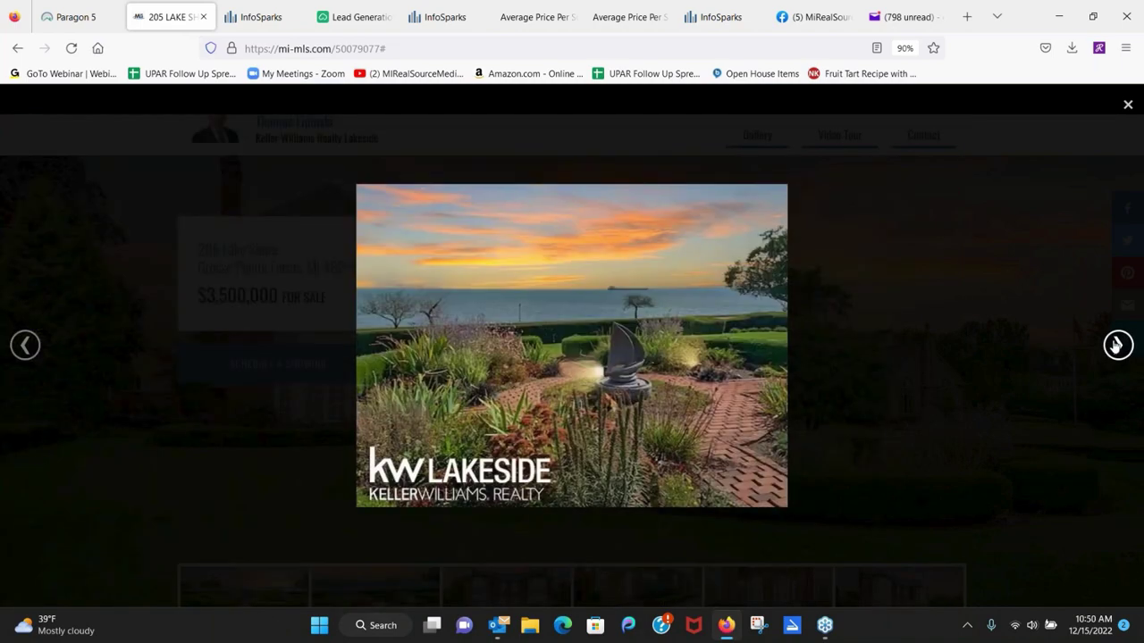
click(1115, 345)
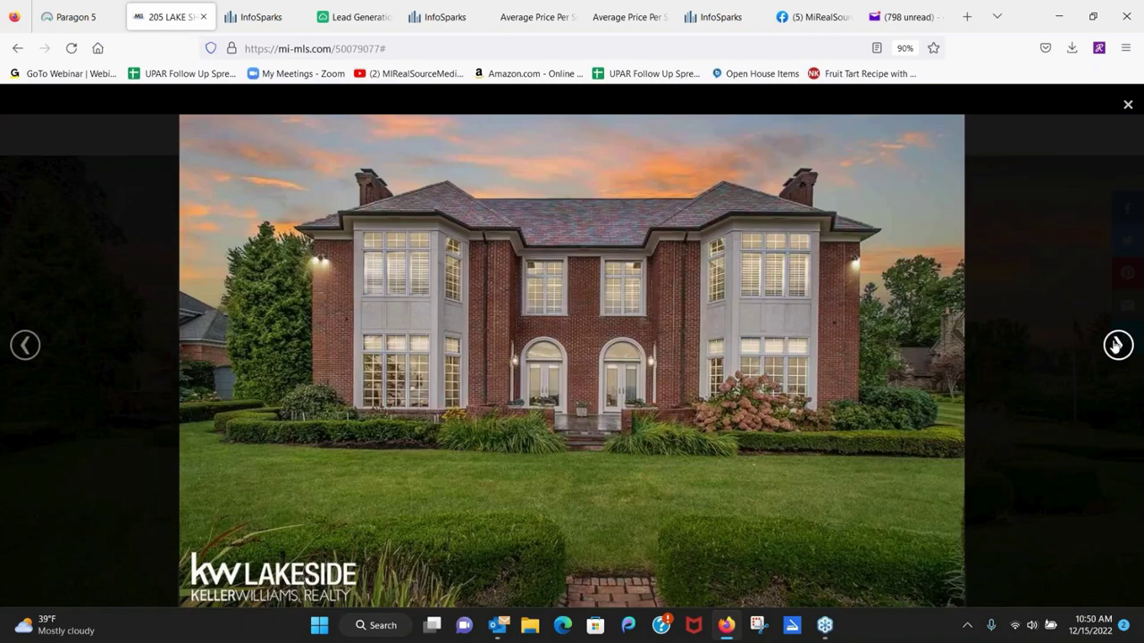
click(1115, 345)
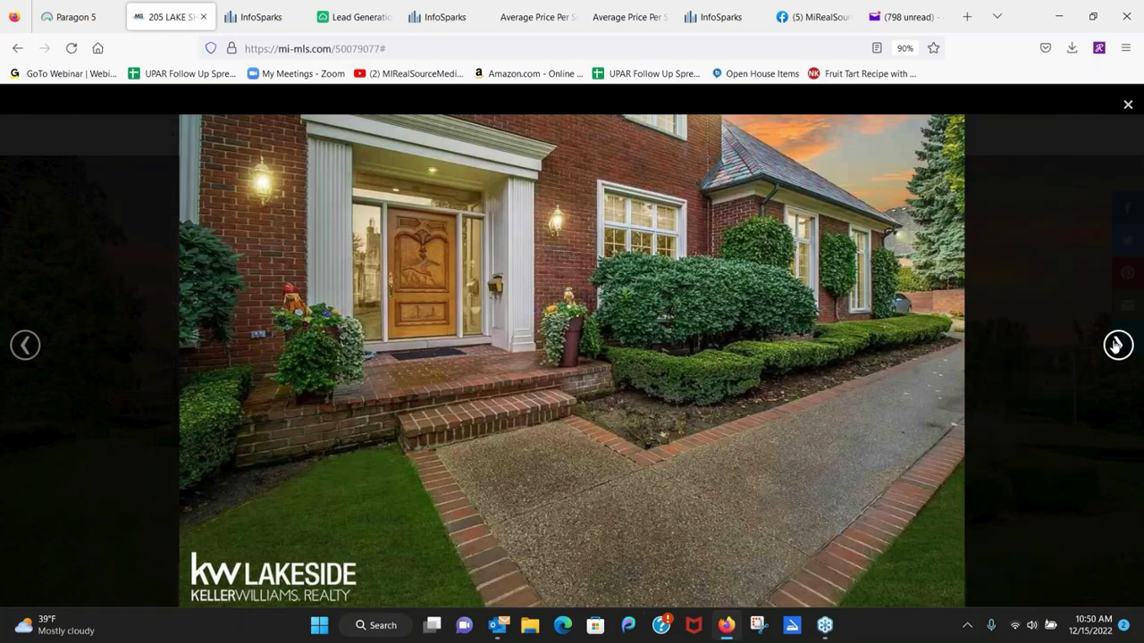
click(1115, 345)
click(1115, 345)
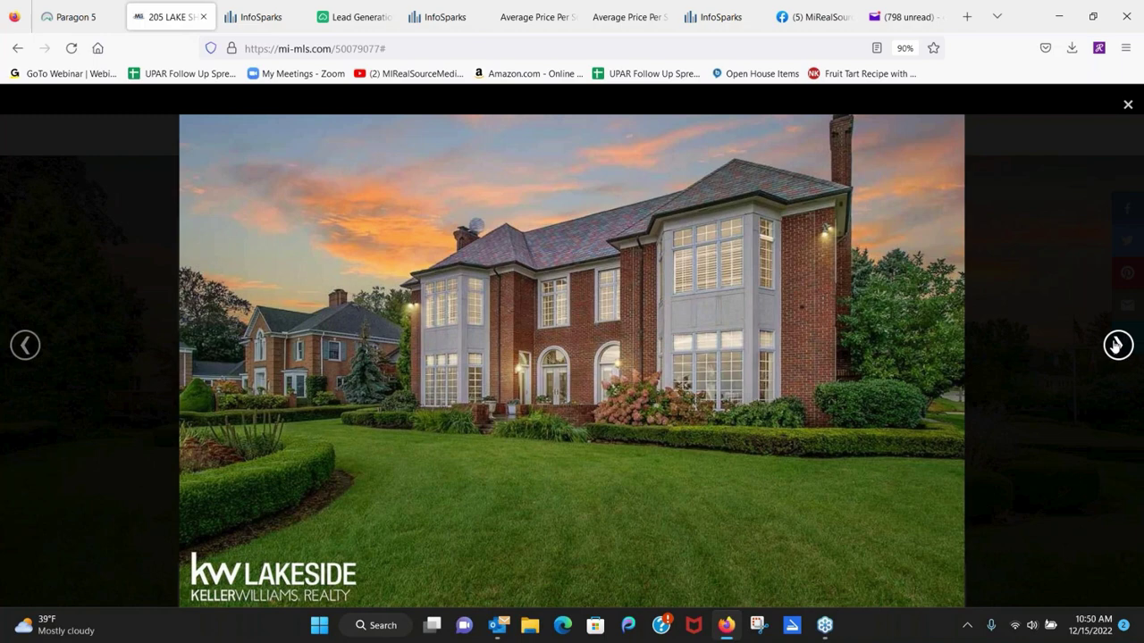
click(1115, 345)
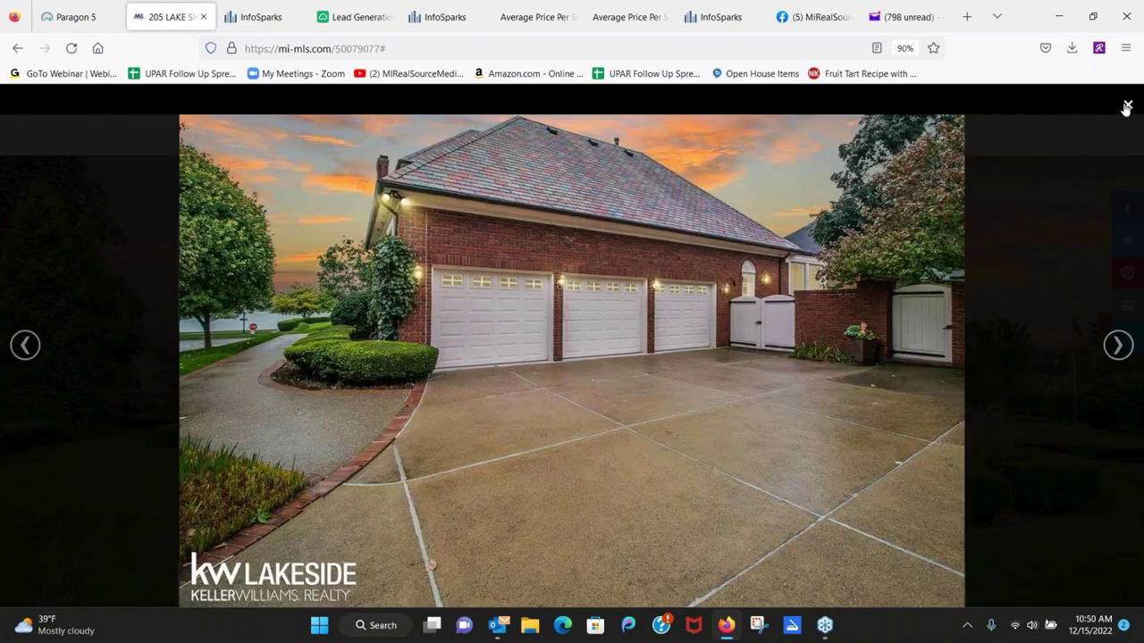
click(1127, 106)
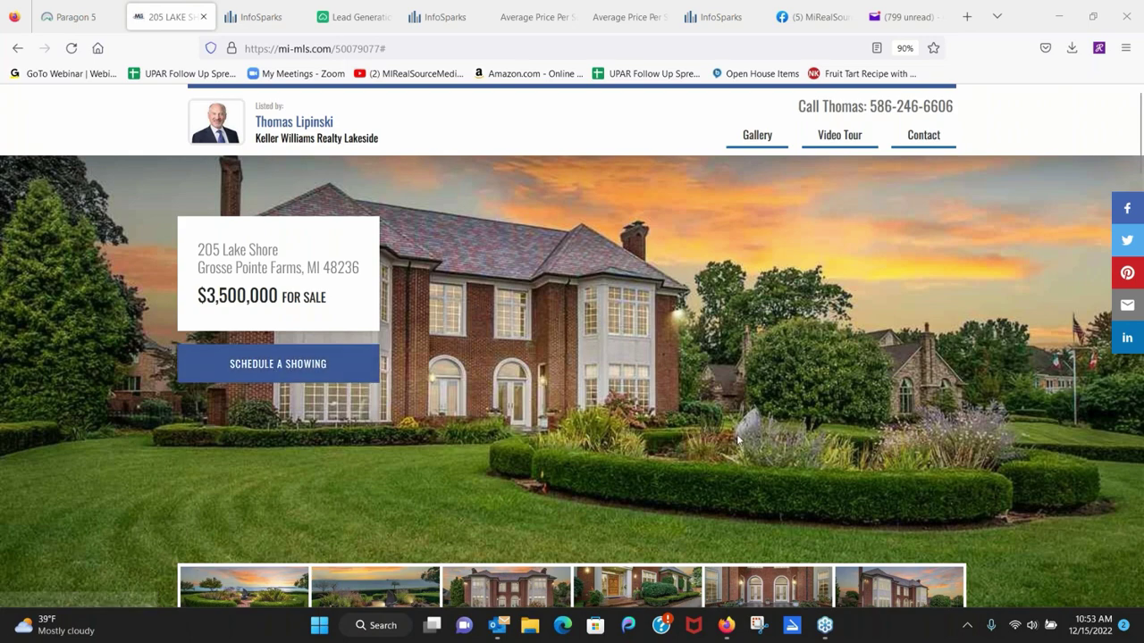
scroll(865, 337, down, 5)
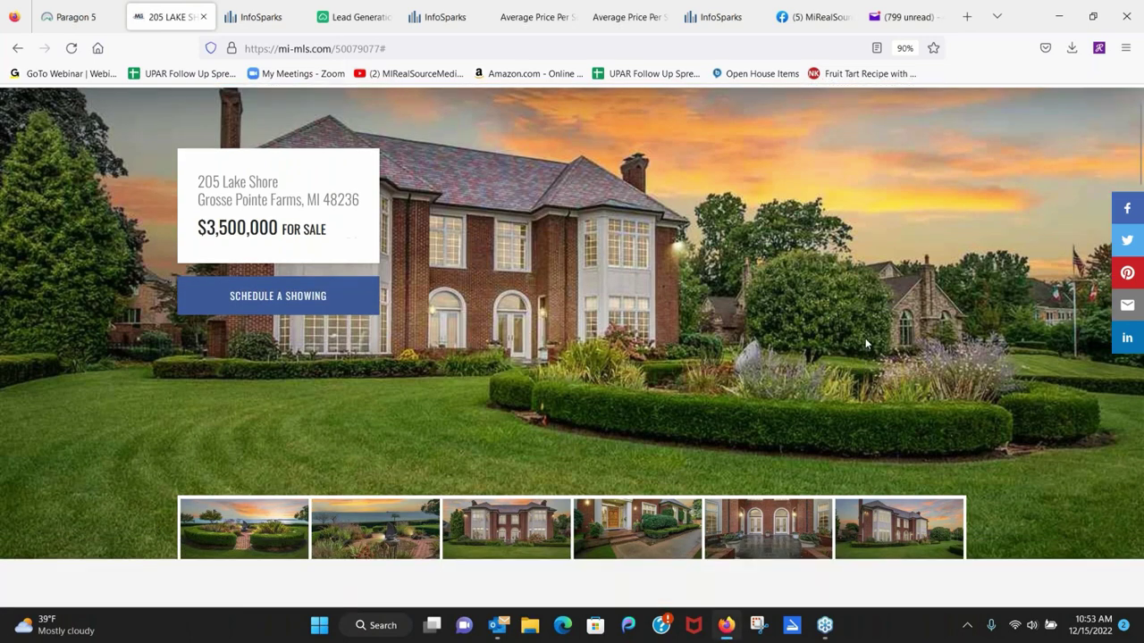
scroll(867, 206, down, 3)
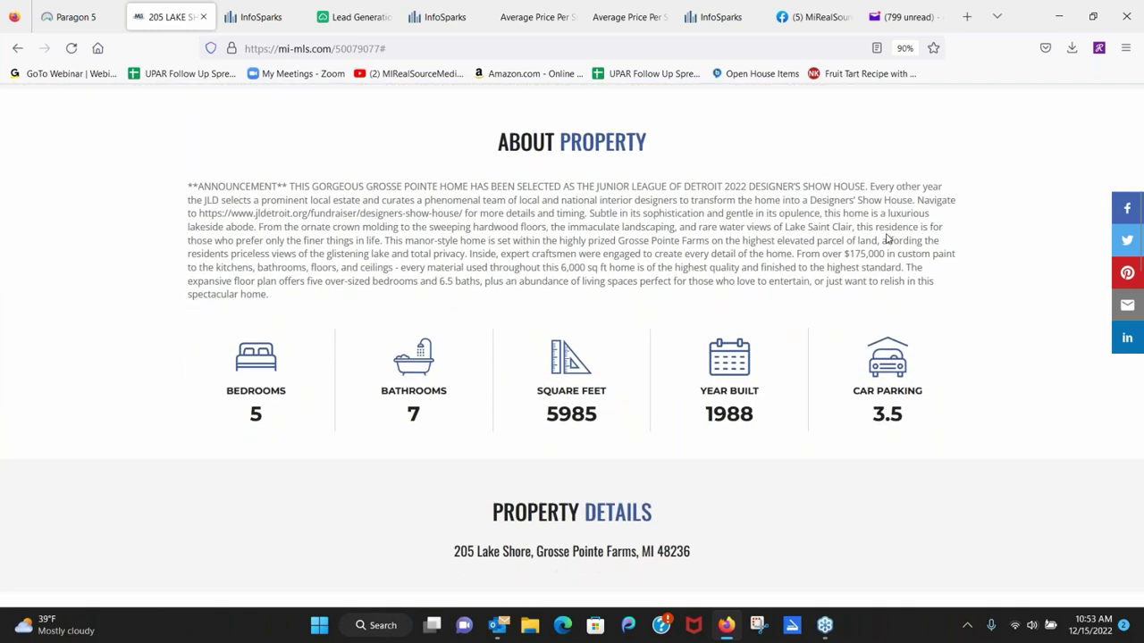
scroll(887, 239, down, 7)
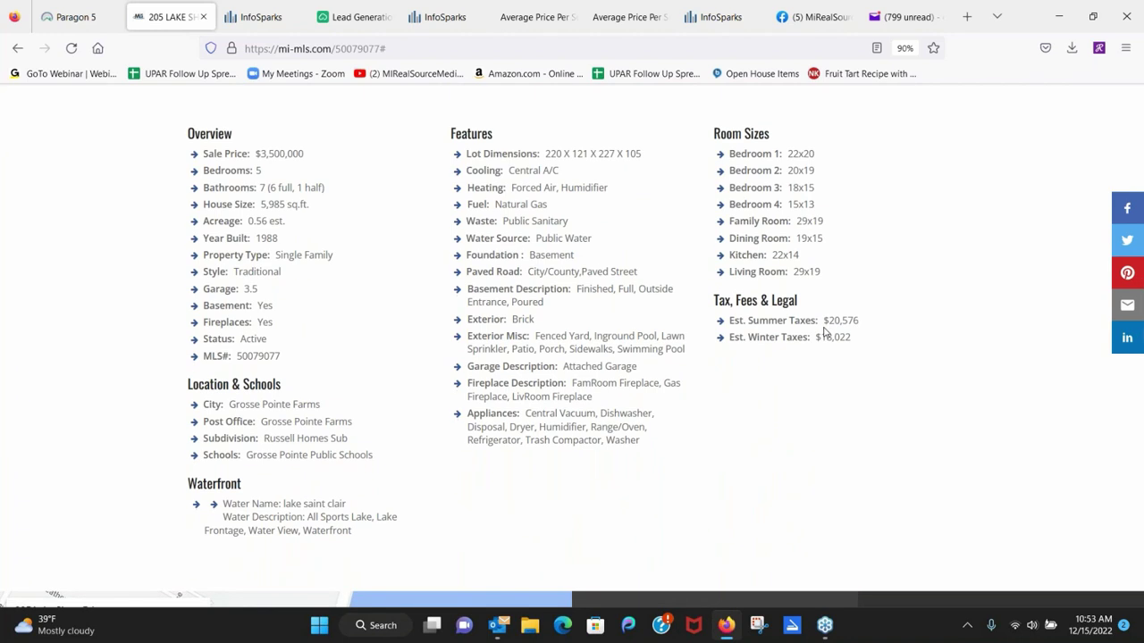
scroll(826, 333, down, 3)
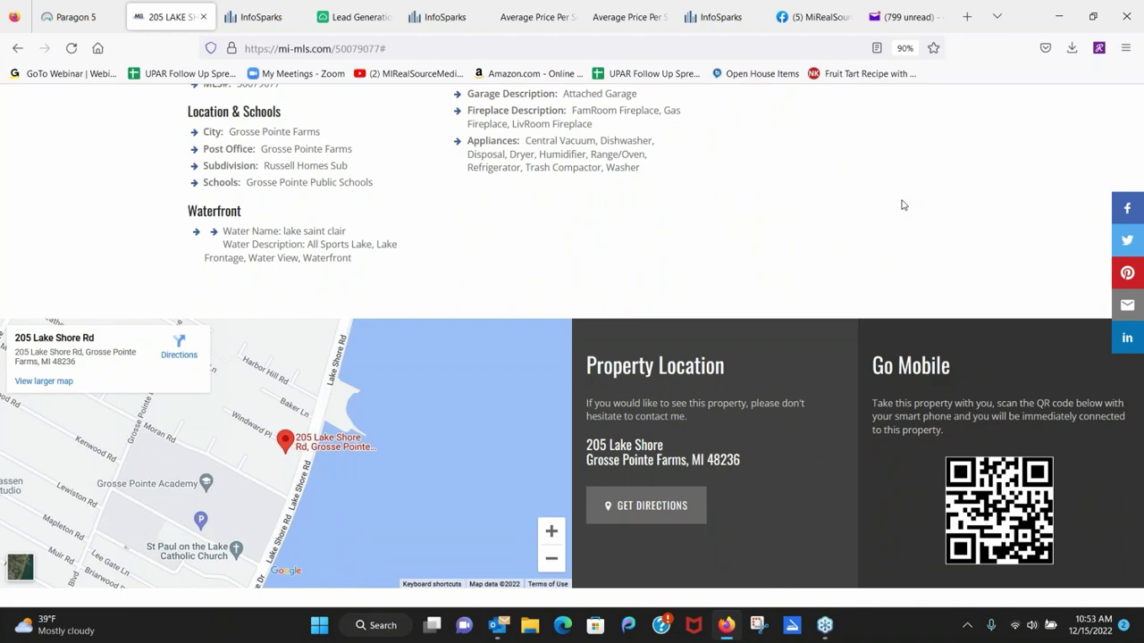
scroll(442, 399, down, 1)
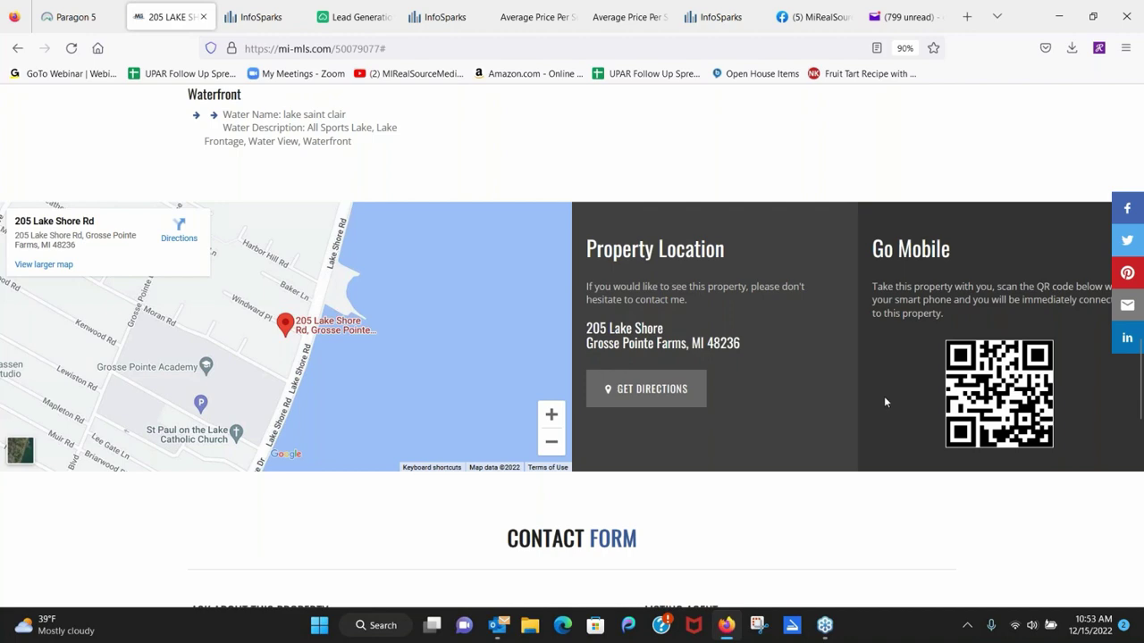
scroll(795, 443, down, 4)
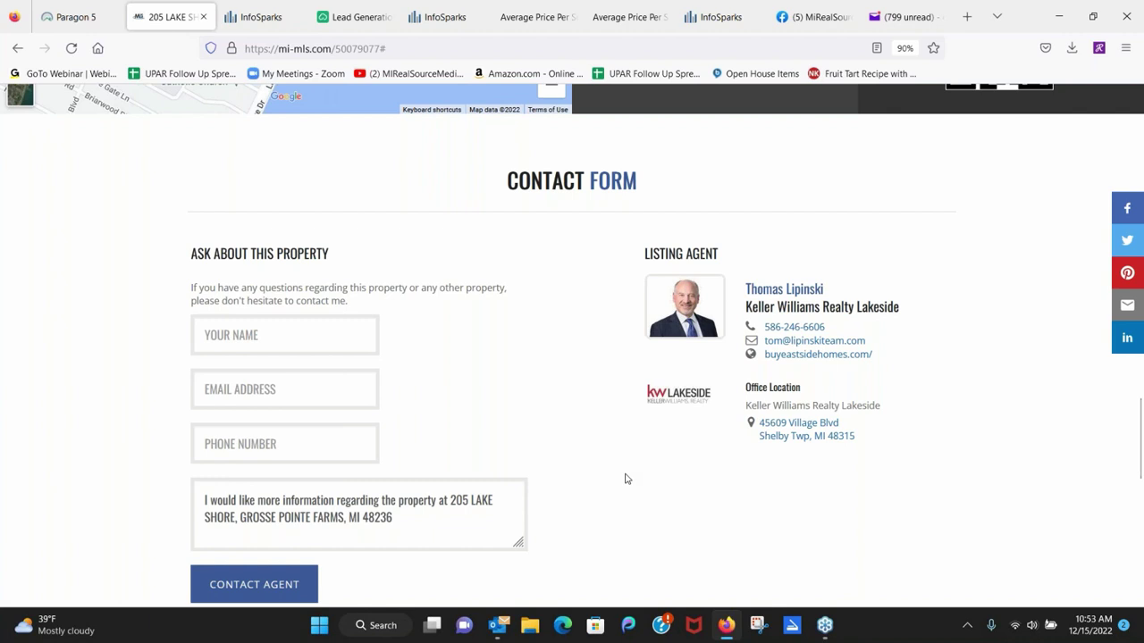
scroll(687, 455, down, 3)
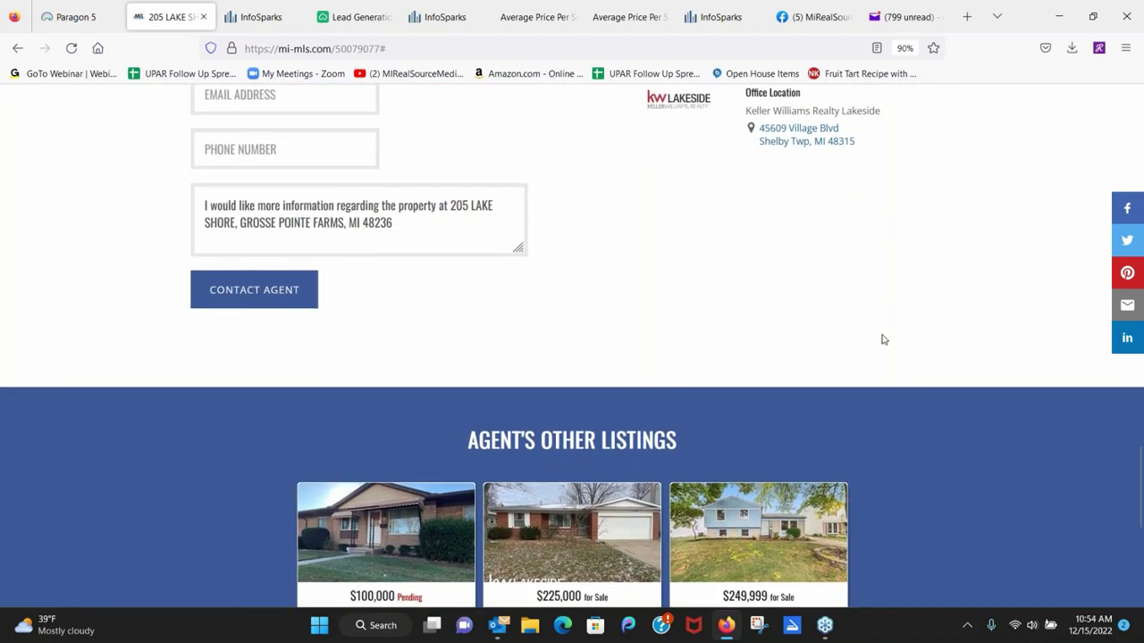
scroll(881, 336, down, 1)
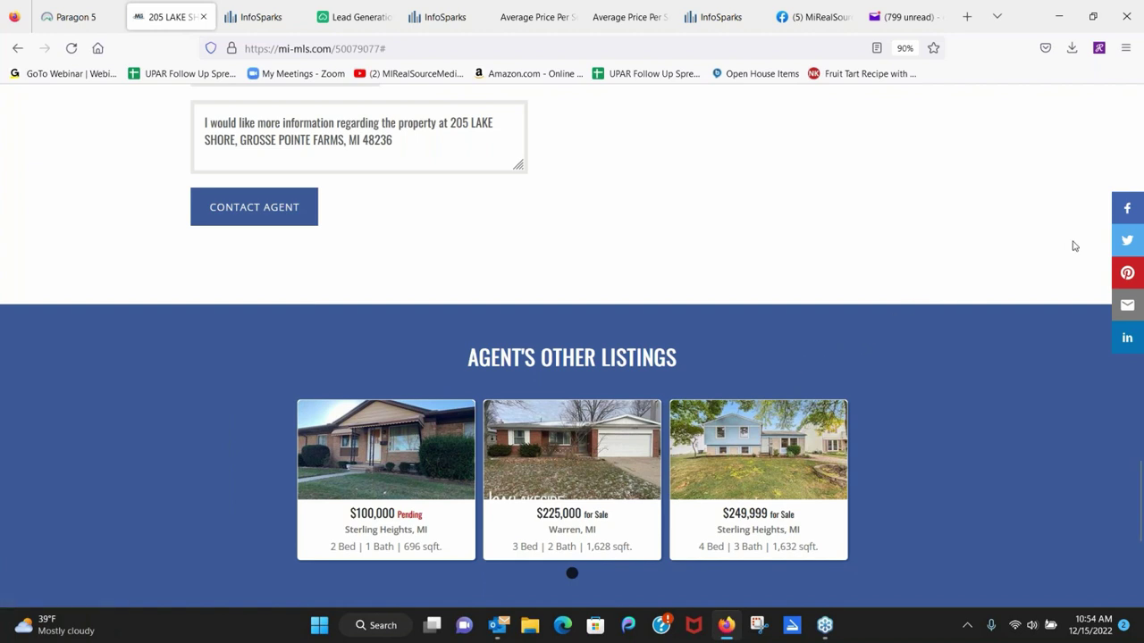
click(1133, 218)
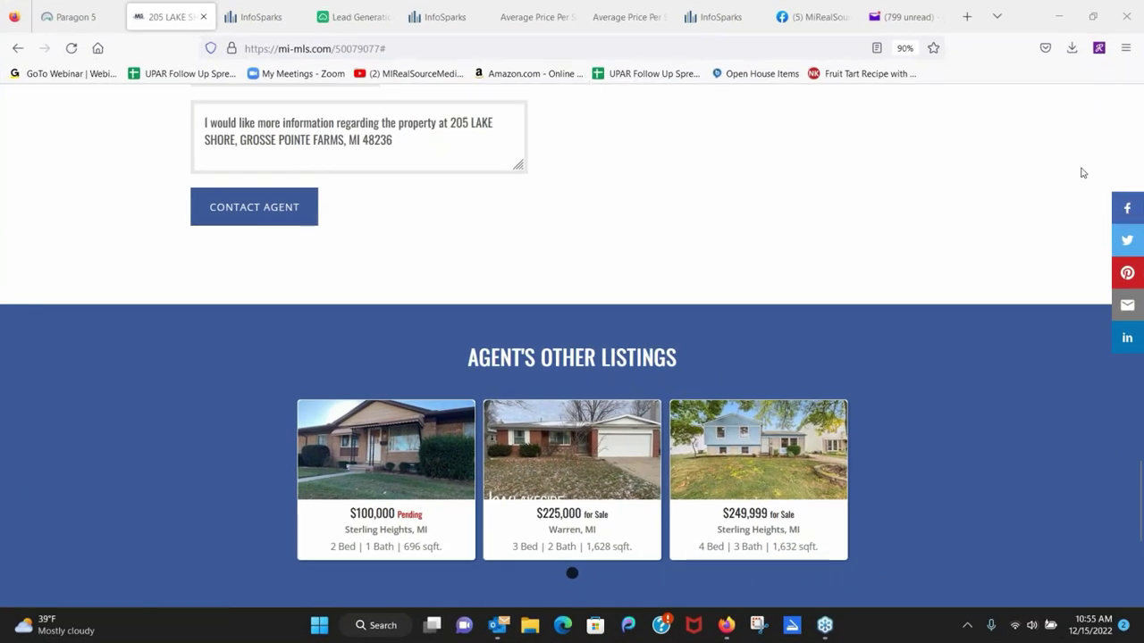
scroll(738, 348, up, 15)
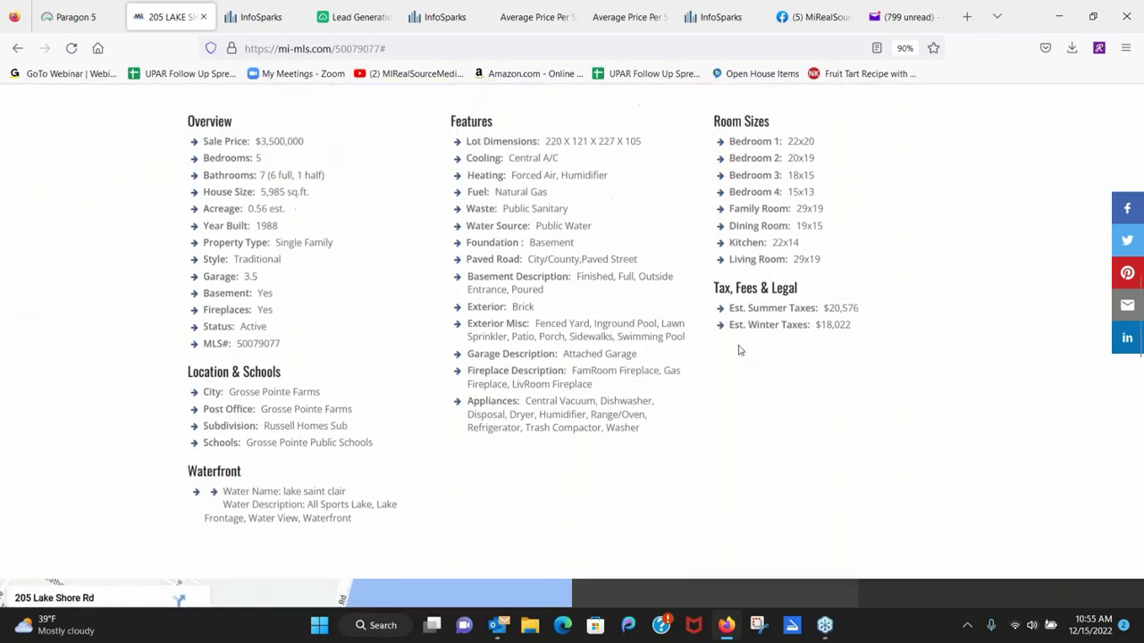
scroll(738, 350, up, 15)
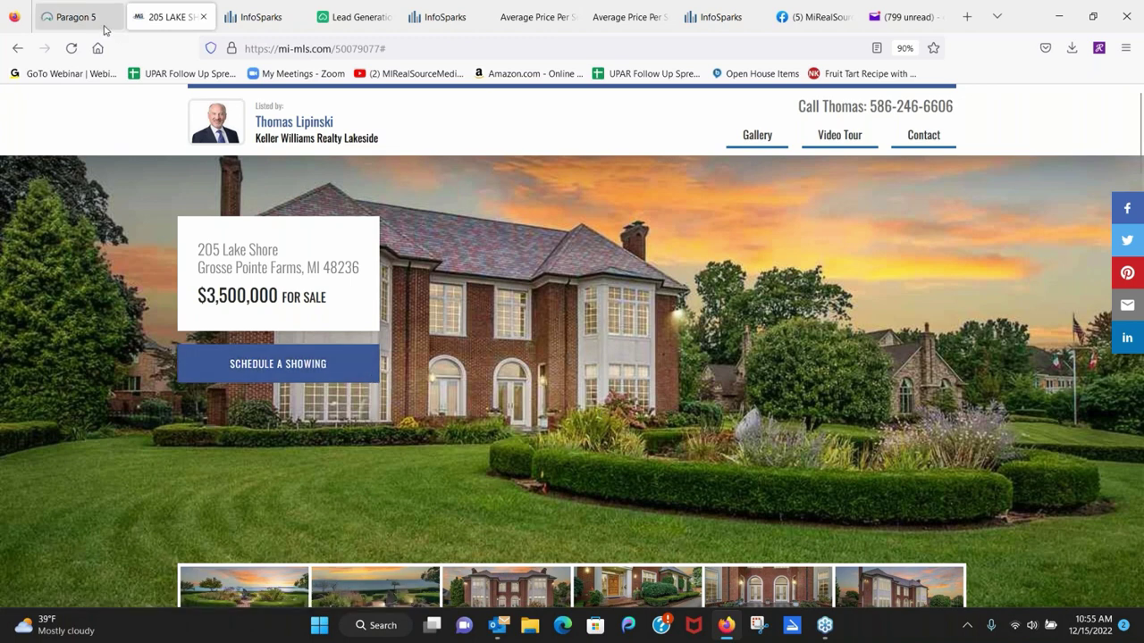
Return to the Paragon 5 listing record, check the Resources menu, and open the user account options.
click(80, 17)
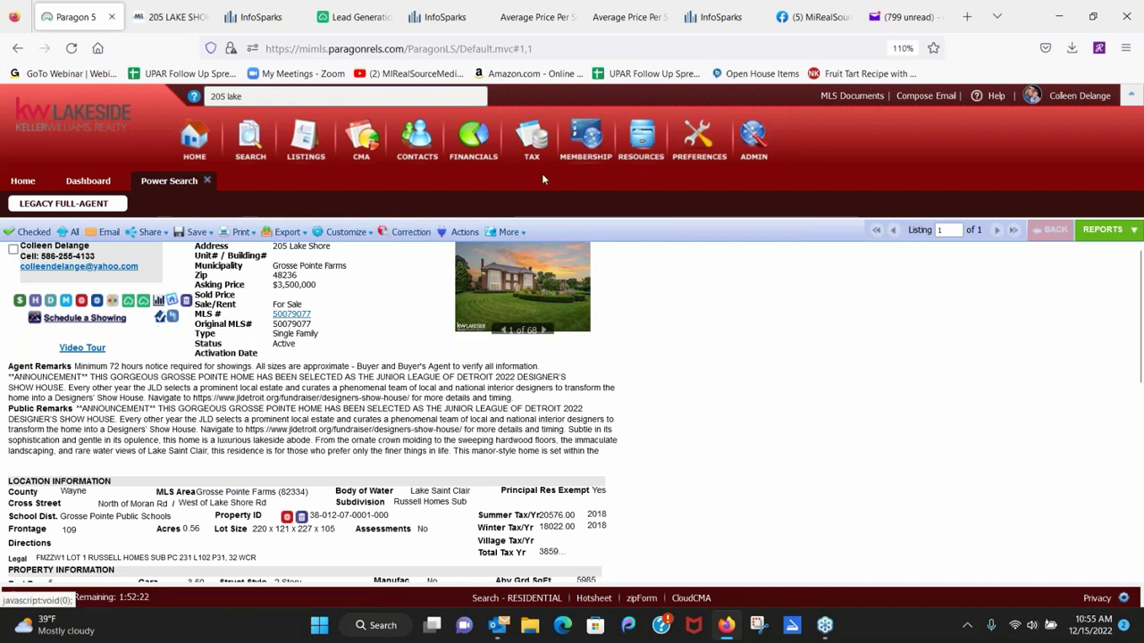
click(632, 154)
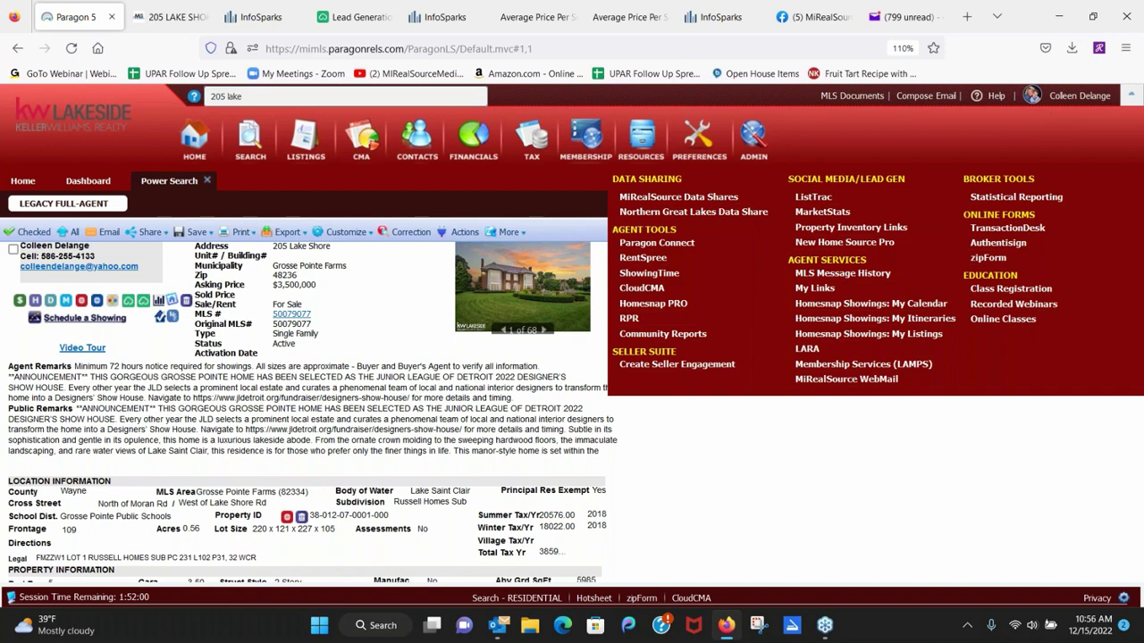
click(1068, 96)
Search for the listing agent by name, select them, and assume their identity, confirming with OK.
click(934, 172)
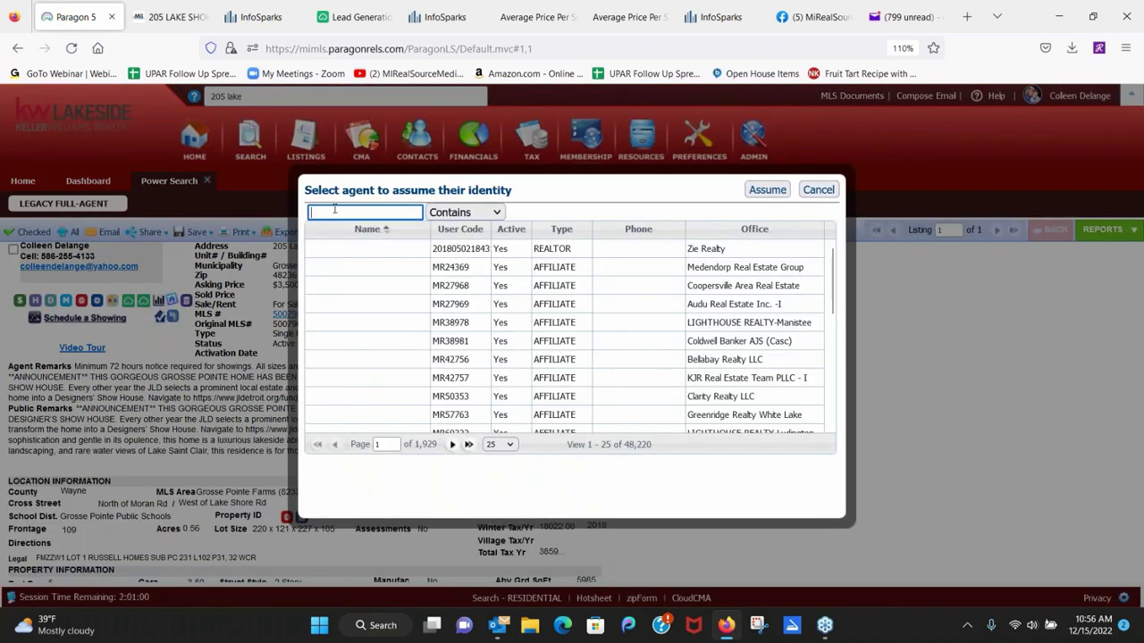
text(tom)
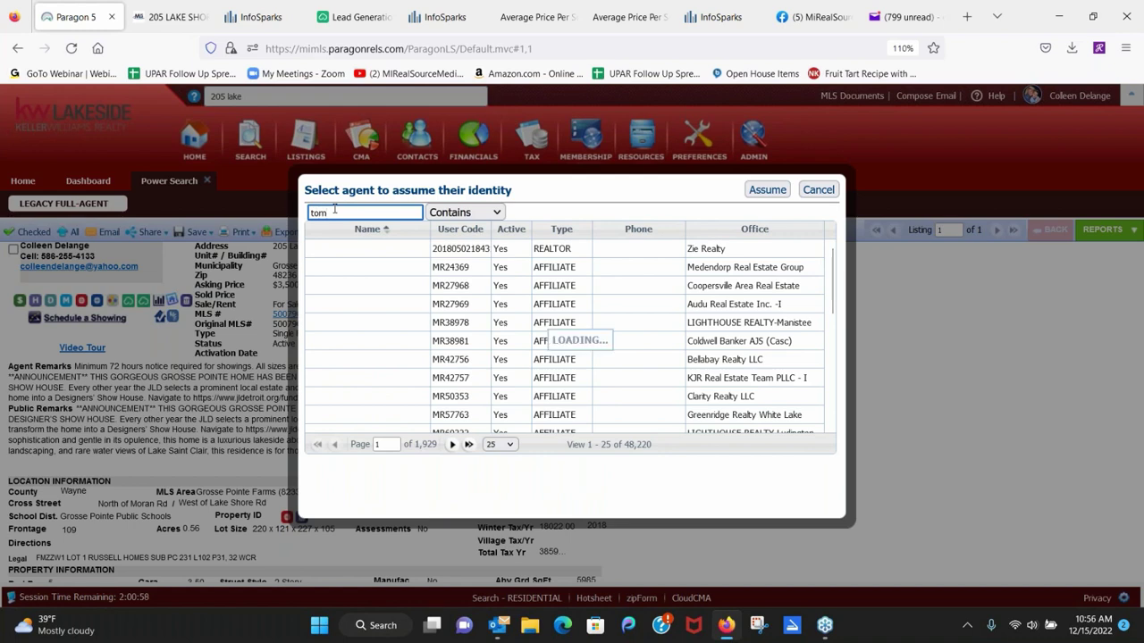
text( l)
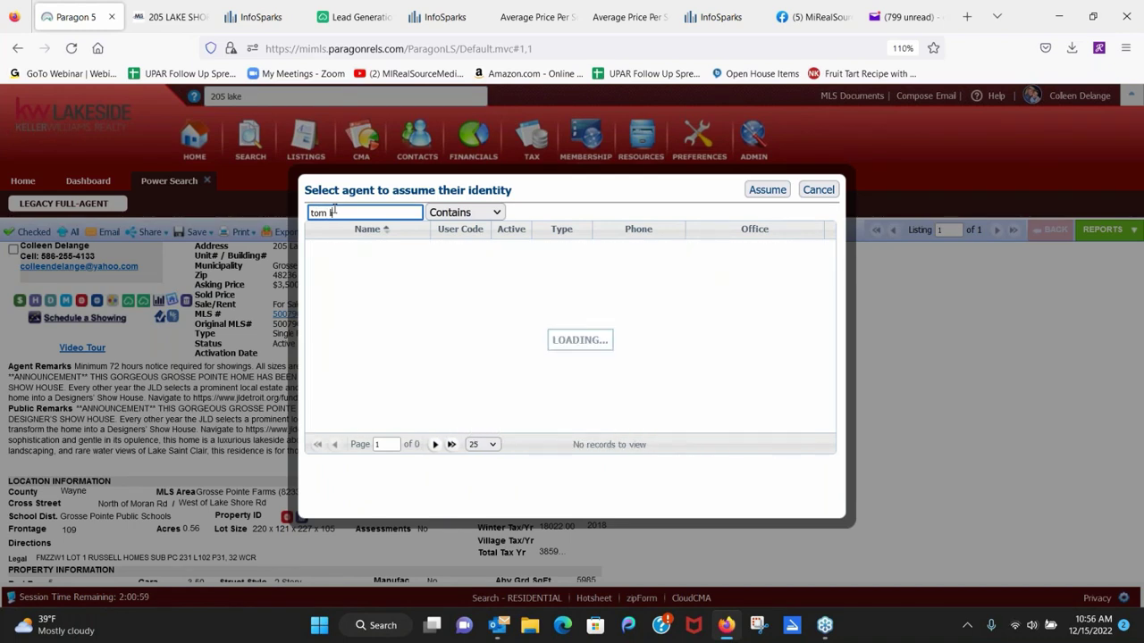
text(o)
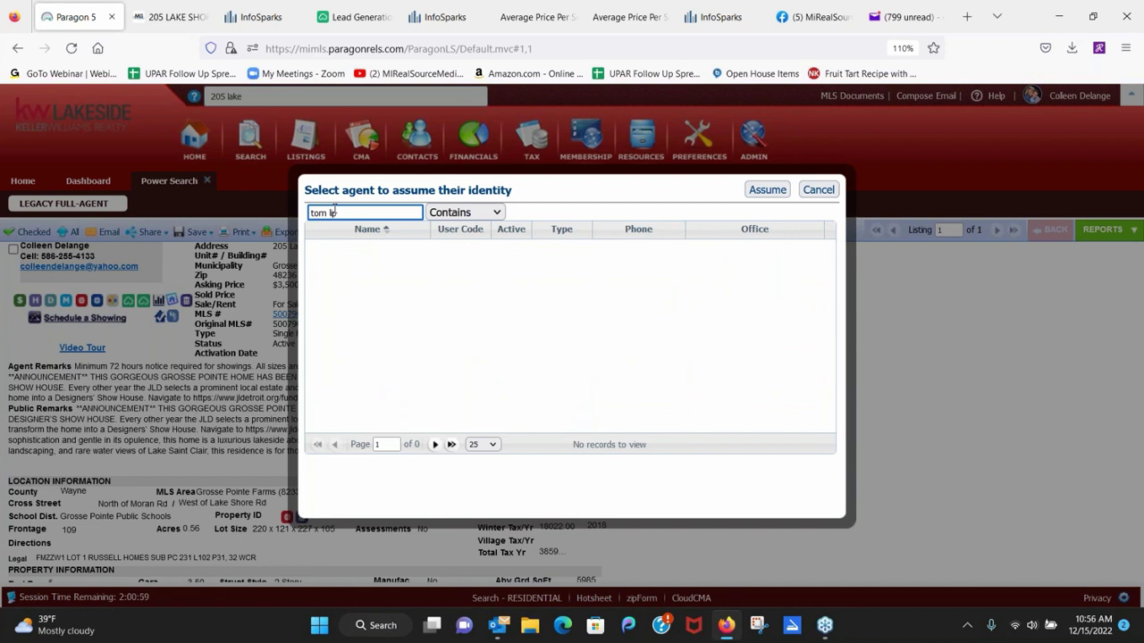
key(BackSpace)
key(BackSpace)
key(BackSpace)
key(BackSpace)
key(BackSpace)
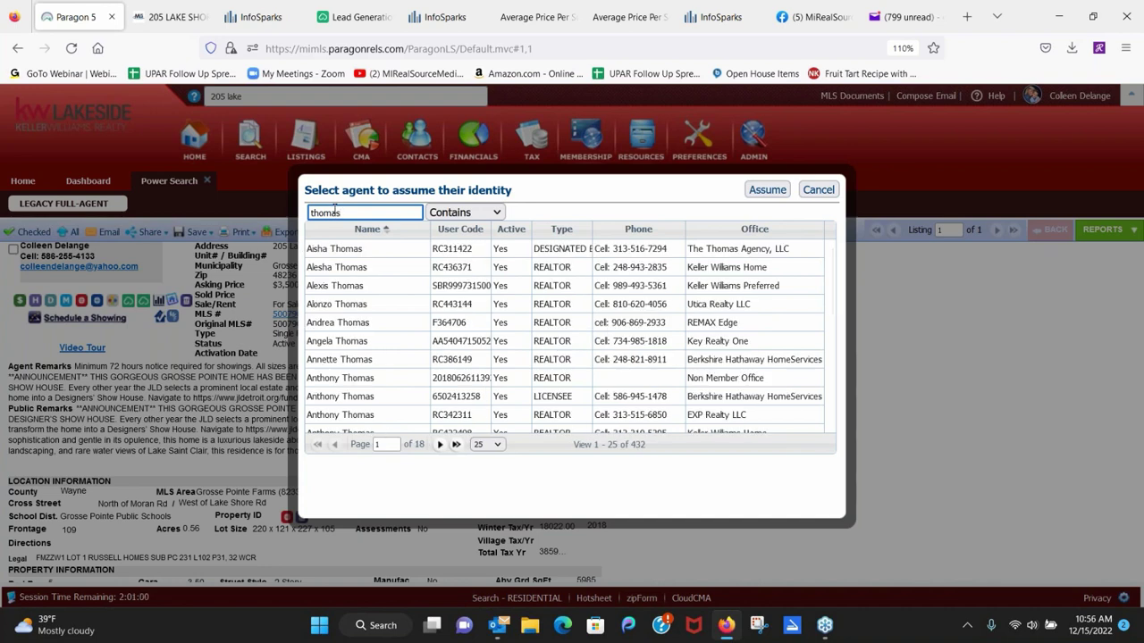
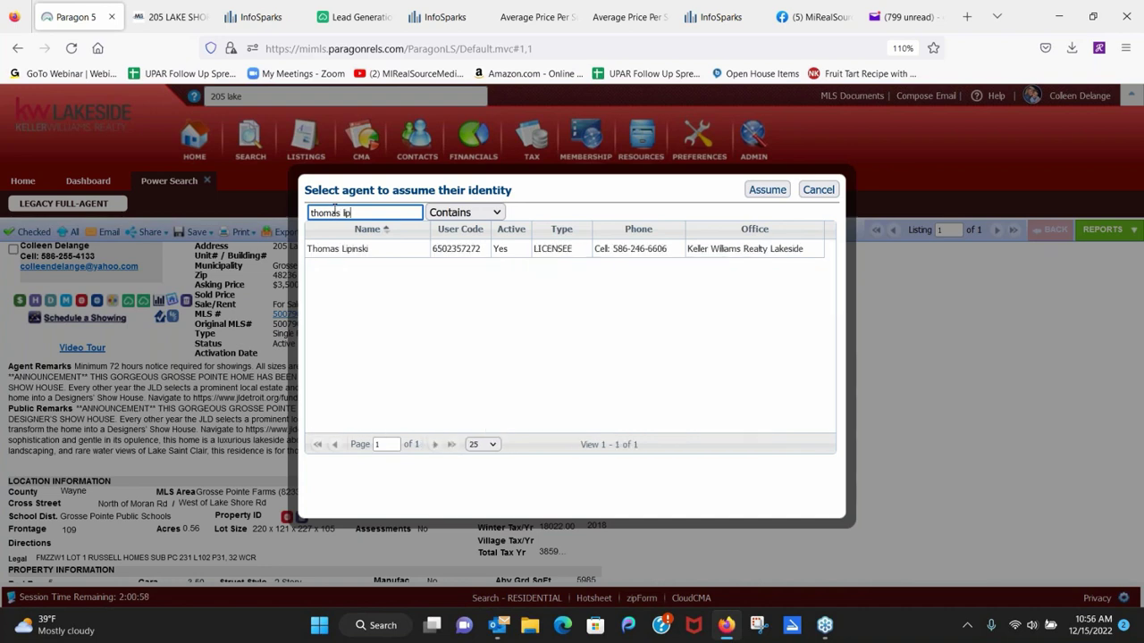
click(338, 255)
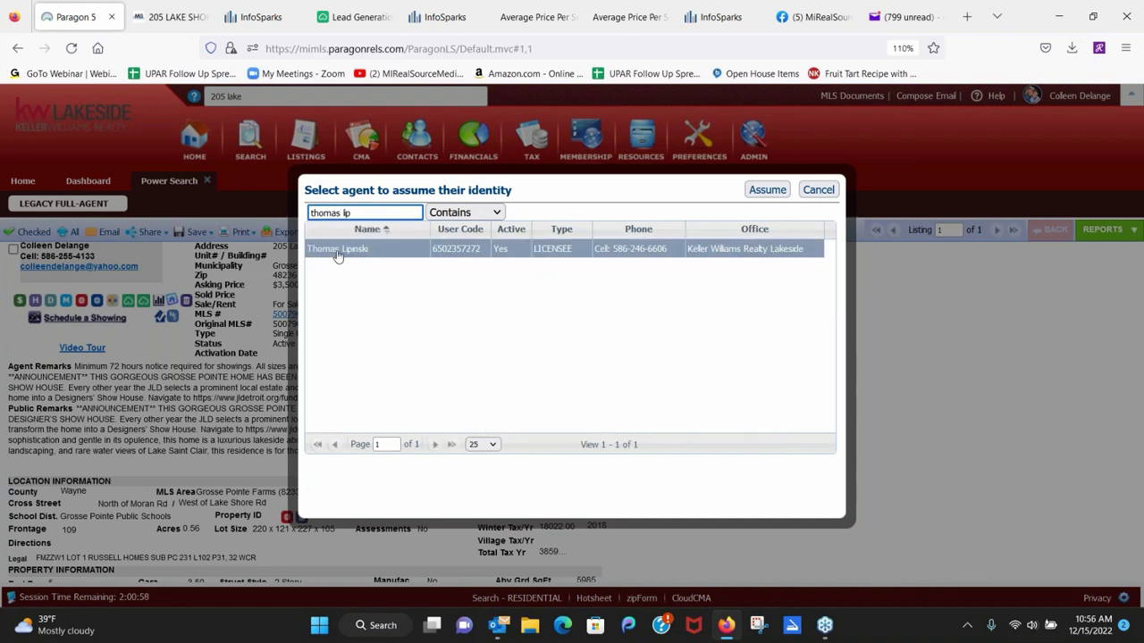
click(772, 190)
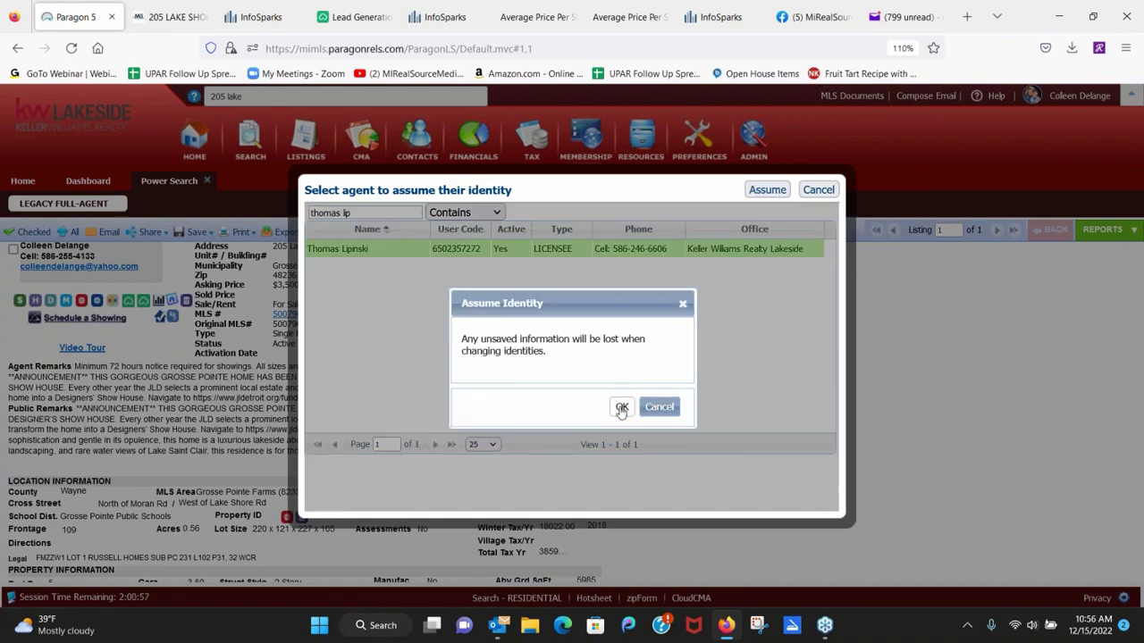
click(618, 406)
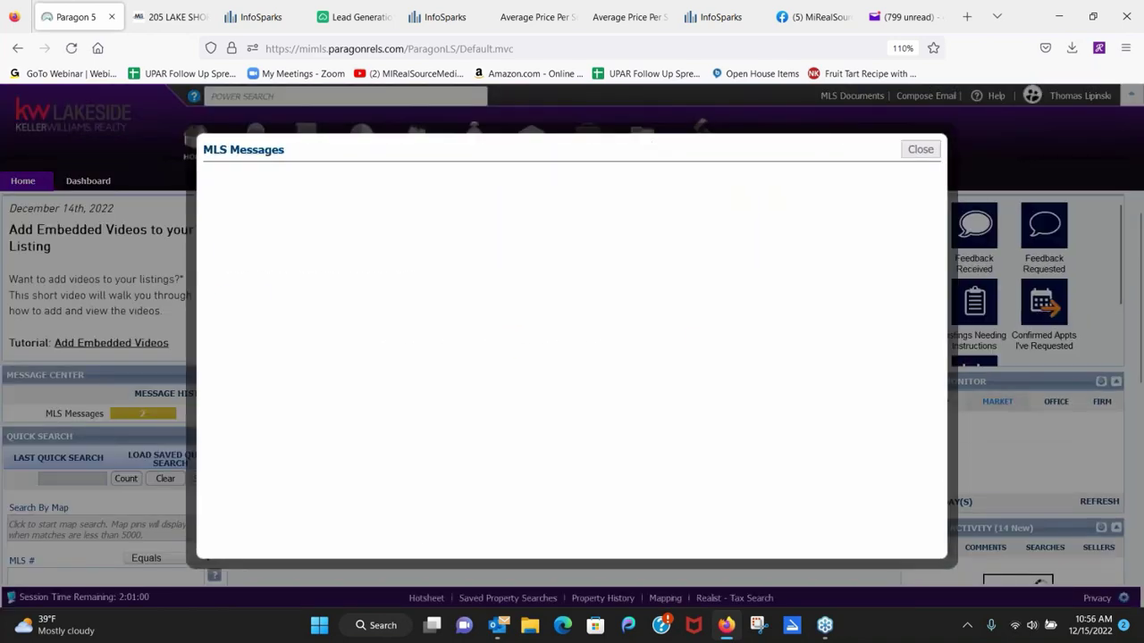
Dismiss MLS Messages and open Resources > Property Inventory Links listing the agent's four homes.
click(924, 149)
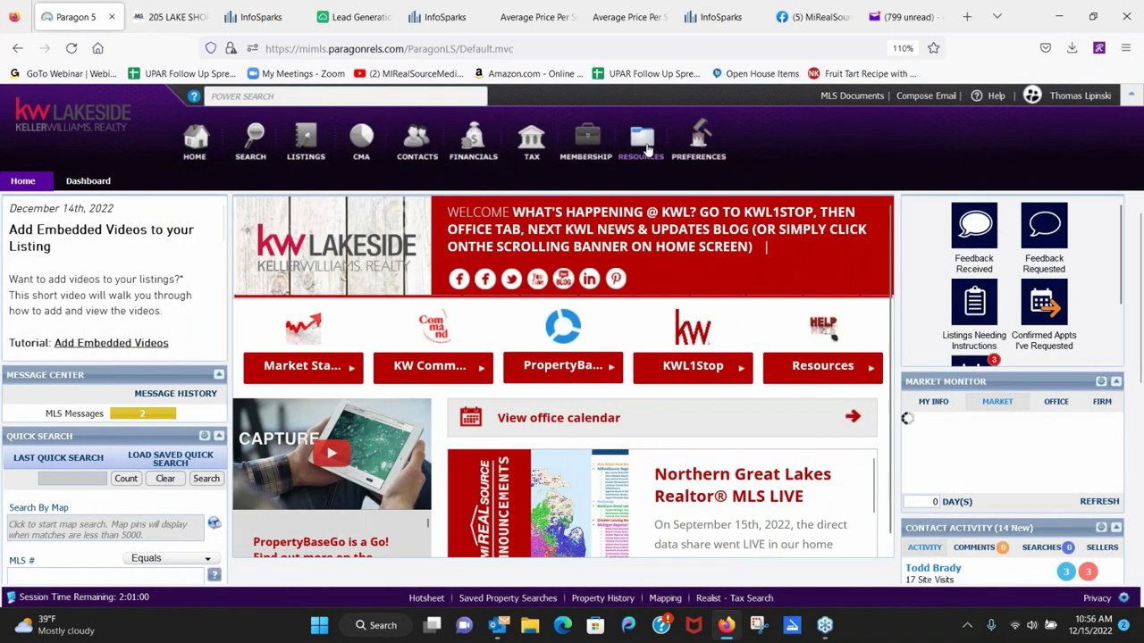
mouse_move(647, 149)
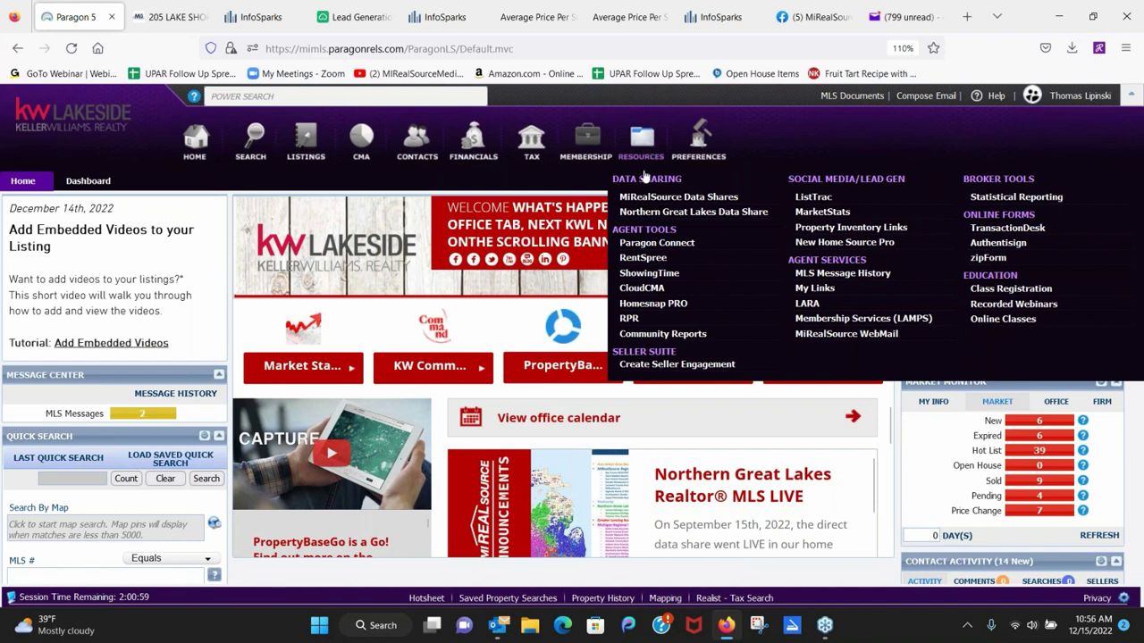
click(809, 227)
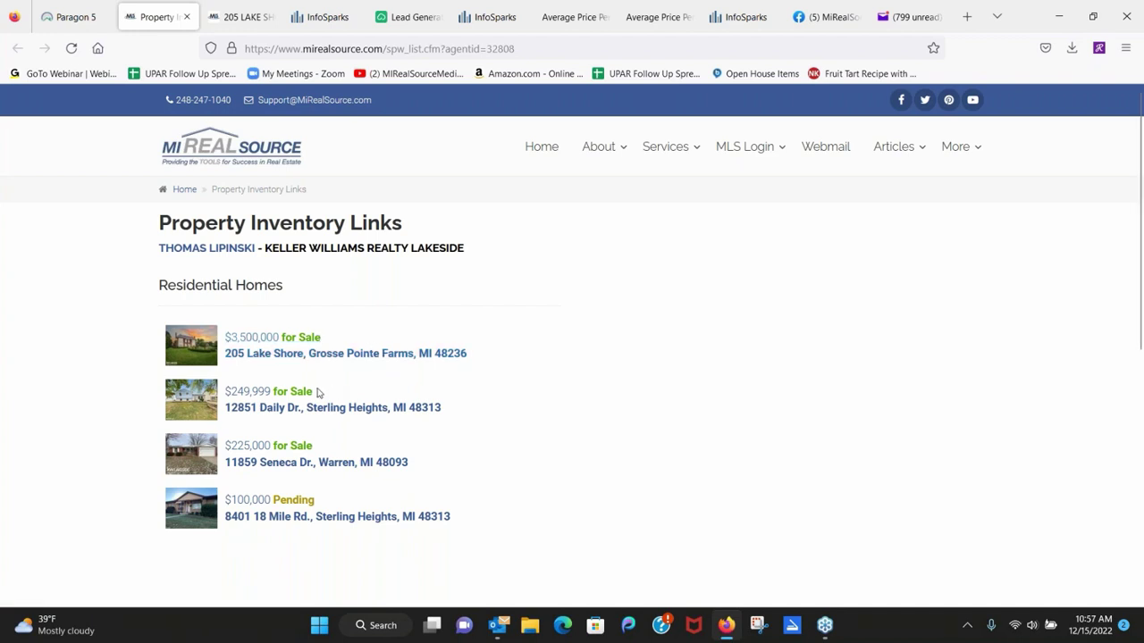
click(262, 399)
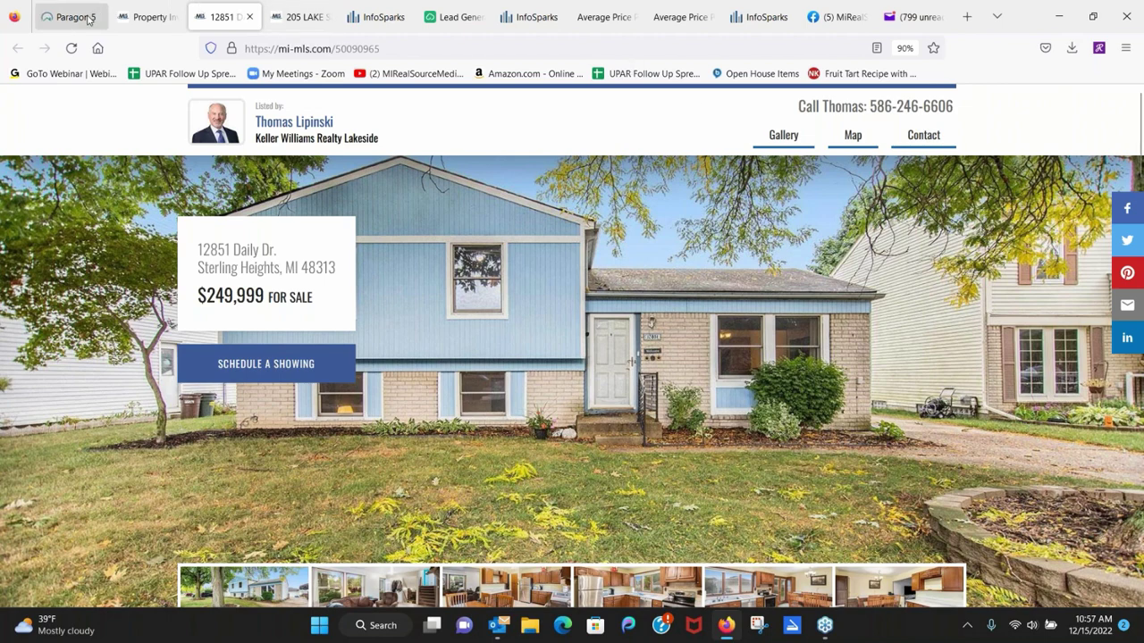
Back in Paragon 5, assume another agent's identity, confirm with OK, and close Board Messages.
click(76, 17)
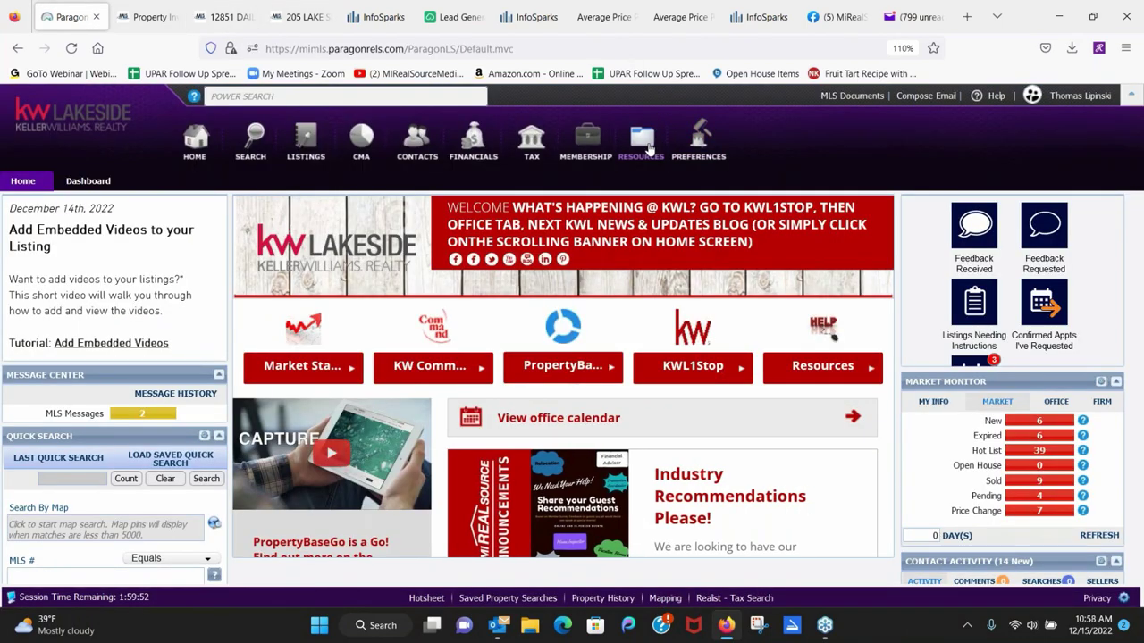
mouse_move(651, 148)
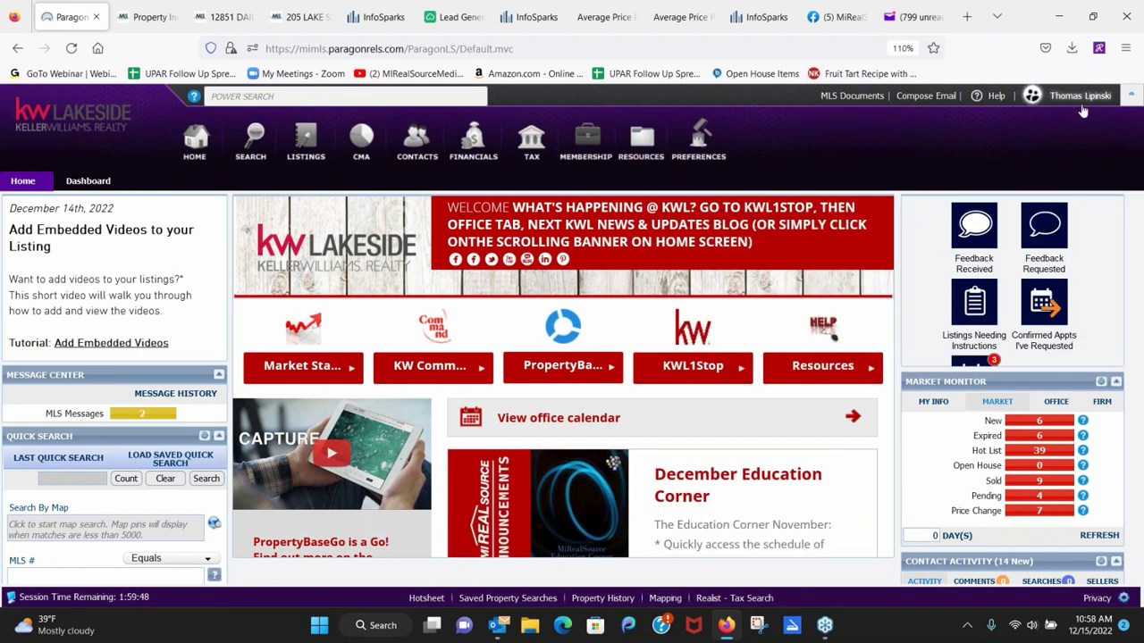
mouse_move(1079, 98)
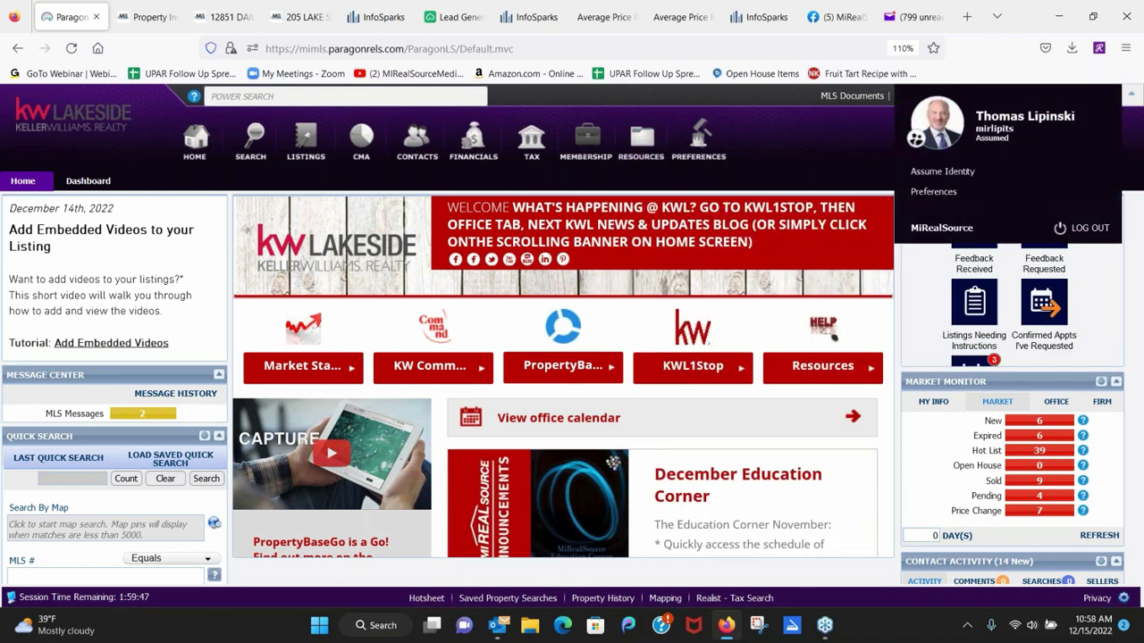
click(941, 170)
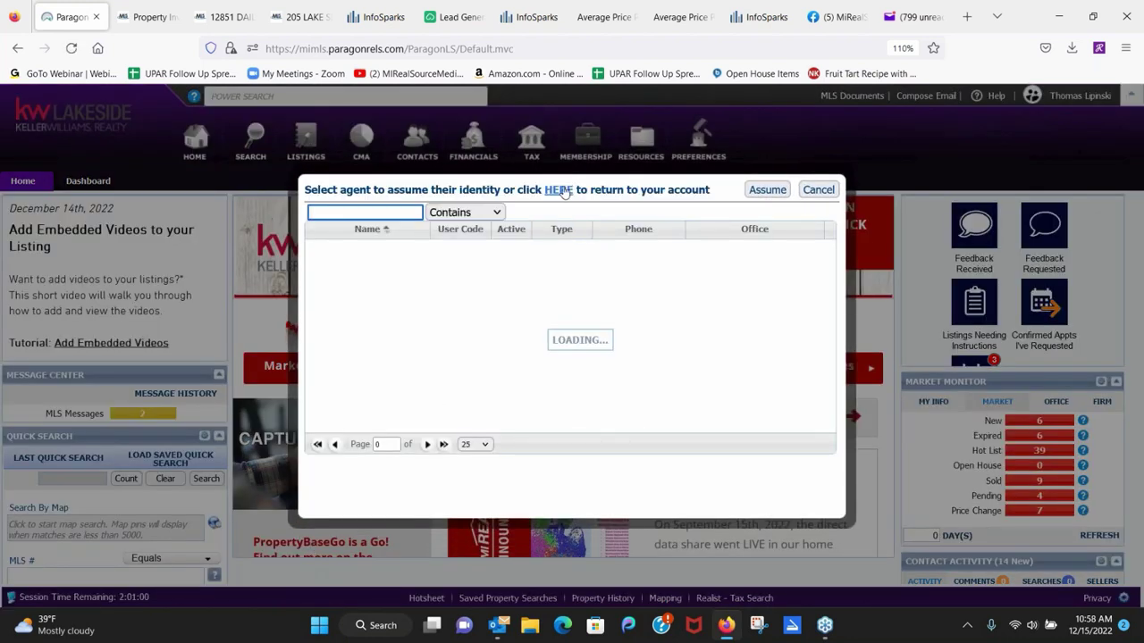
click(559, 190)
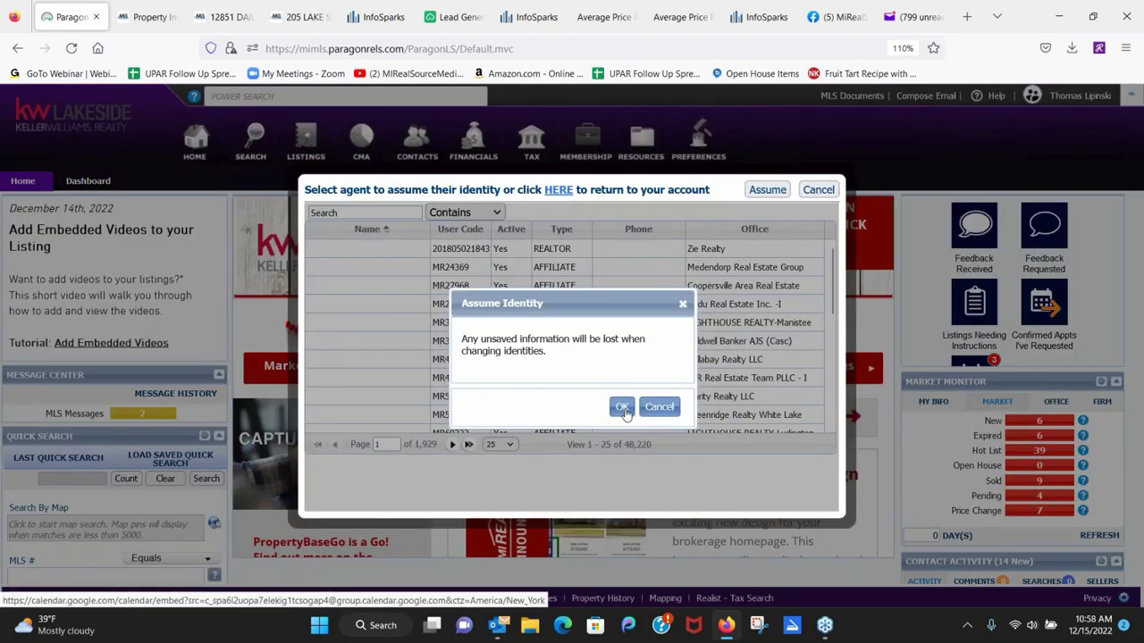
click(621, 406)
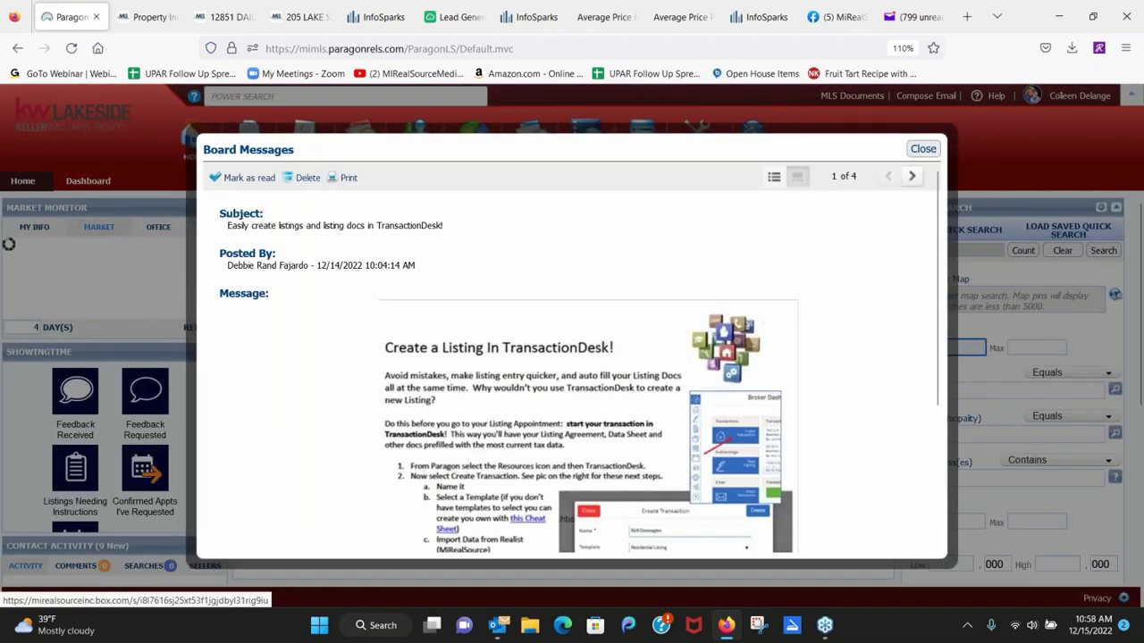
click(923, 149)
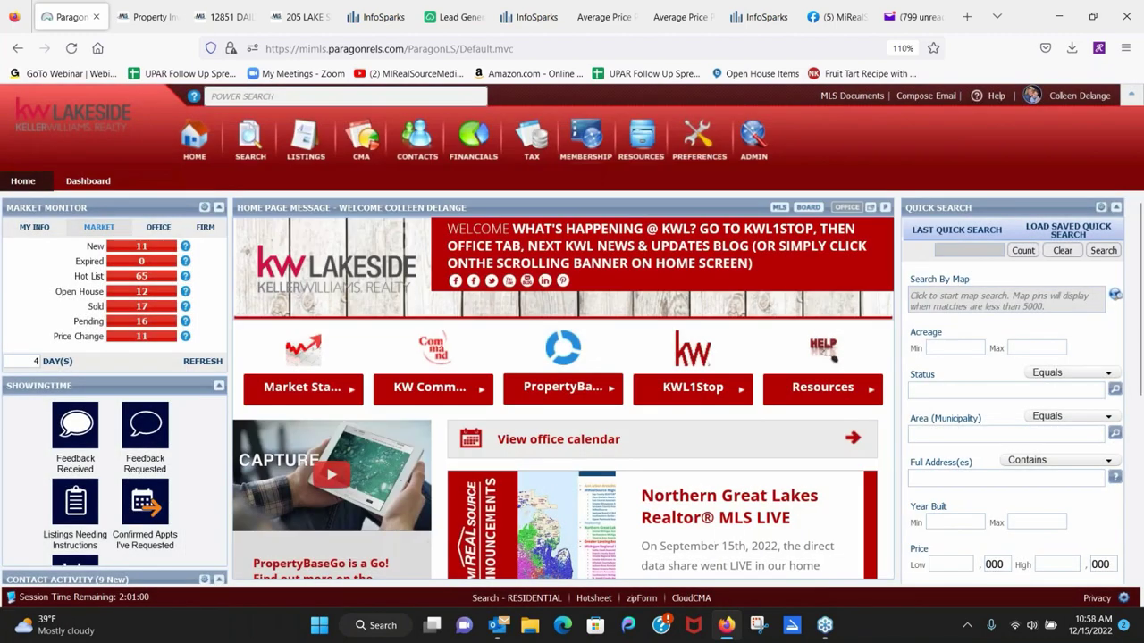
click(762, 20)
Switch Facebook from MiRealSource to the agent's real-estate business Page and return to its Home feed.
click(827, 18)
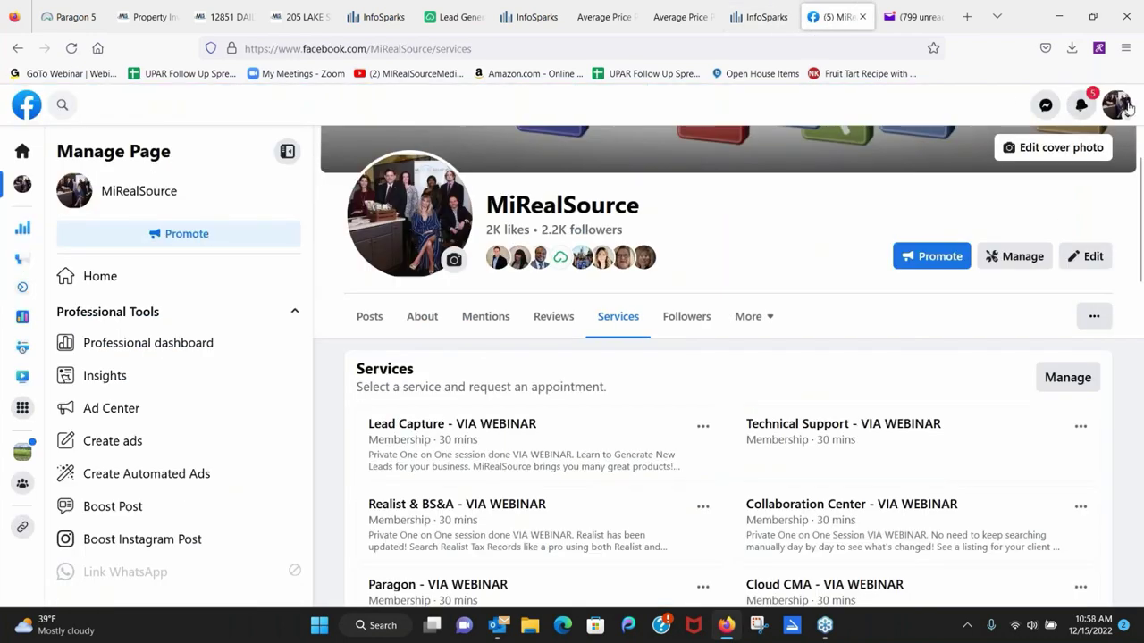
click(1116, 106)
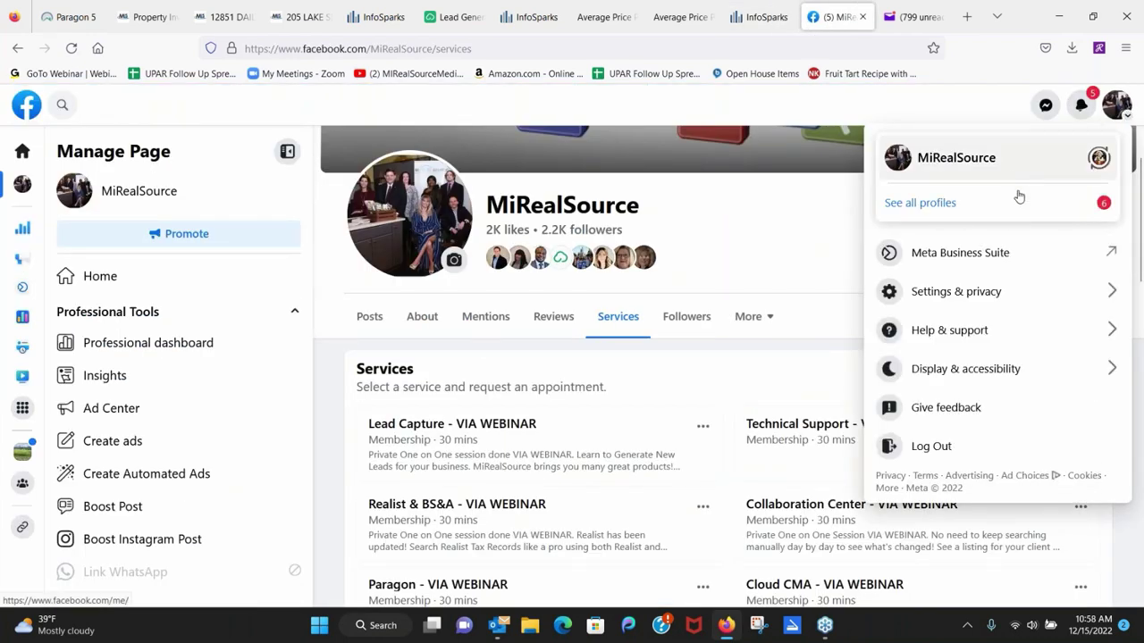
click(924, 204)
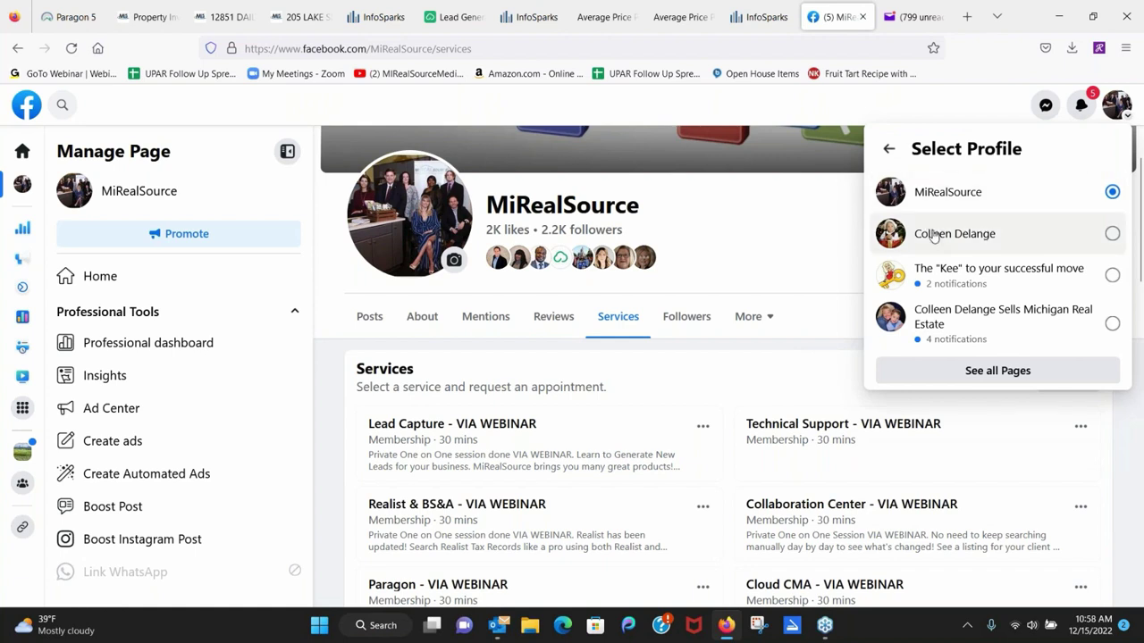
click(938, 327)
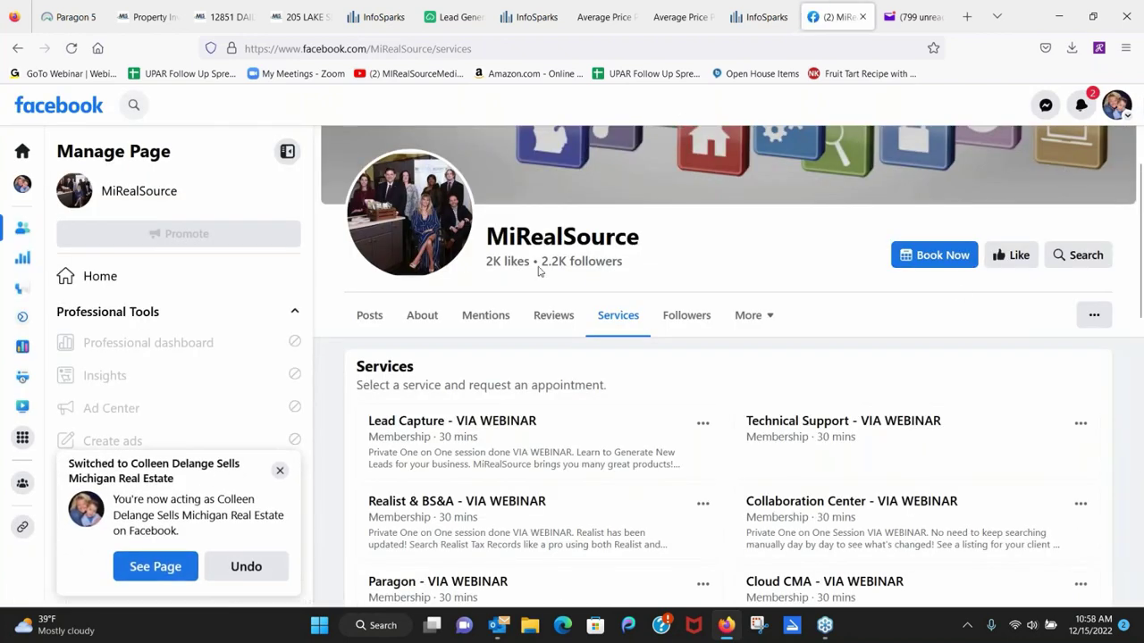
click(19, 151)
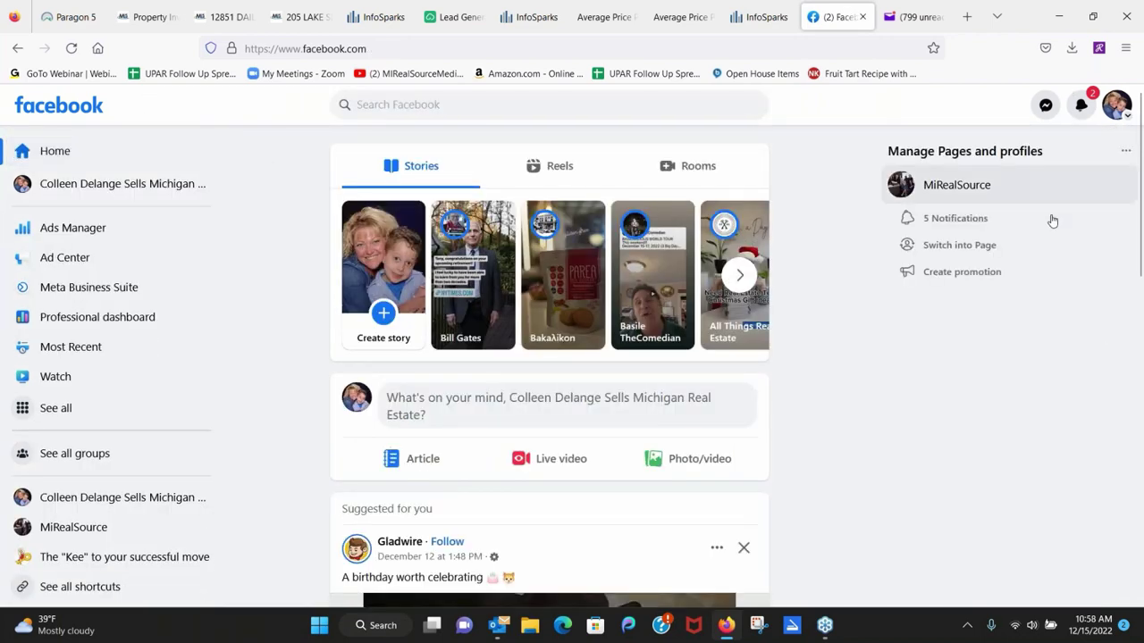
click(1118, 107)
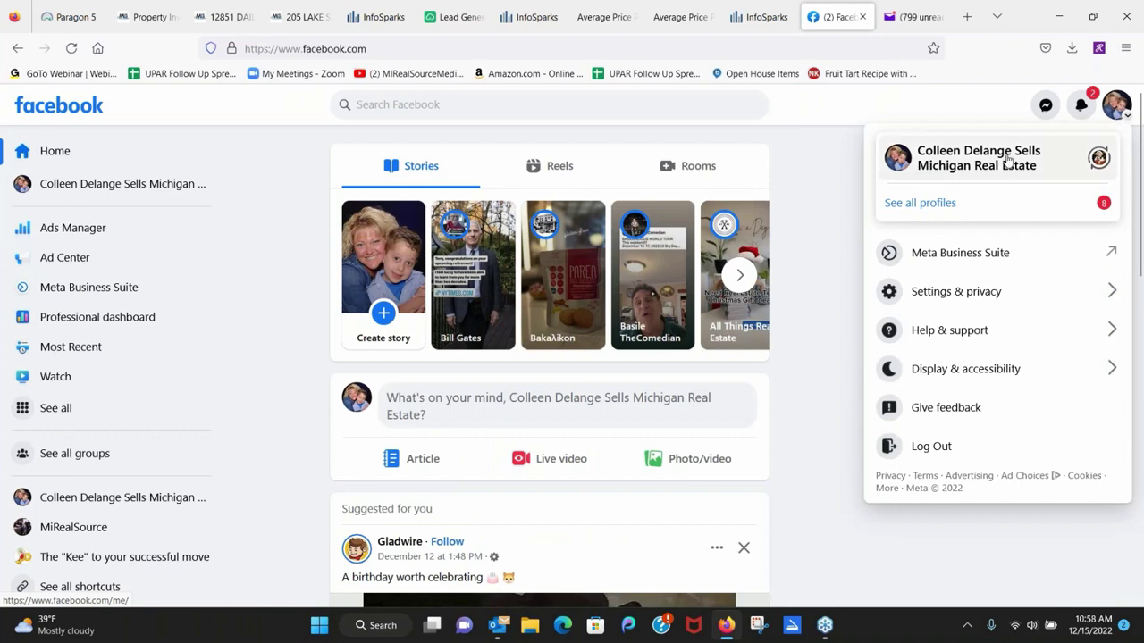
click(941, 166)
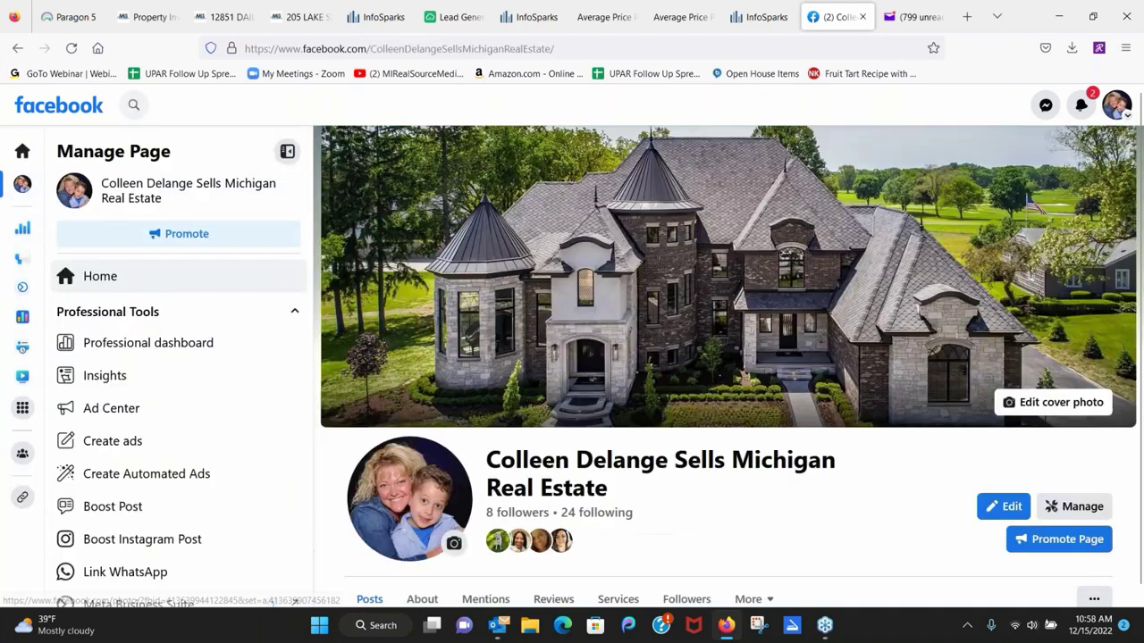
scroll(791, 357, down, 7)
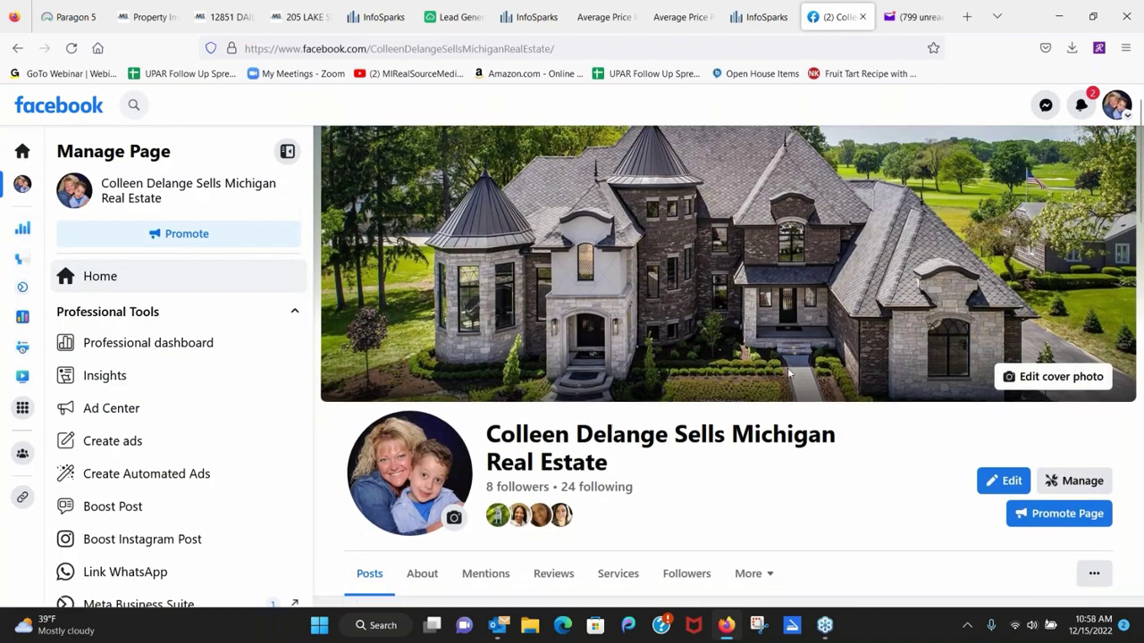
scroll(885, 327, down, 15)
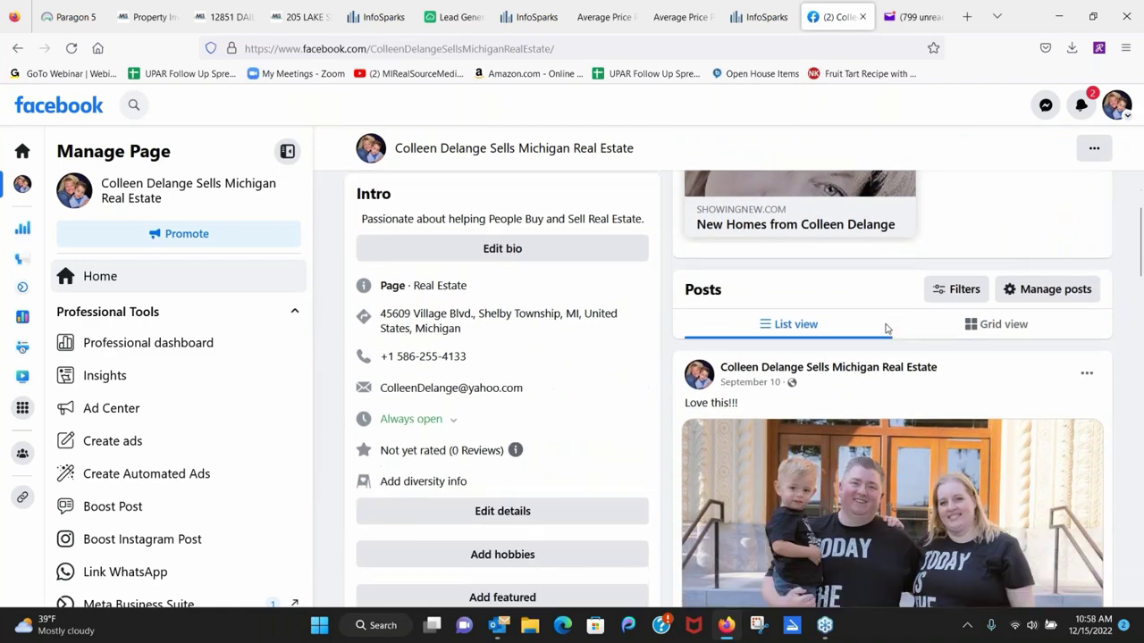
scroll(766, 378, down, 8)
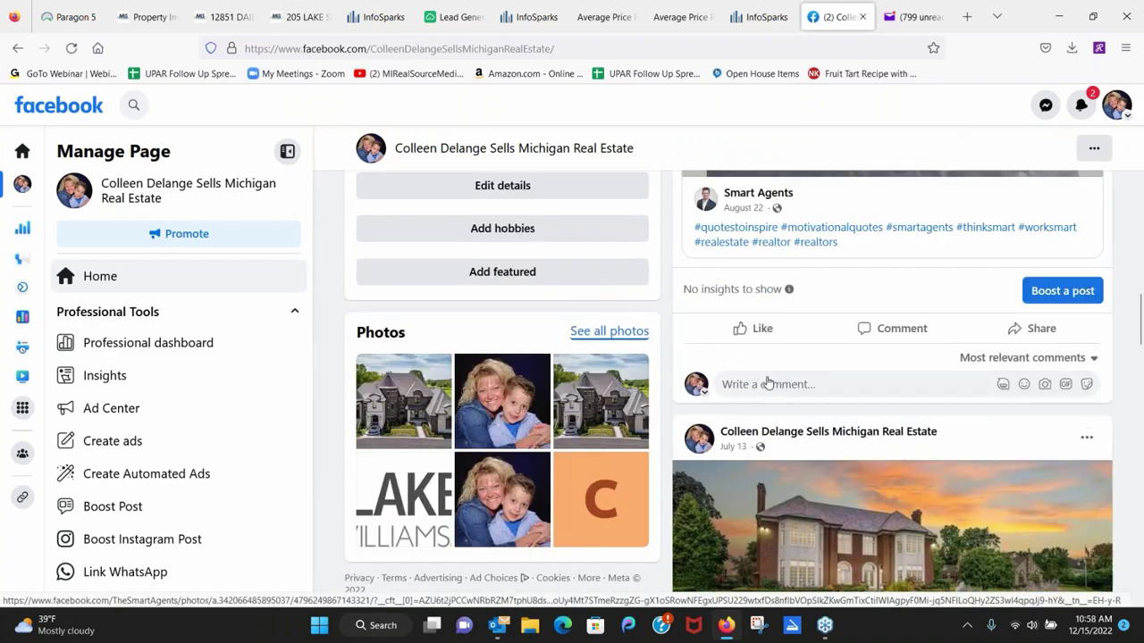
scroll(856, 490, up, 1)
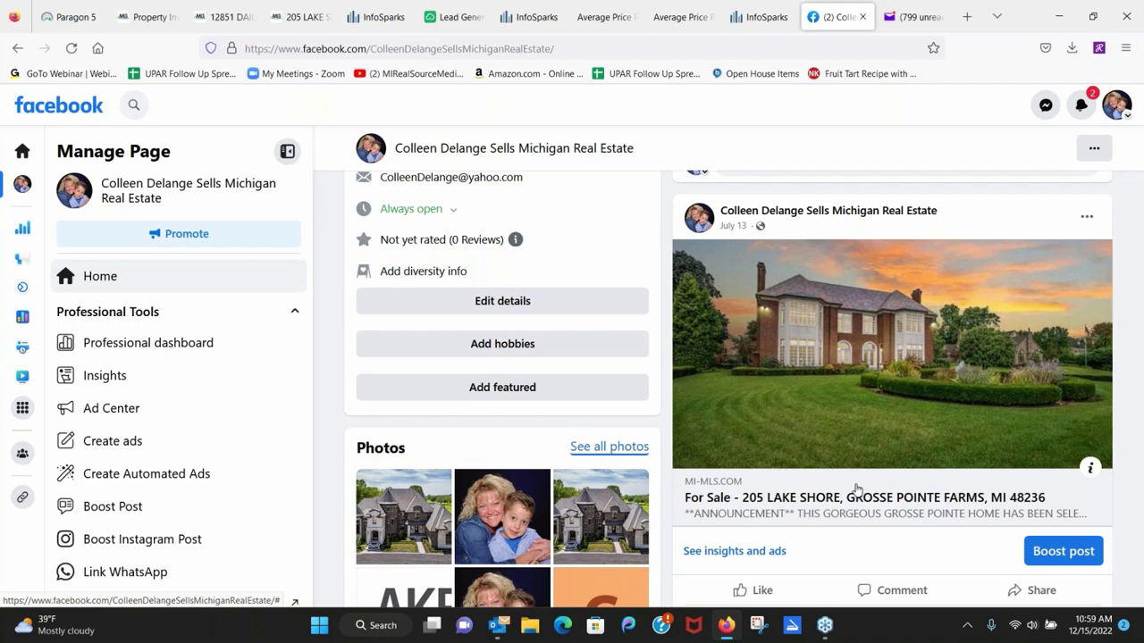
scroll(855, 488, down, 4)
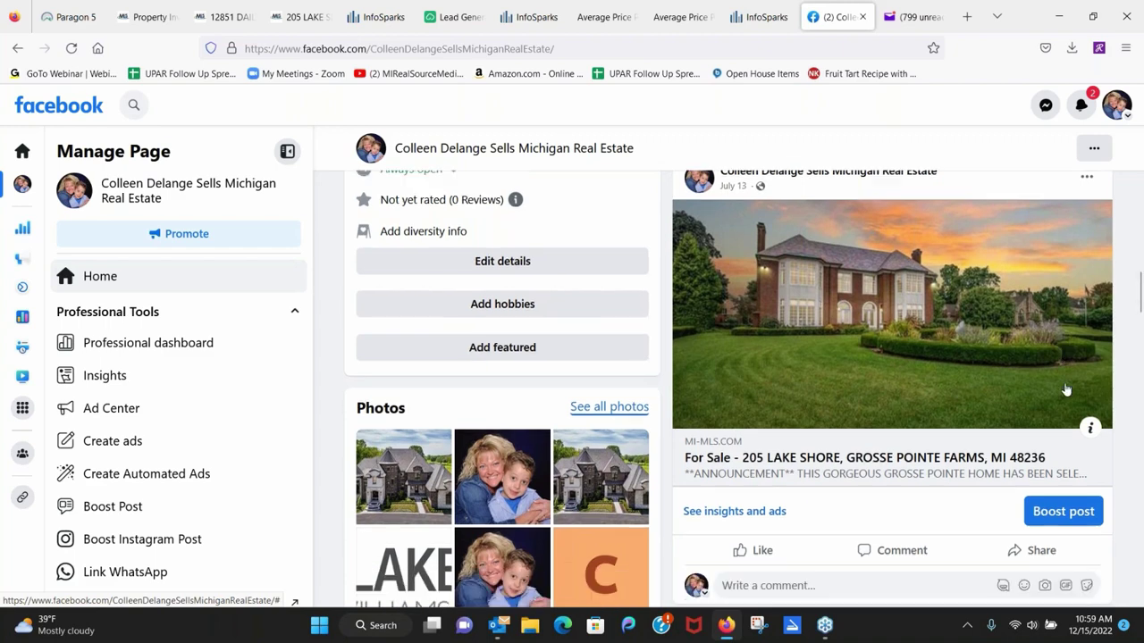
scroll(1063, 402, down, 5)
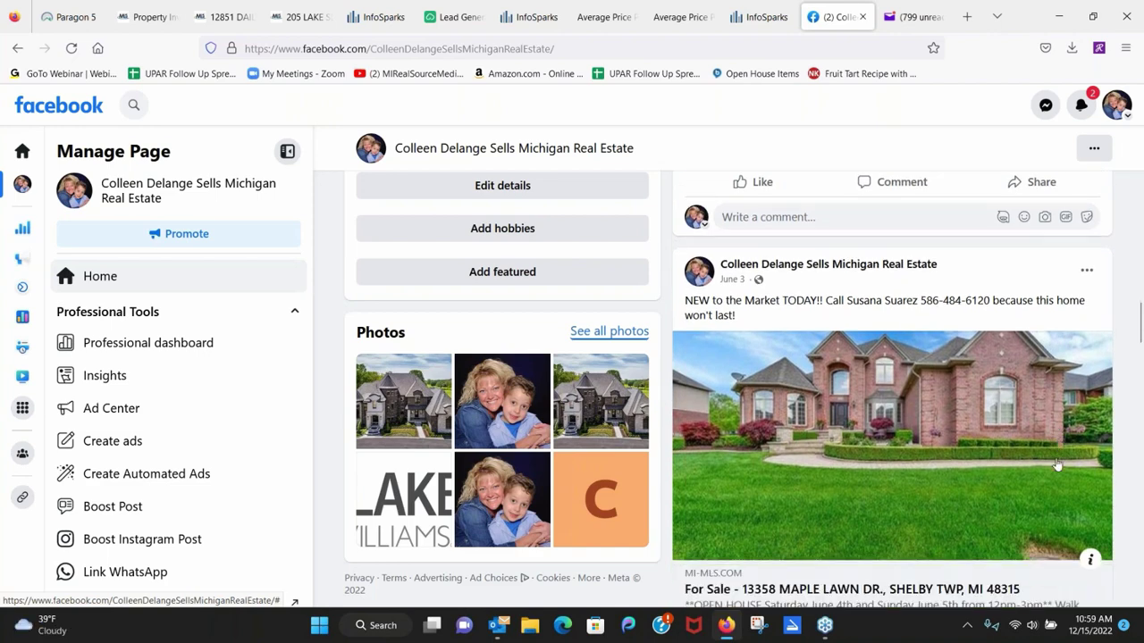
scroll(1032, 444, down, 10)
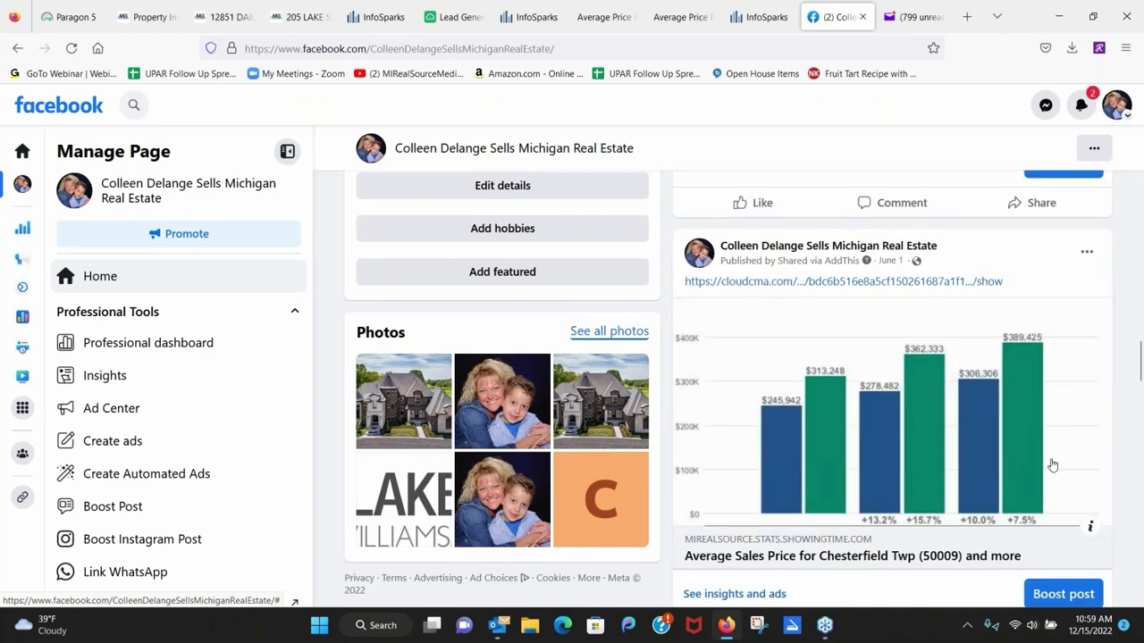
Scroll down to the August 5, 2021 post for Elements 2700 at Meadows at McDonald Farms, Grand Blanc.
scroll(1004, 484, down, 8)
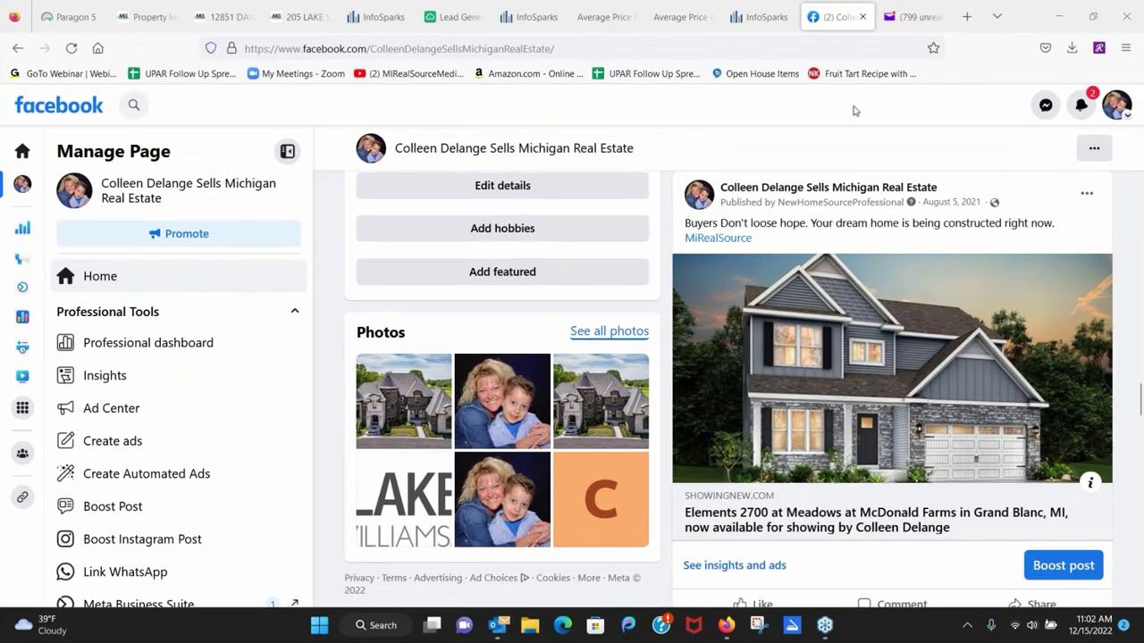
Back in Paragon, launch New Home Source Pro from Resources under Social Media/Lead Gen.
click(90, 20)
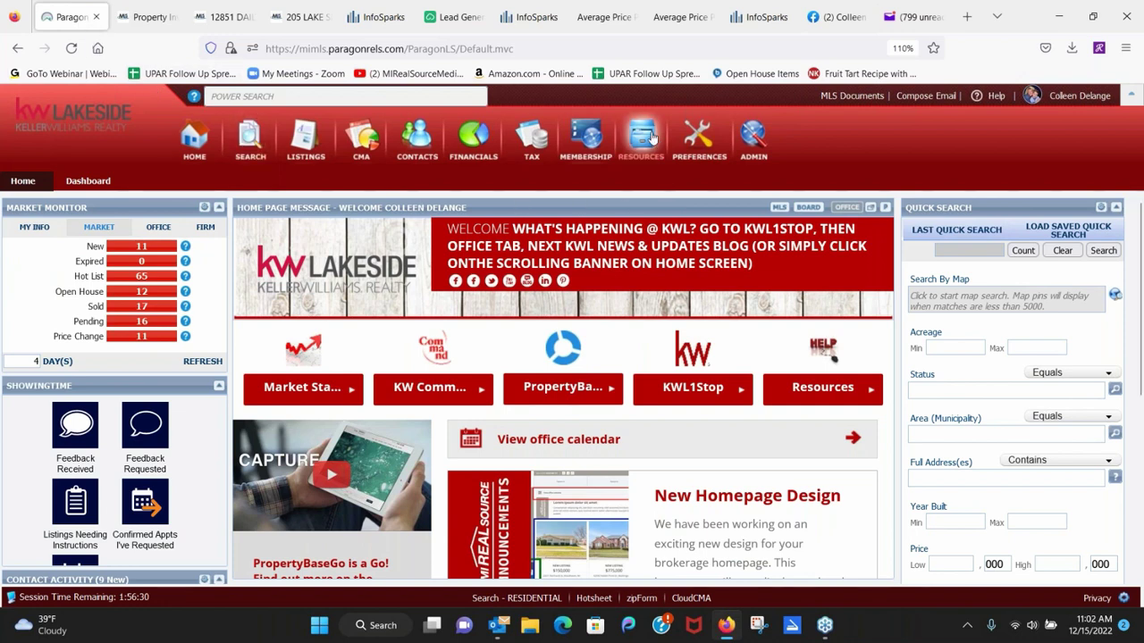
mouse_move(651, 138)
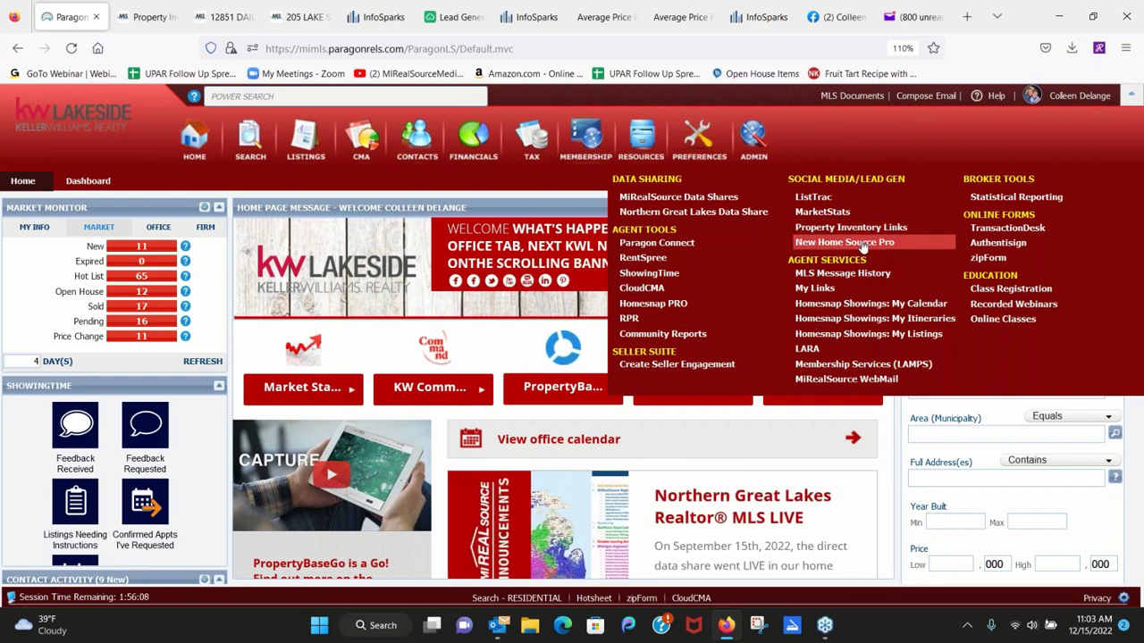
click(862, 243)
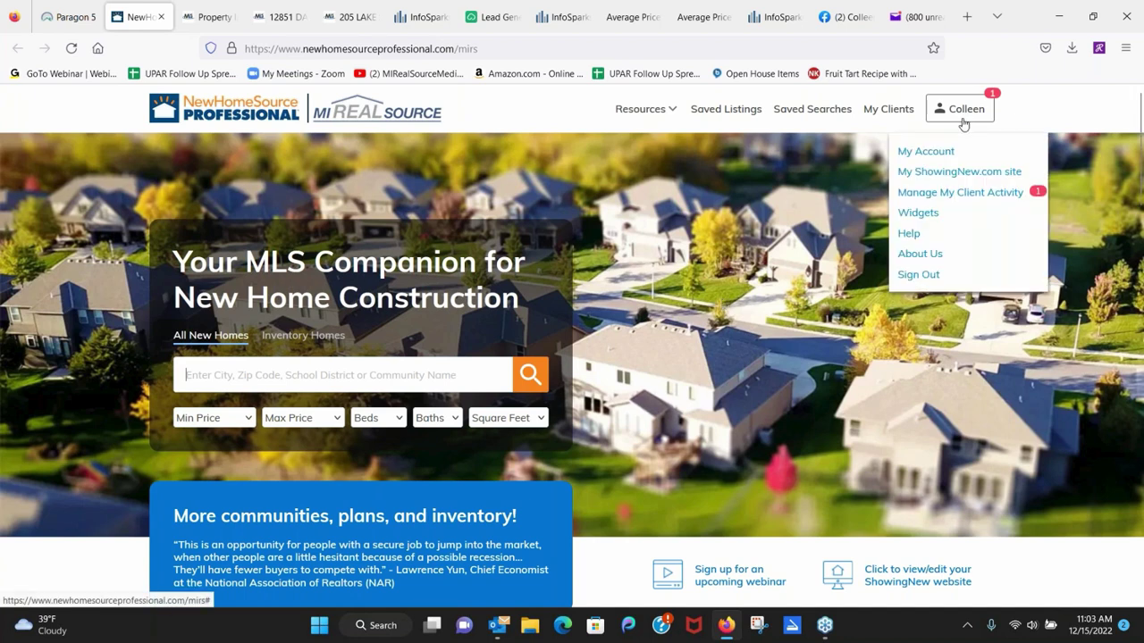
Review the Customize My ShowingNew.com site's uploaded images and footer text, then go to My Clients.
mouse_move(949, 122)
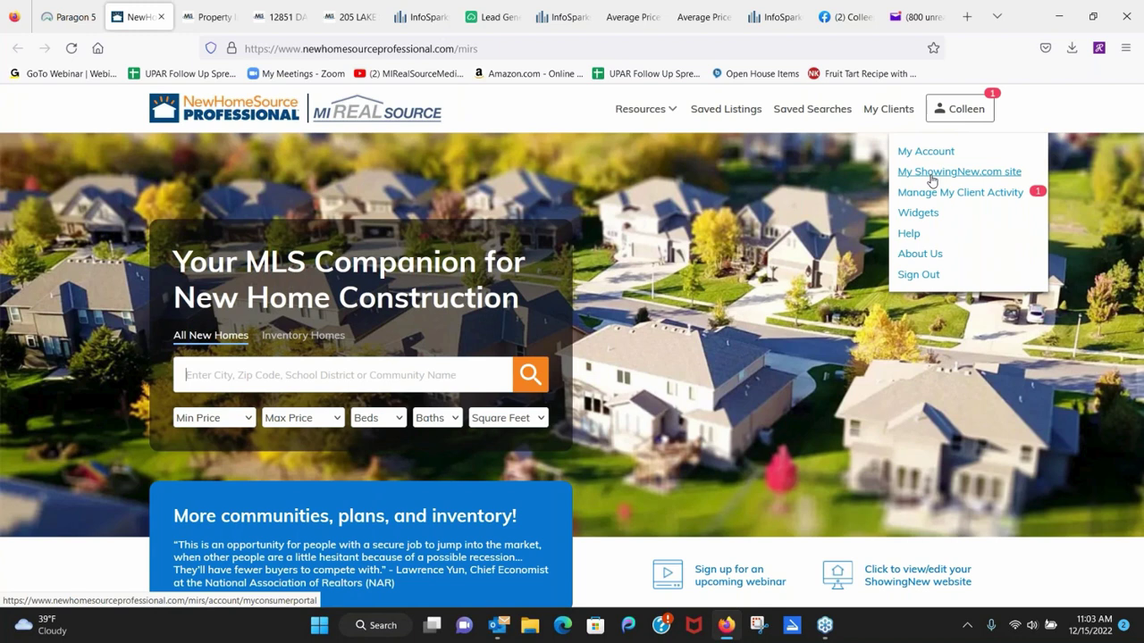
click(931, 177)
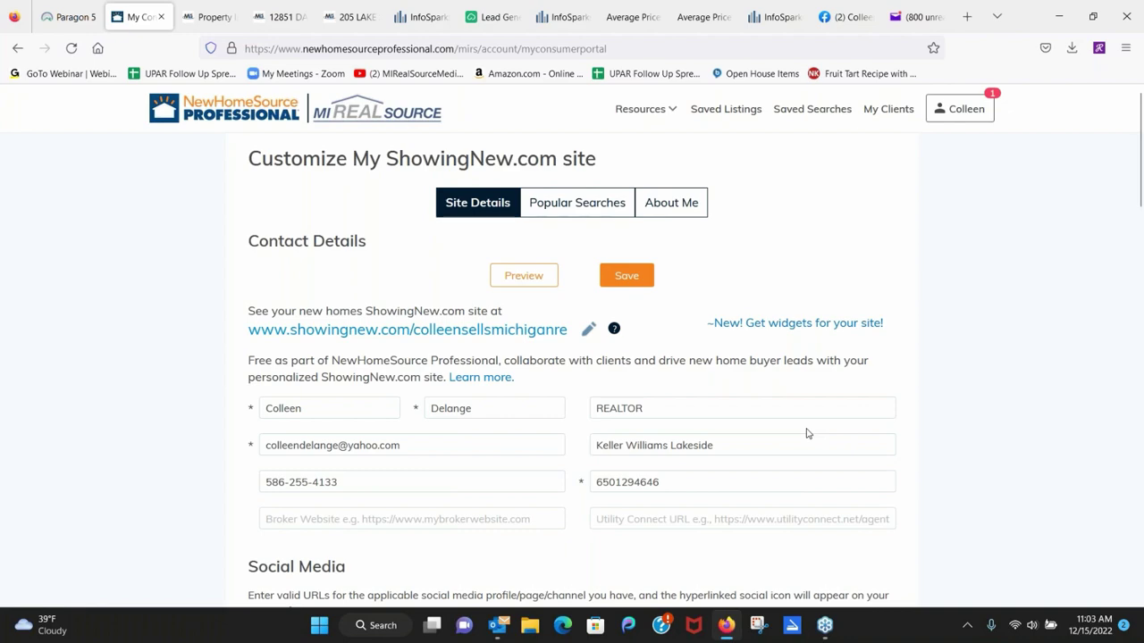
scroll(950, 444, down, 3)
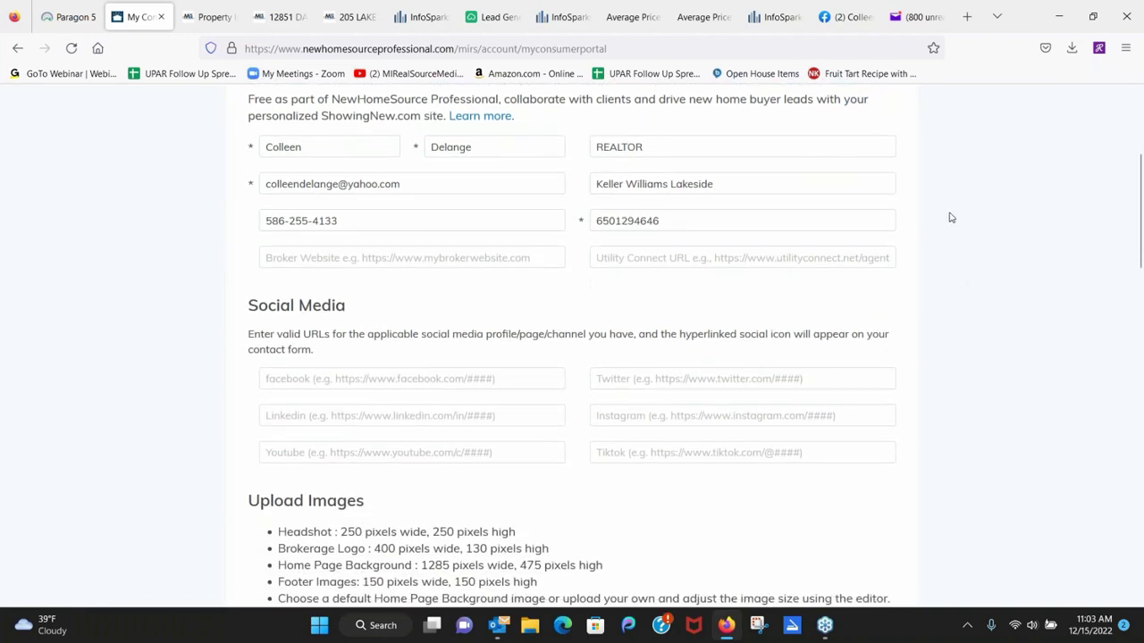
scroll(937, 363, down, 1)
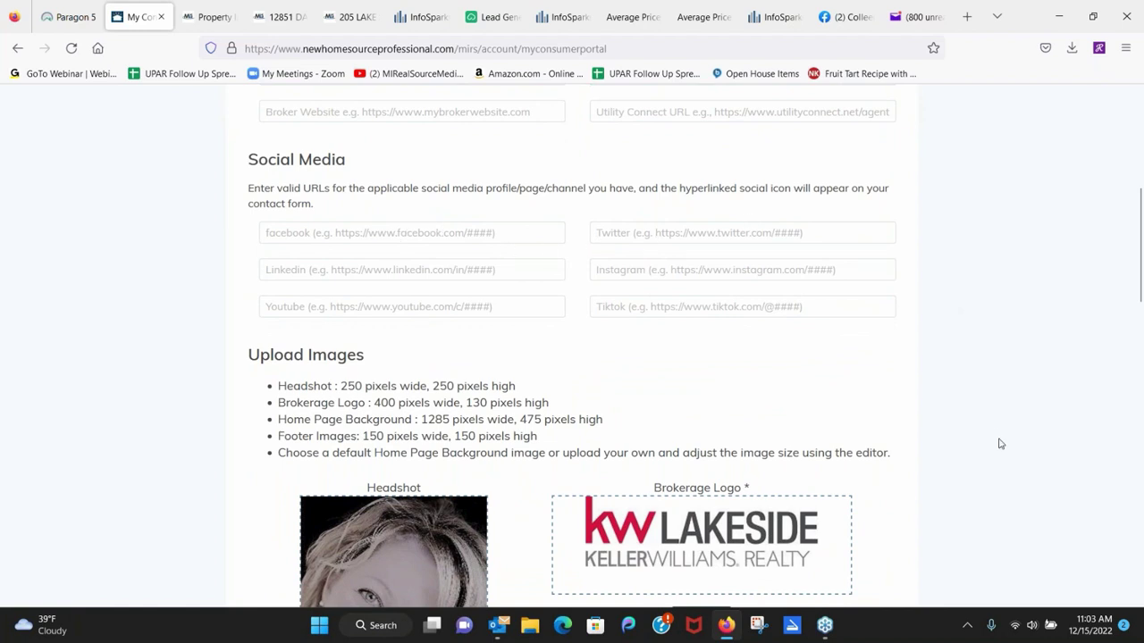
scroll(999, 429, down, 2)
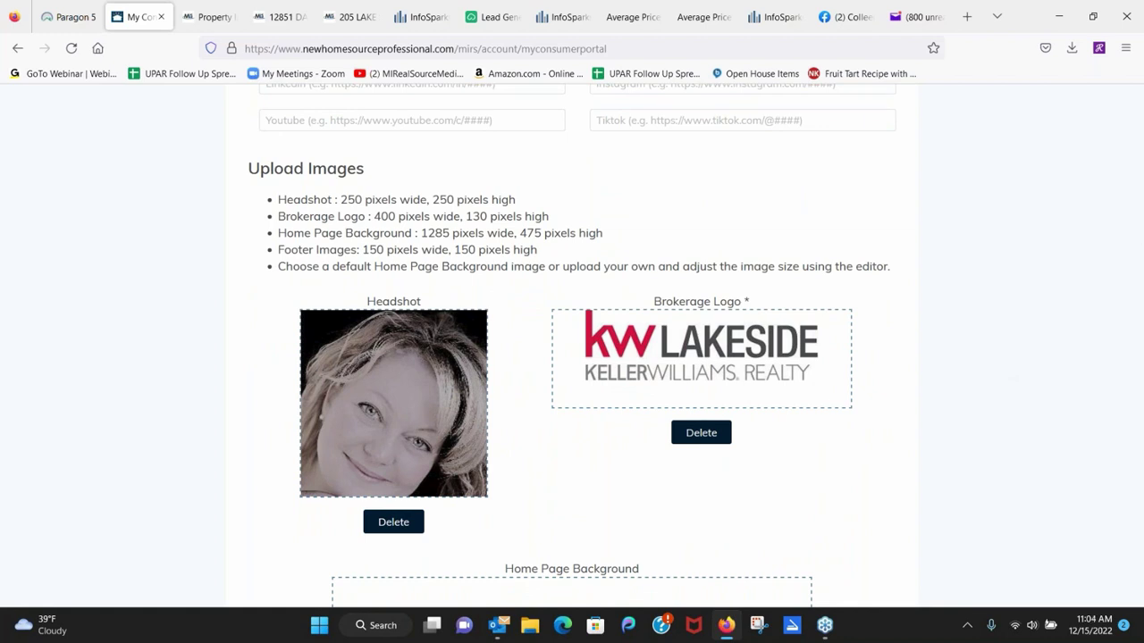
scroll(1006, 311, down, 4)
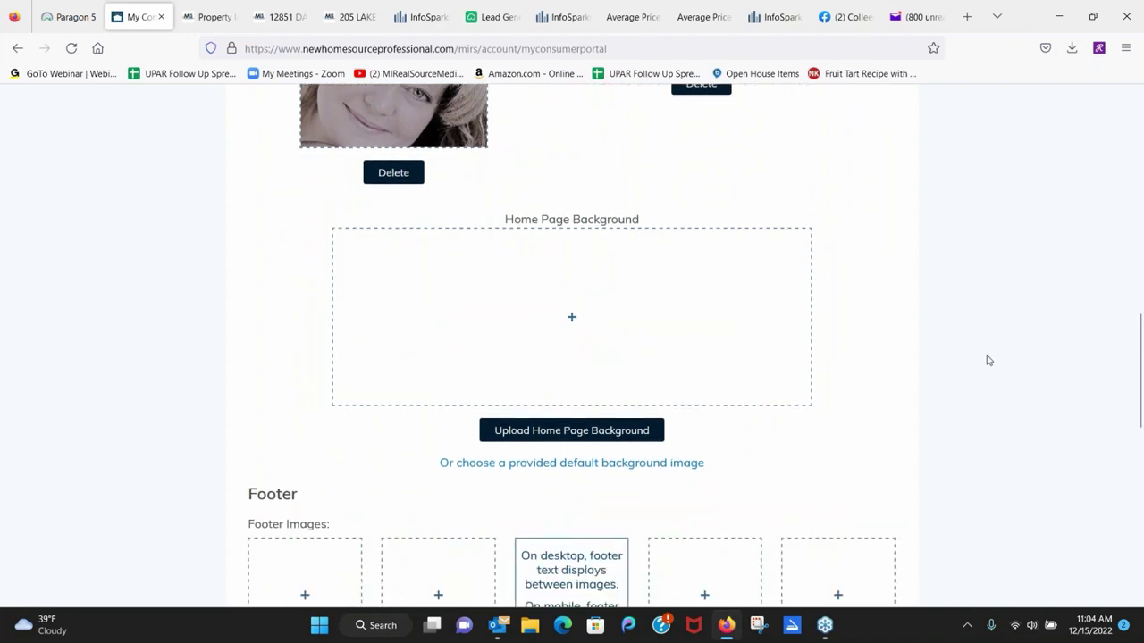
scroll(989, 360, down, 3)
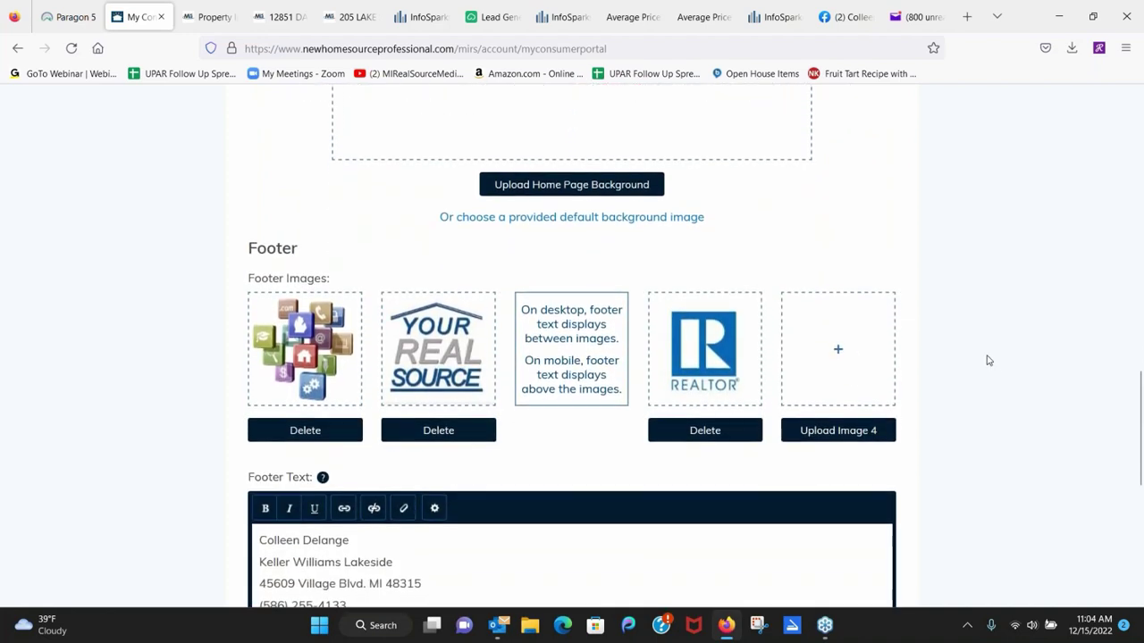
scroll(992, 402, down, 4)
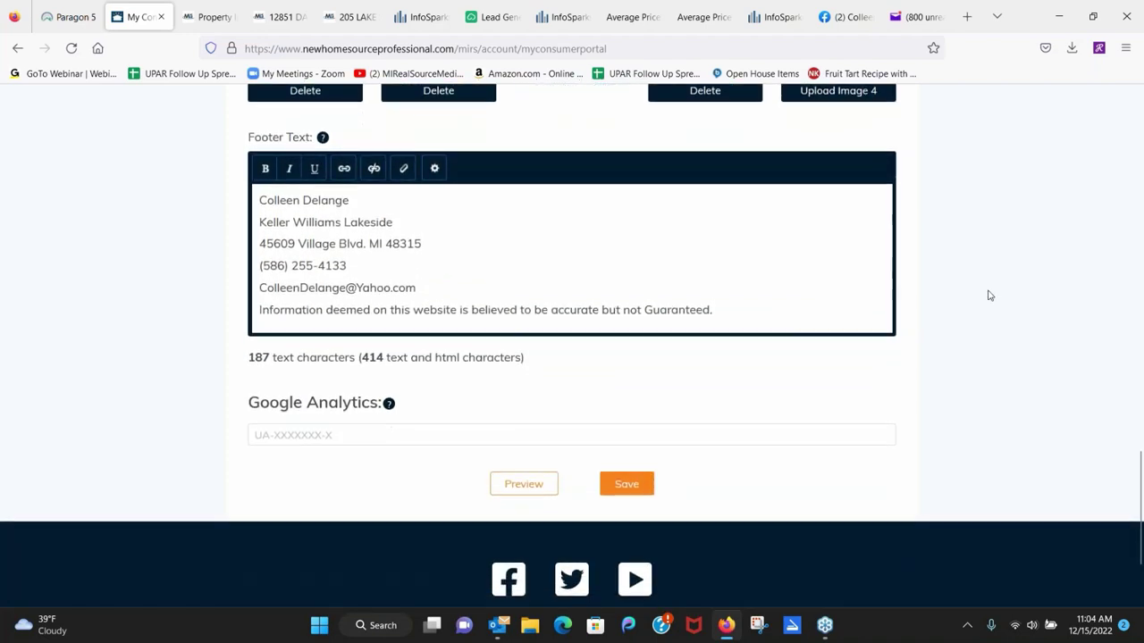
scroll(1006, 271, up, 1)
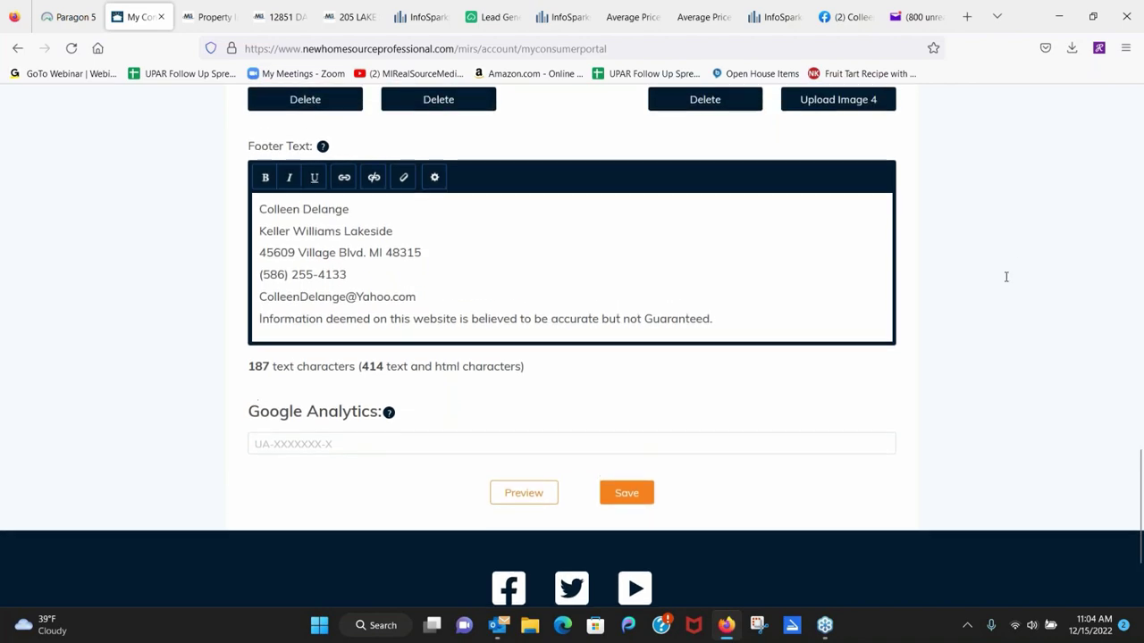
scroll(992, 357, up, 11)
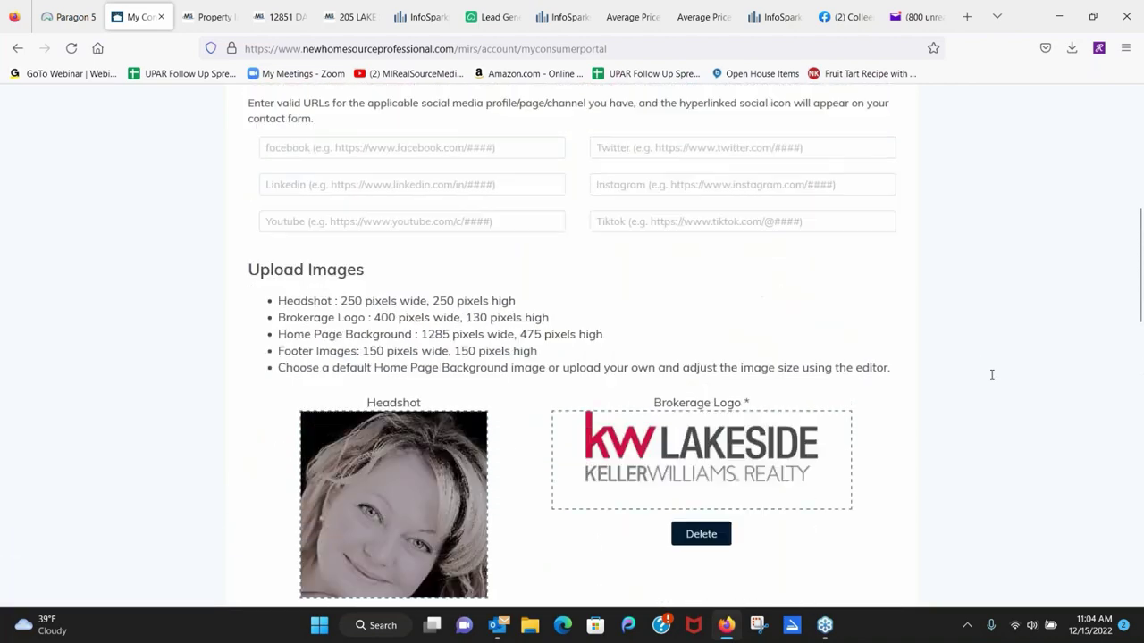
scroll(992, 375, up, 5)
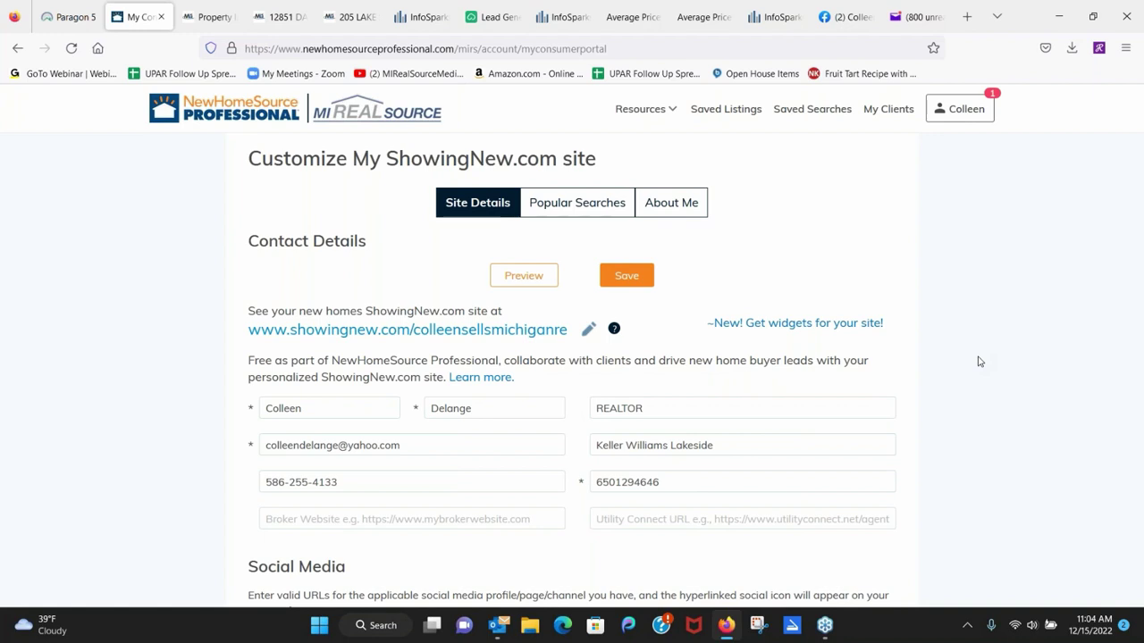
click(888, 111)
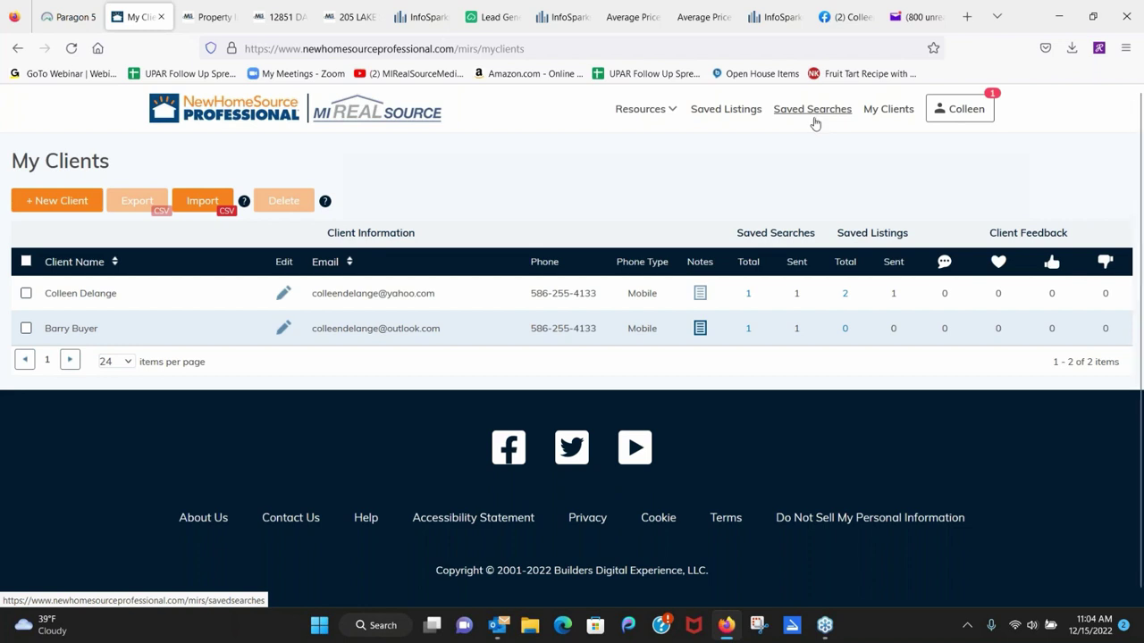
Show the Saved Searches list with the two clients' sent dream-home searches.
click(814, 120)
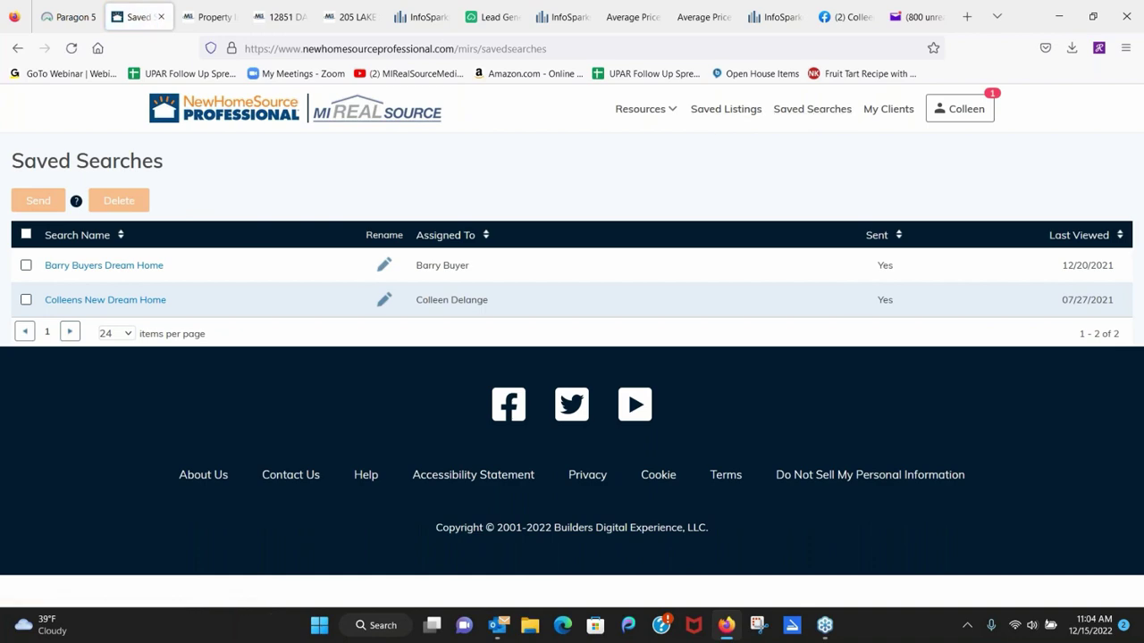
Open the first saved search's 191 new-home results, scroll the Allen Edwin Homes cards, and dismiss the Facebook error.
click(120, 268)
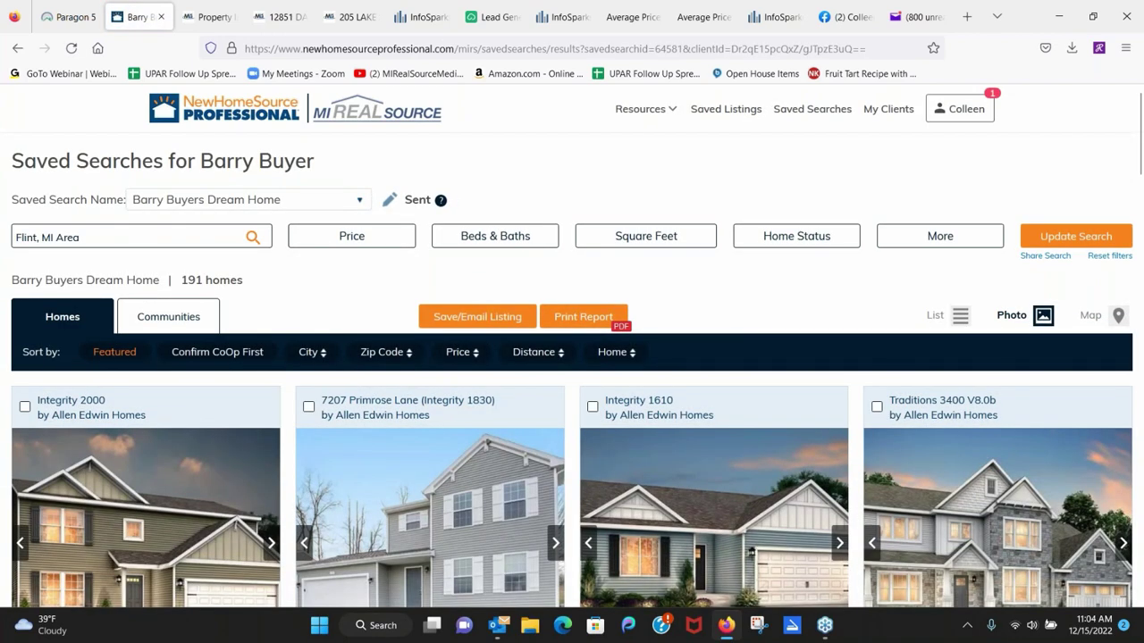
scroll(888, 252, down, 2)
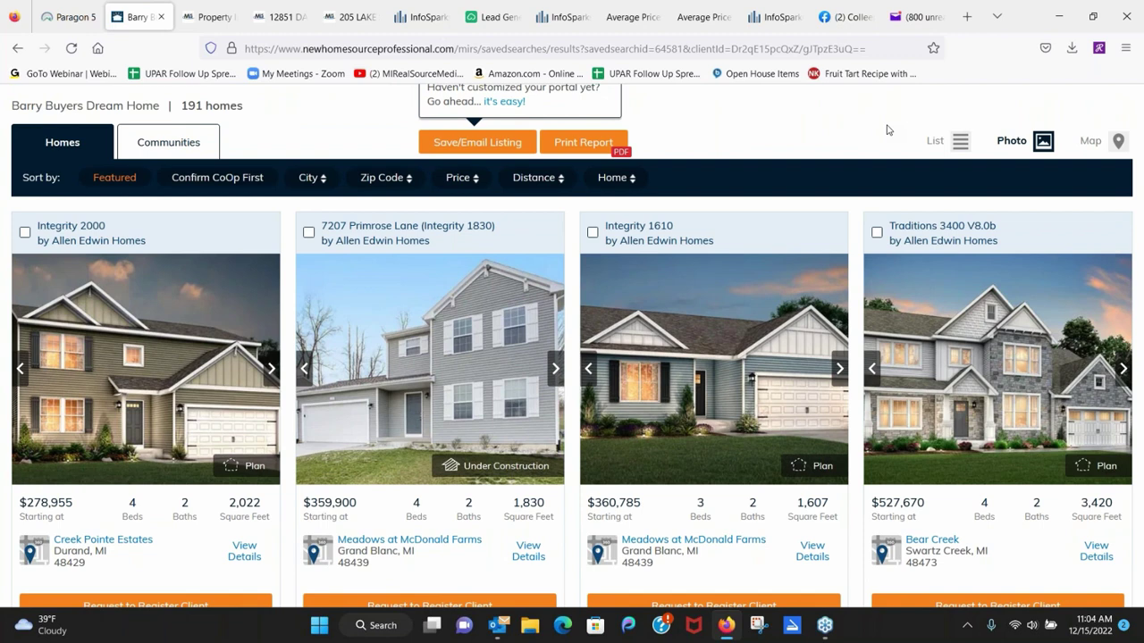
scroll(887, 130, down, 1)
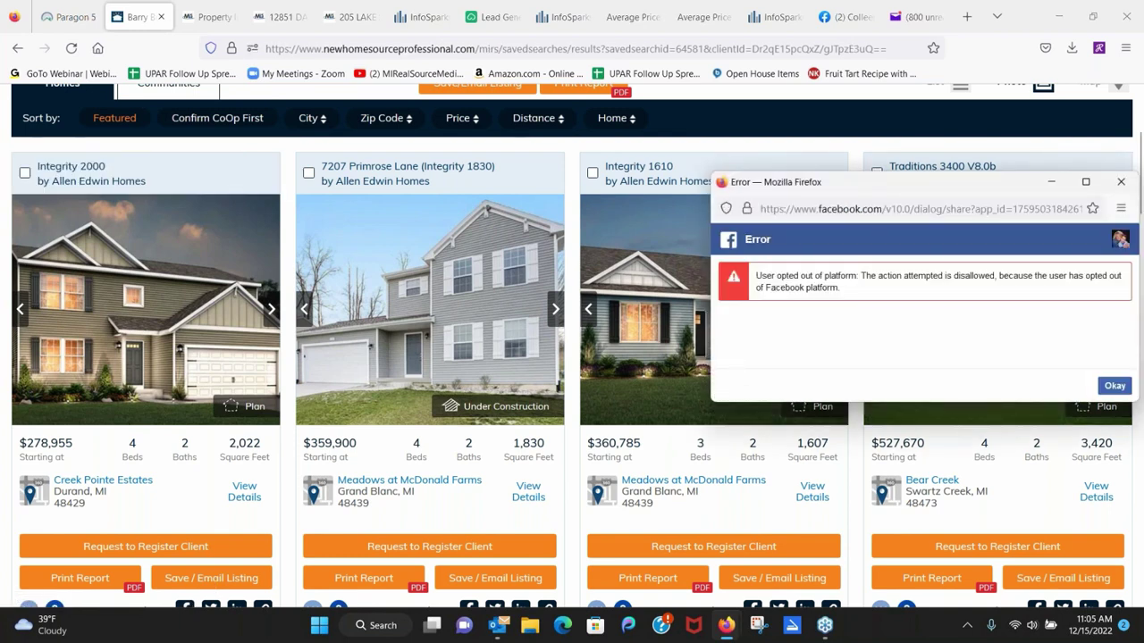
click(1049, 183)
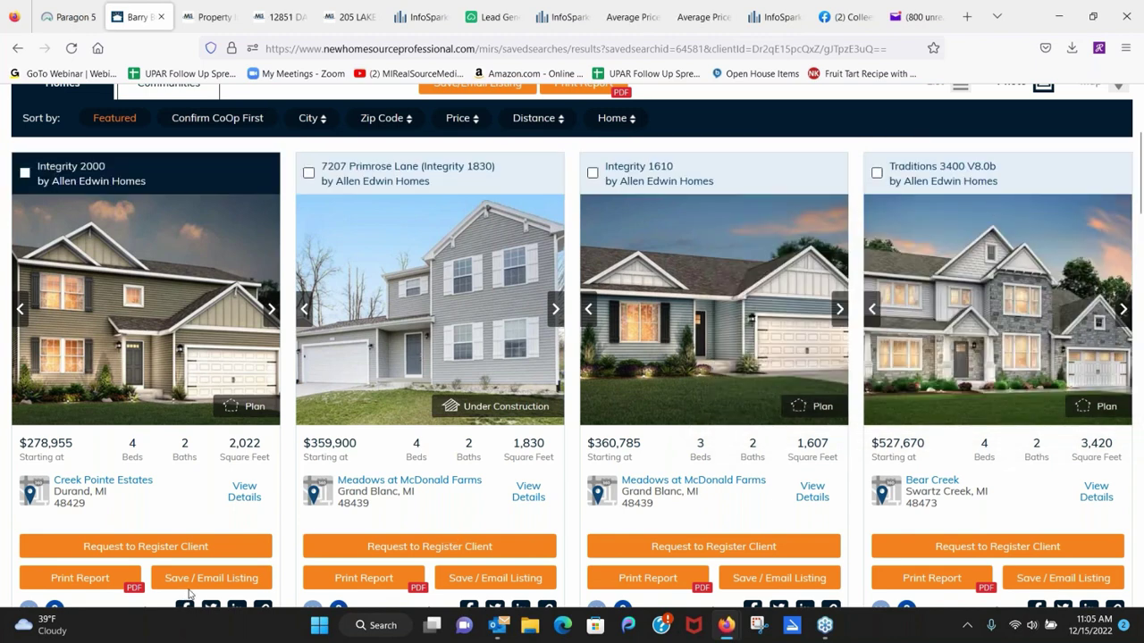
click(237, 580)
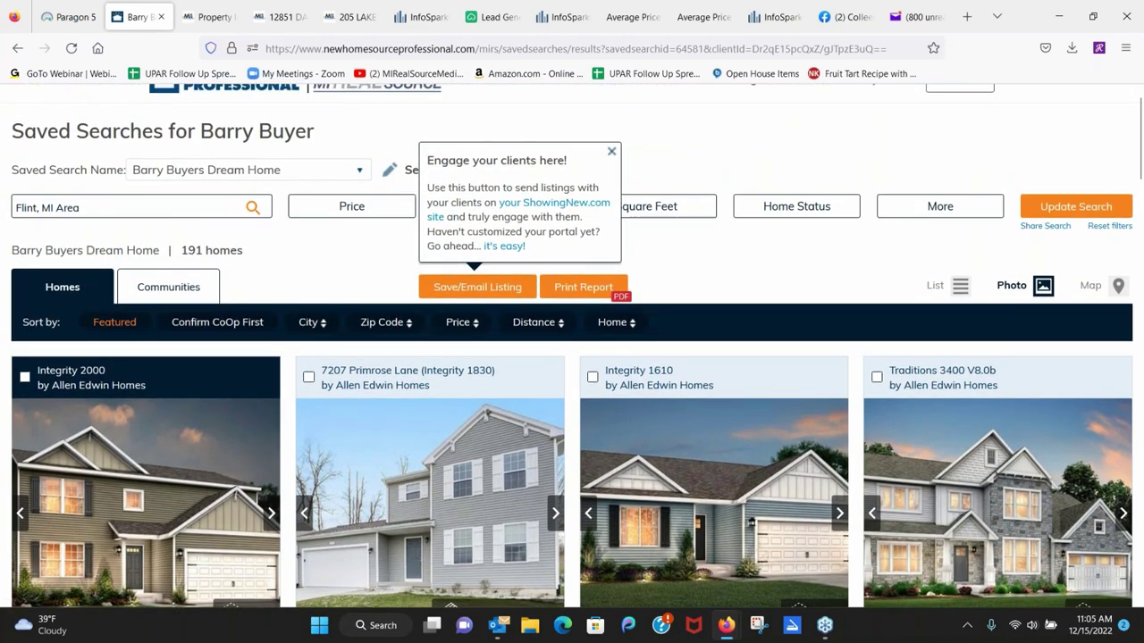
scroll(827, 282, down, 3)
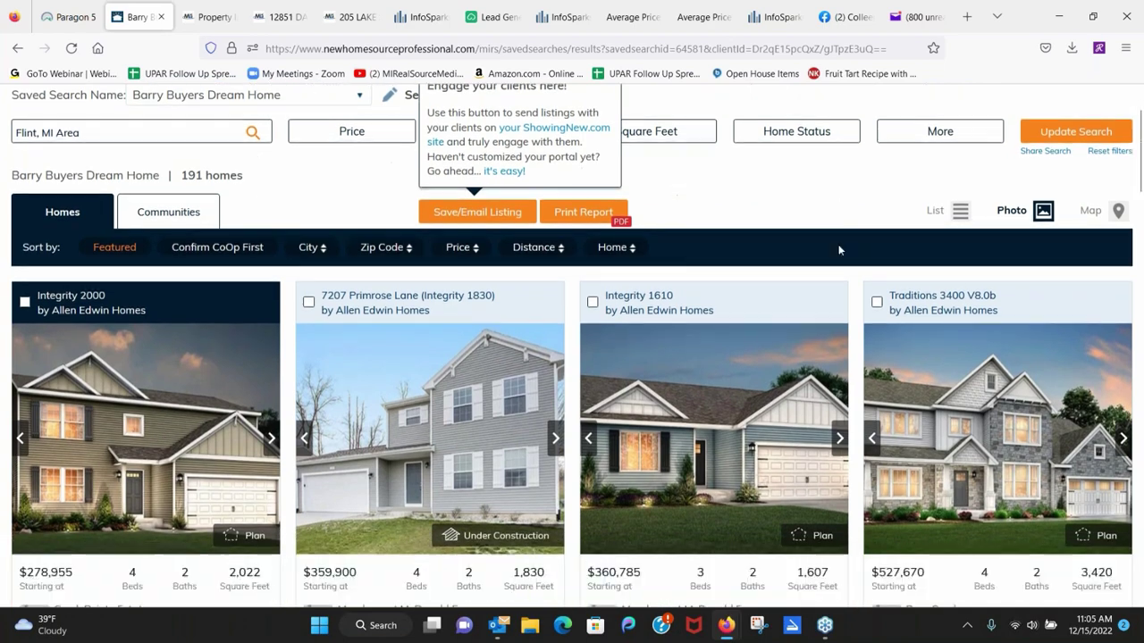
scroll(839, 250, down, 1)
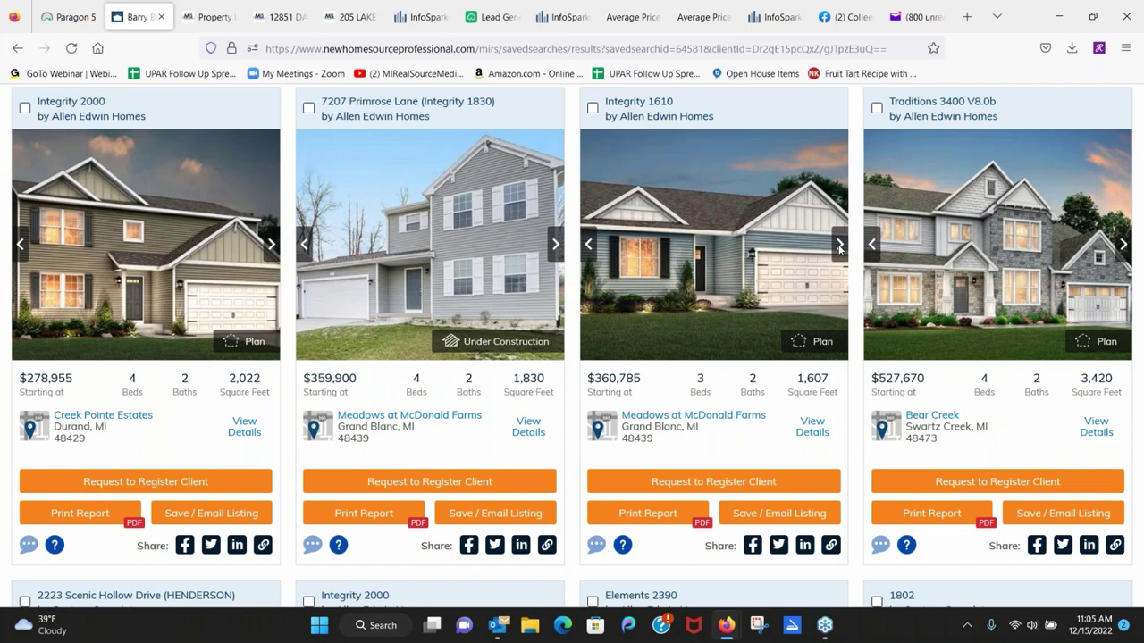
scroll(581, 274, down, 4)
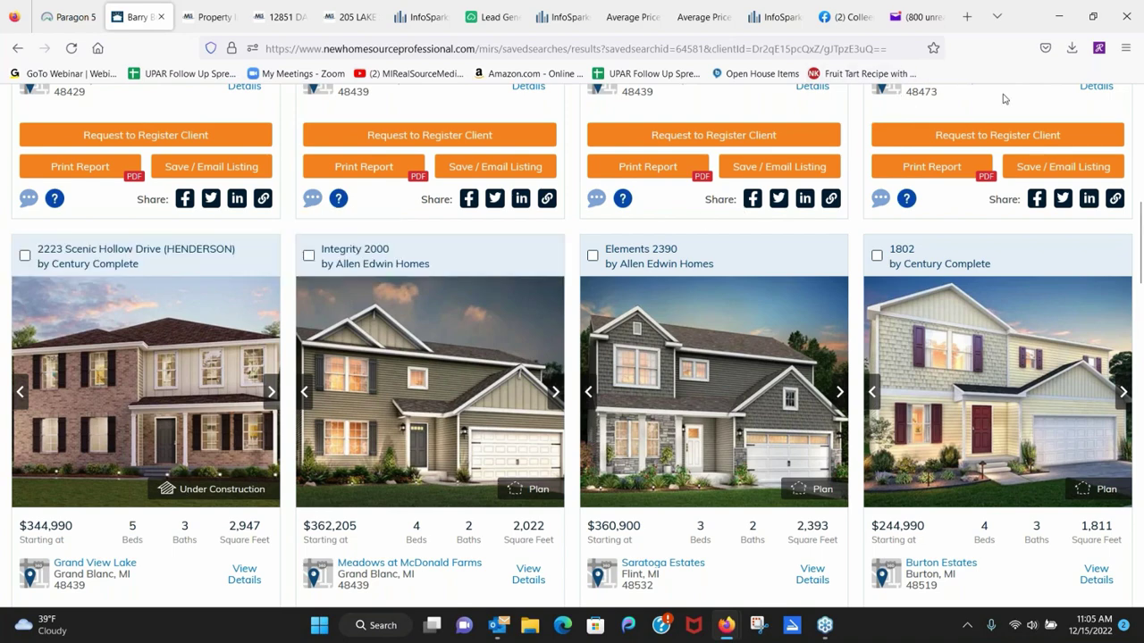
scroll(681, 342, up, 10)
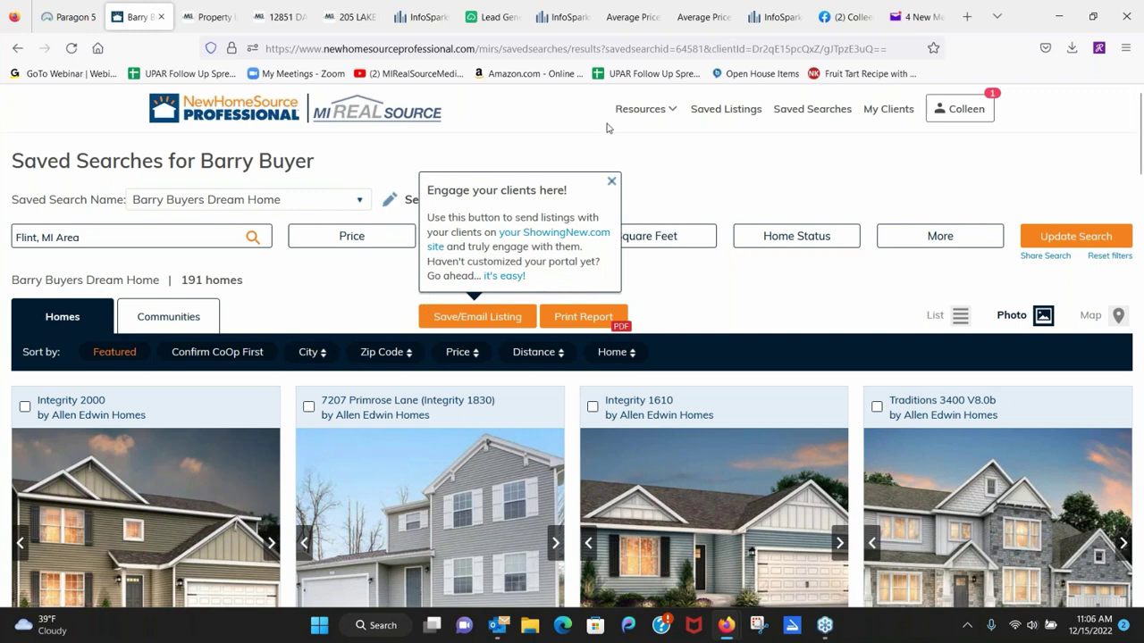
mouse_move(672, 114)
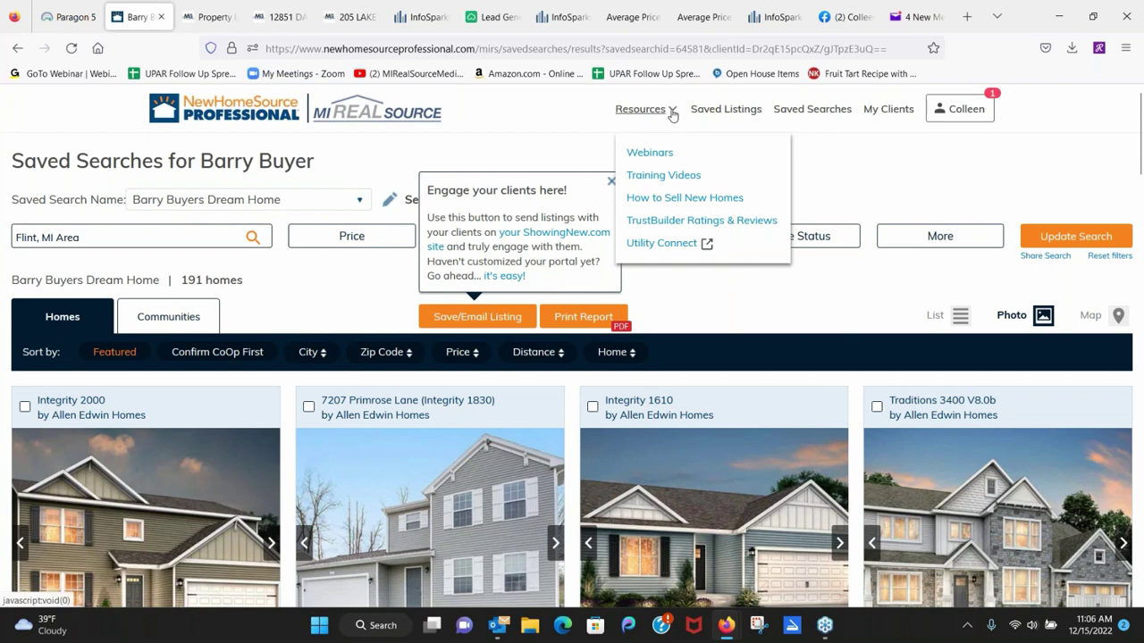
Return to the agent's Facebook Page and scroll to the Traditions 2300 V8.0b at Spring Oak post.
click(843, 17)
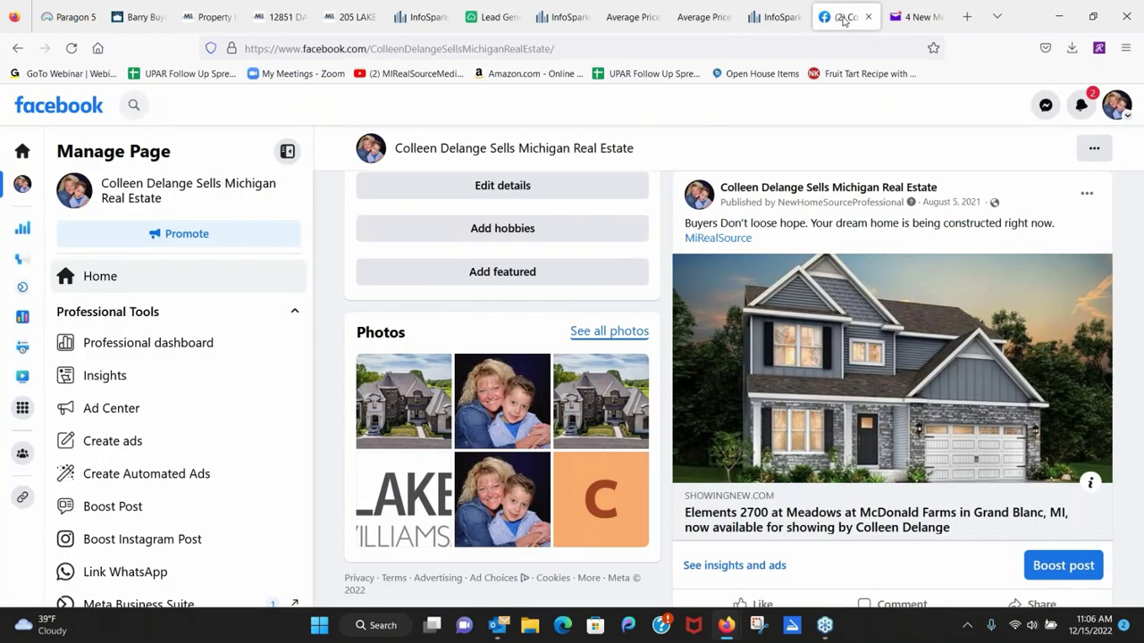
scroll(1052, 445, down, 6)
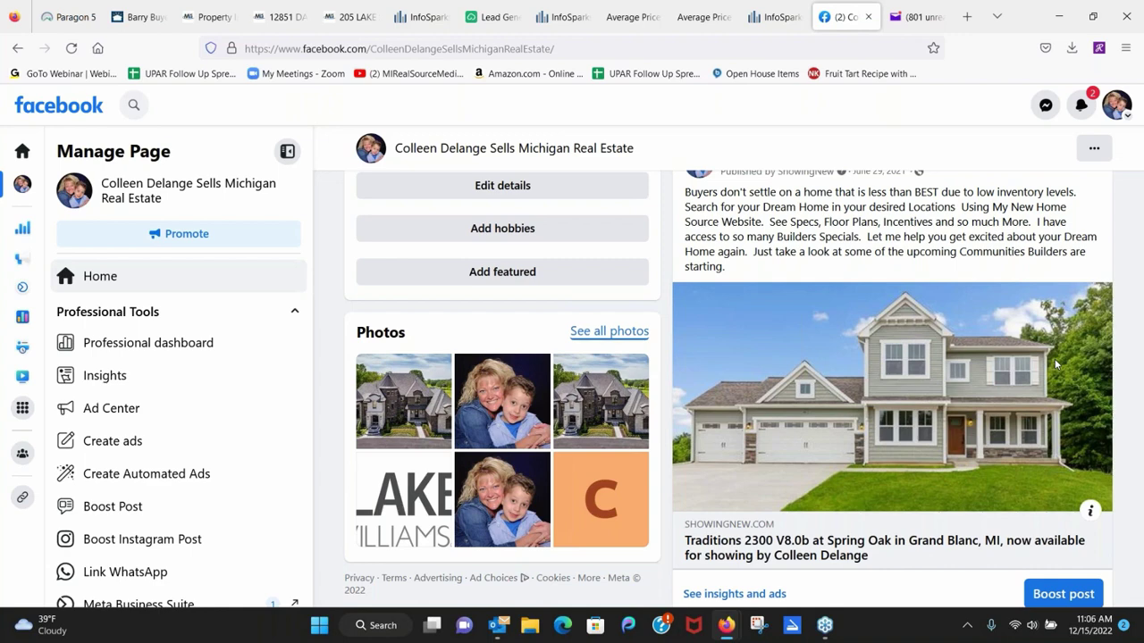
scroll(1002, 411, down, 2)
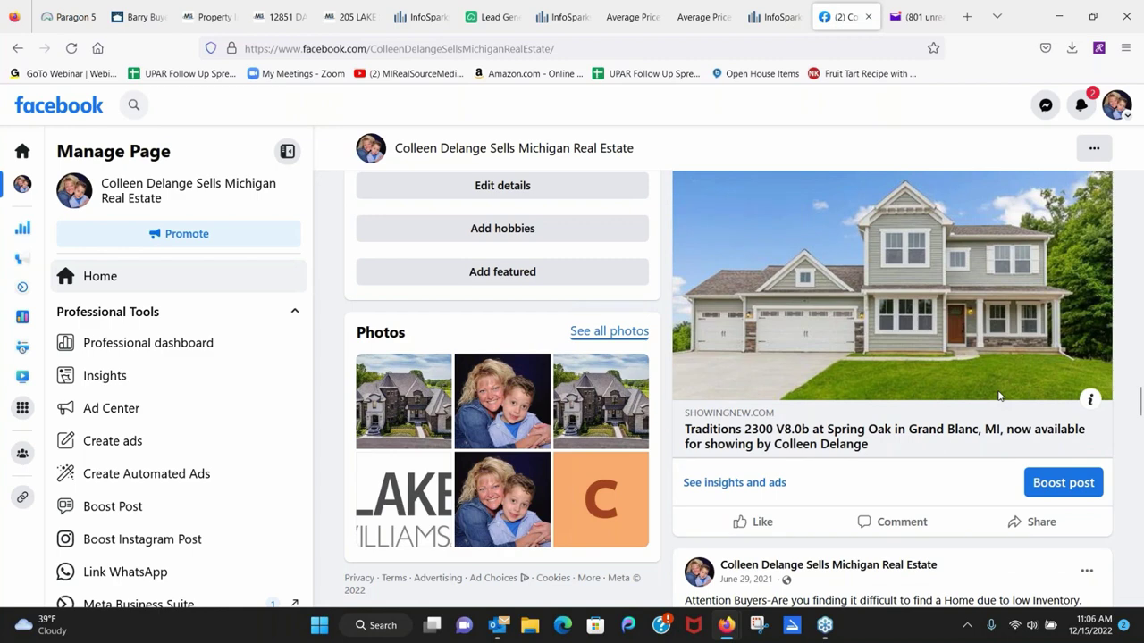
scroll(999, 396, down, 4)
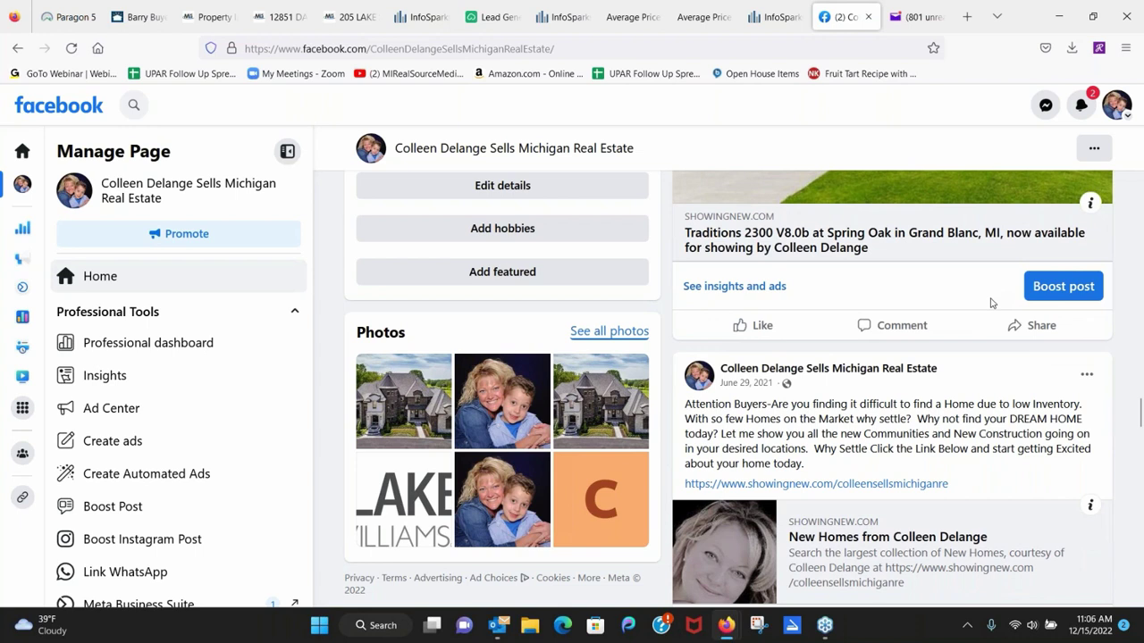
scroll(1003, 475, down, 2)
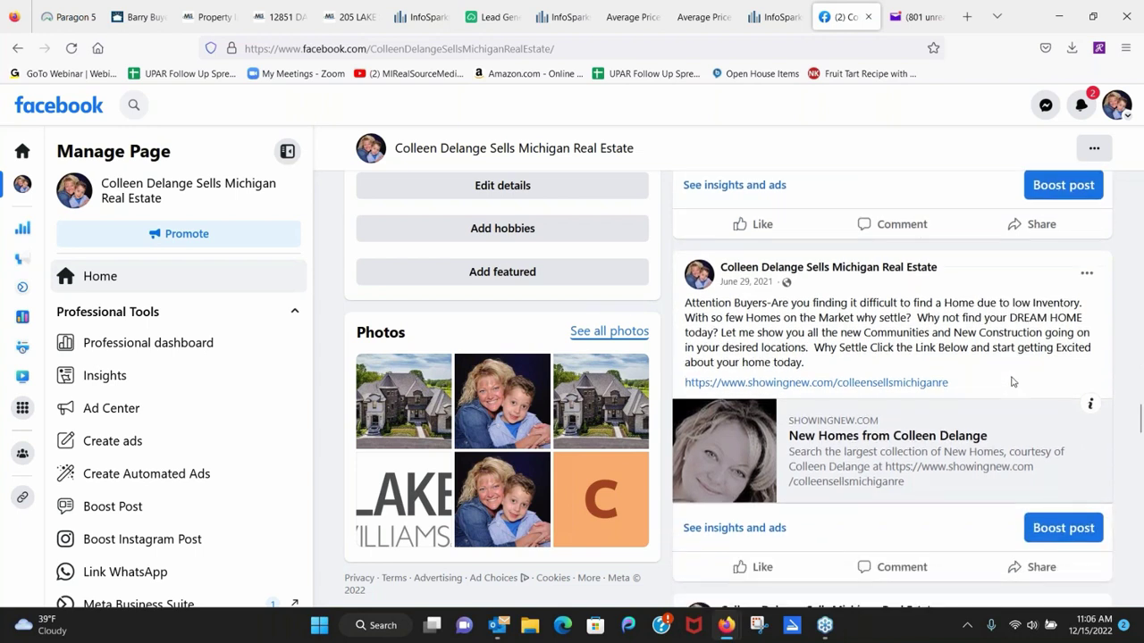
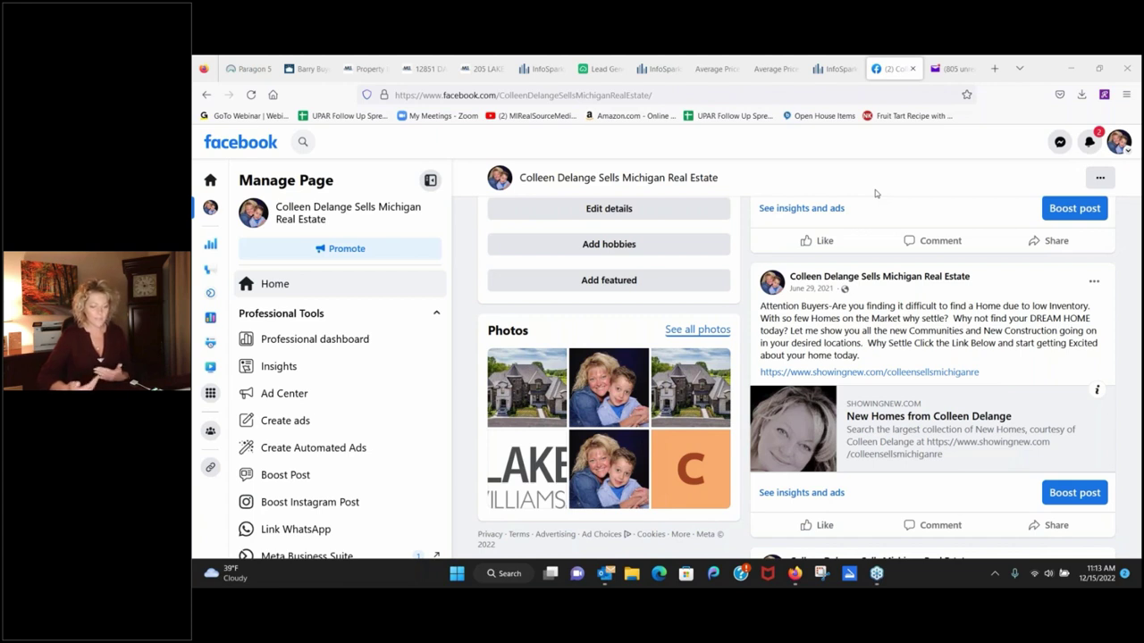
Launch Reflector 4 from Windows Search and postpone its 4.1.0 update with Remind Me Later.
click(996, 574)
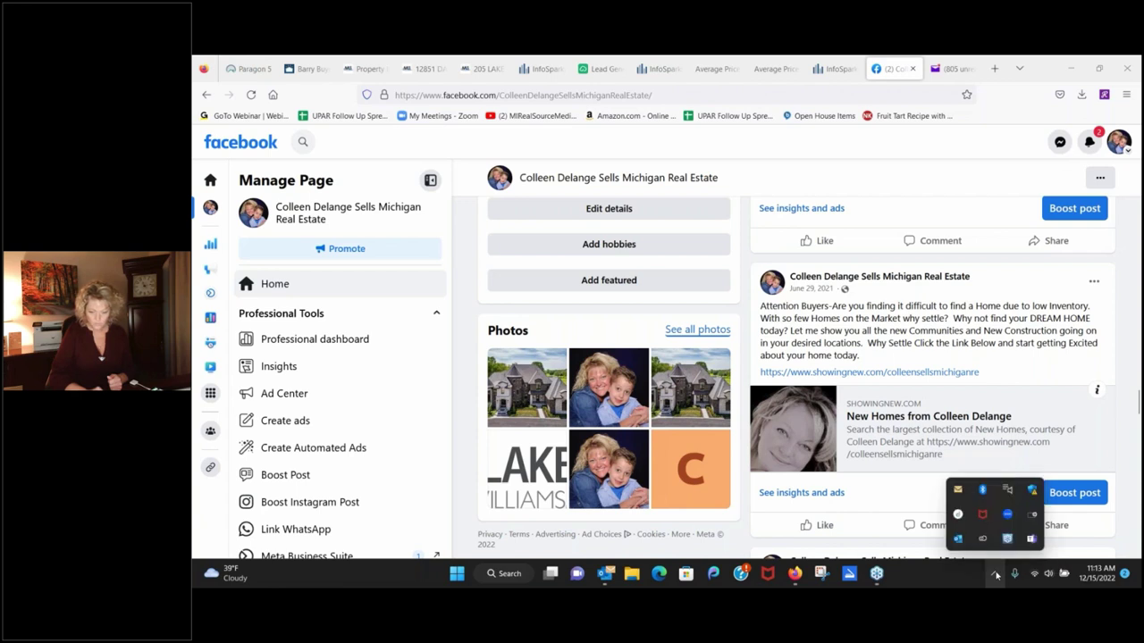
click(949, 583)
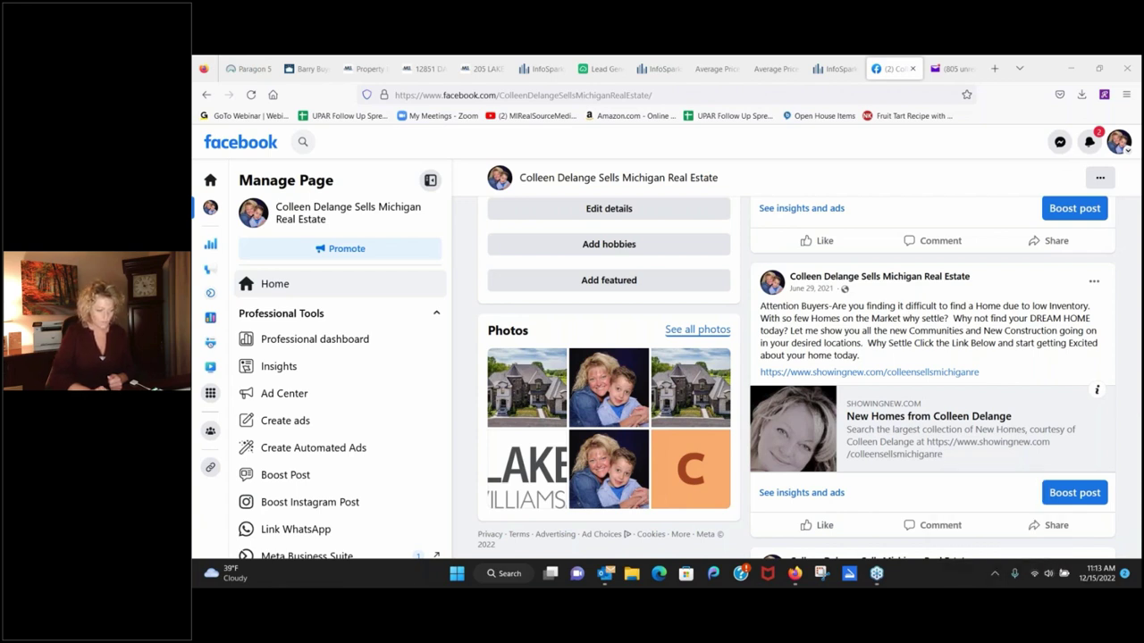
click(493, 576)
text(reflector 4)
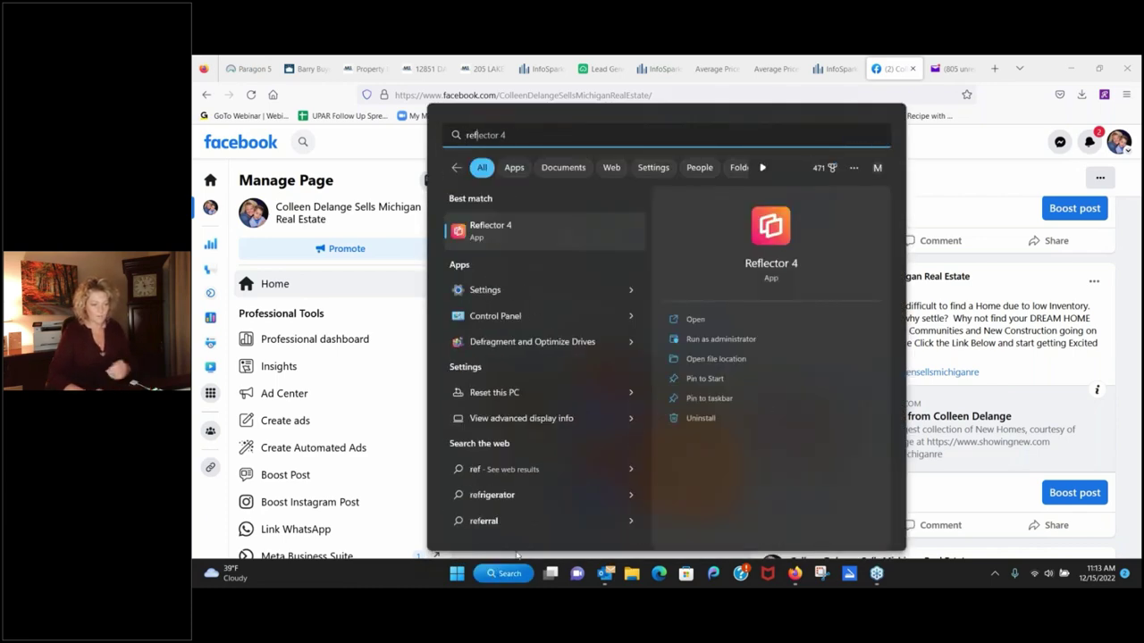
click(765, 271)
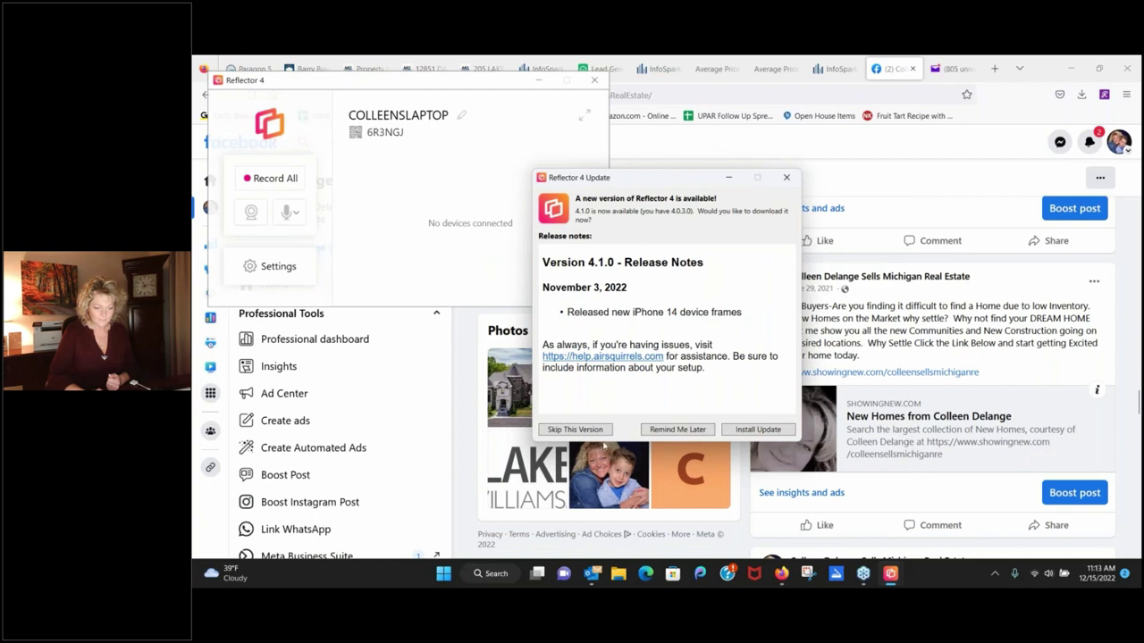
click(675, 435)
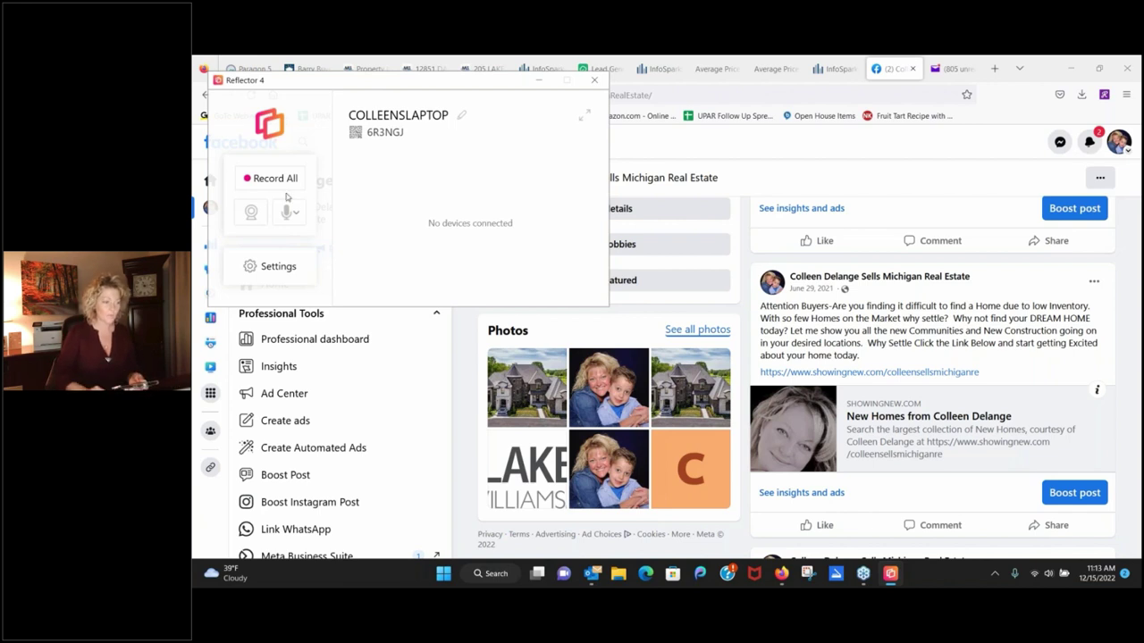
Bring up Reflector's QR code for connecting a device.
click(356, 134)
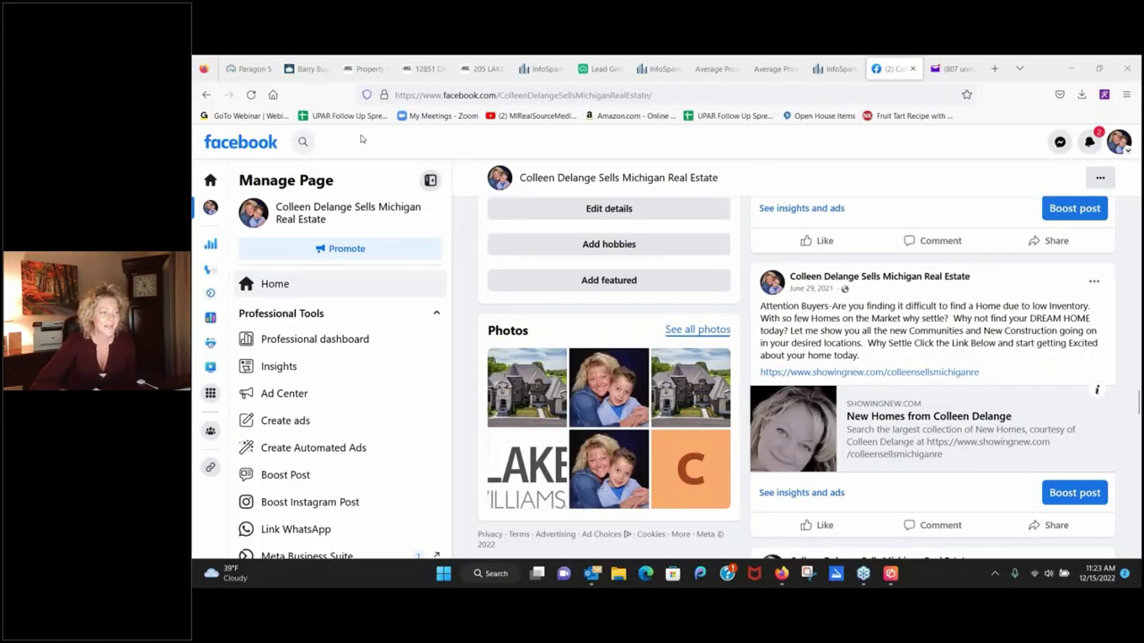
Return to the Paragon home page and open Recorded Webinars under Resources > Education.
click(255, 71)
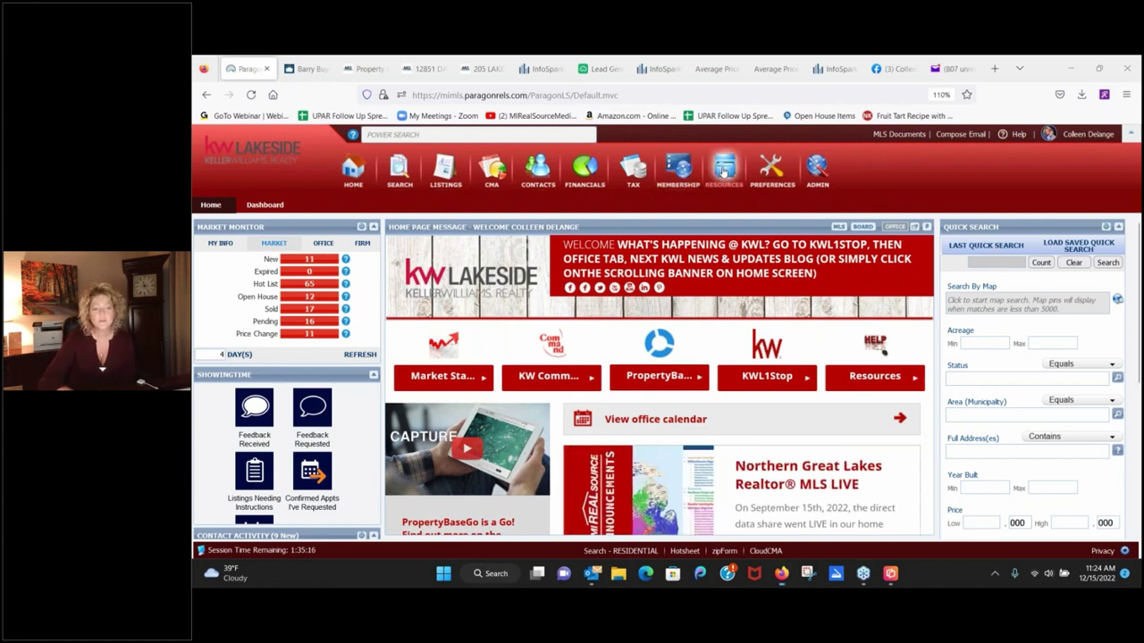
mouse_move(722, 172)
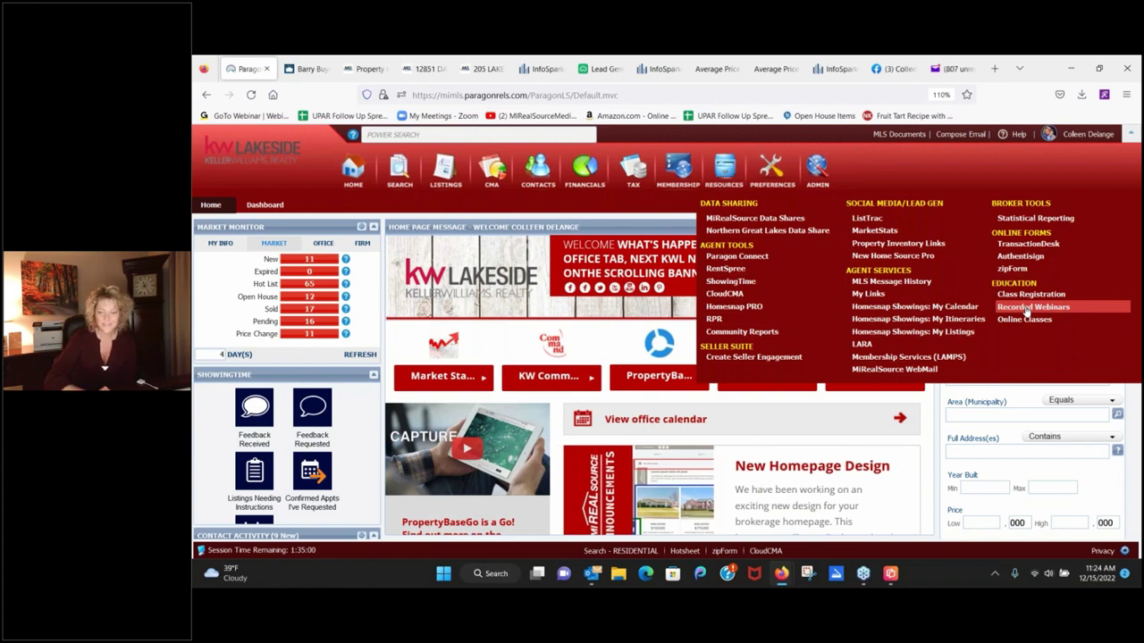
click(1028, 308)
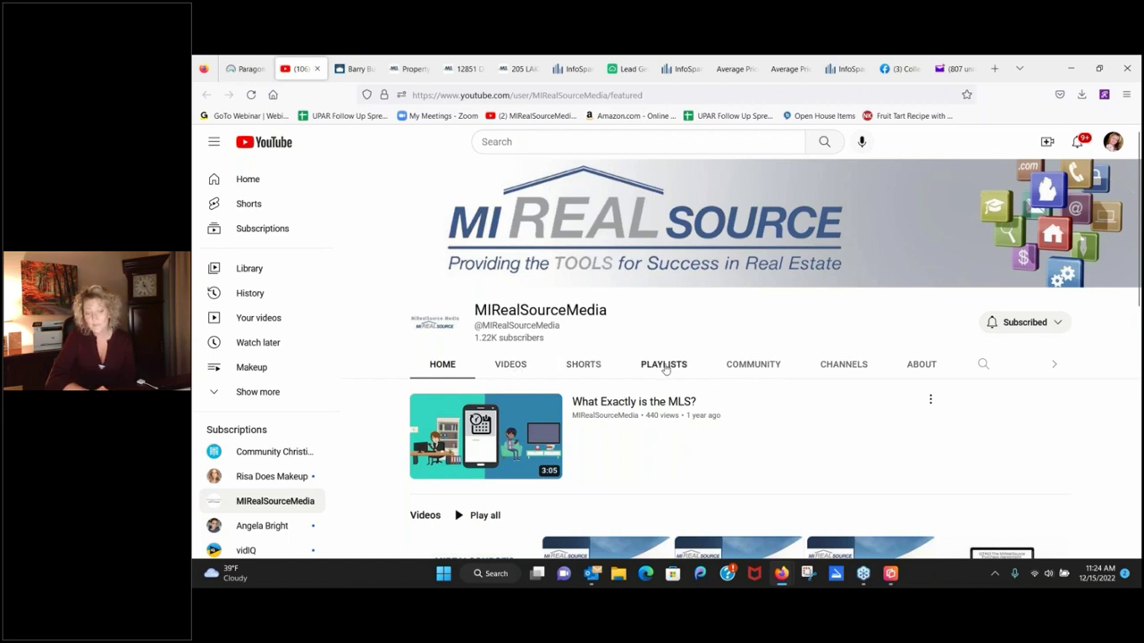
Open the channel's 21-video Generating Leads playlist, then go back to the Paragon home page.
click(664, 366)
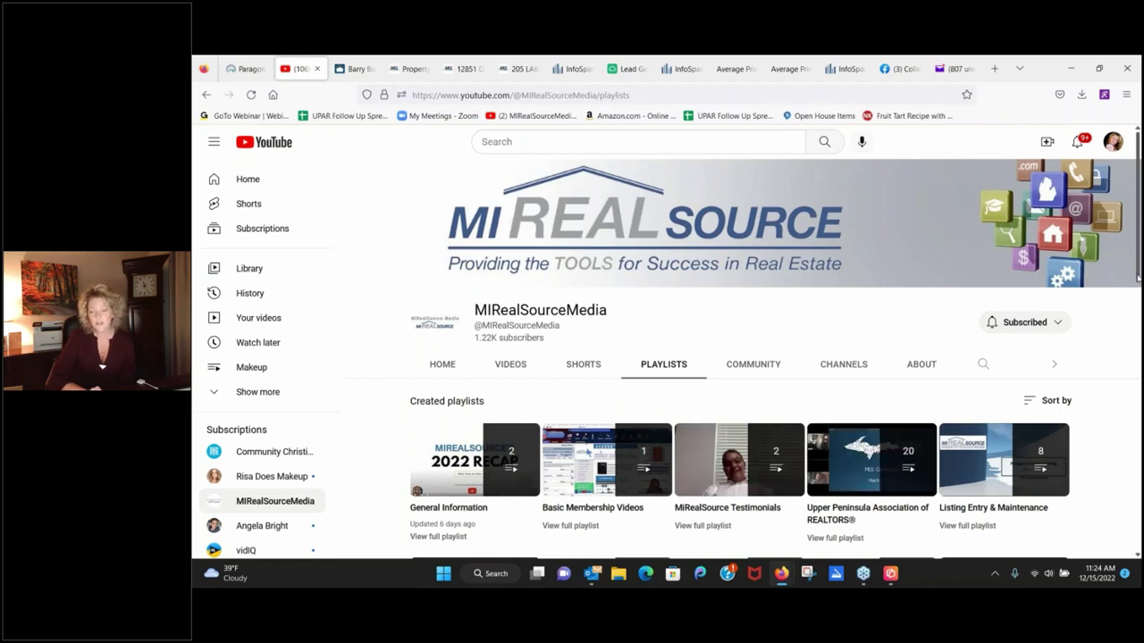
drag(1139, 278, 1139, 487)
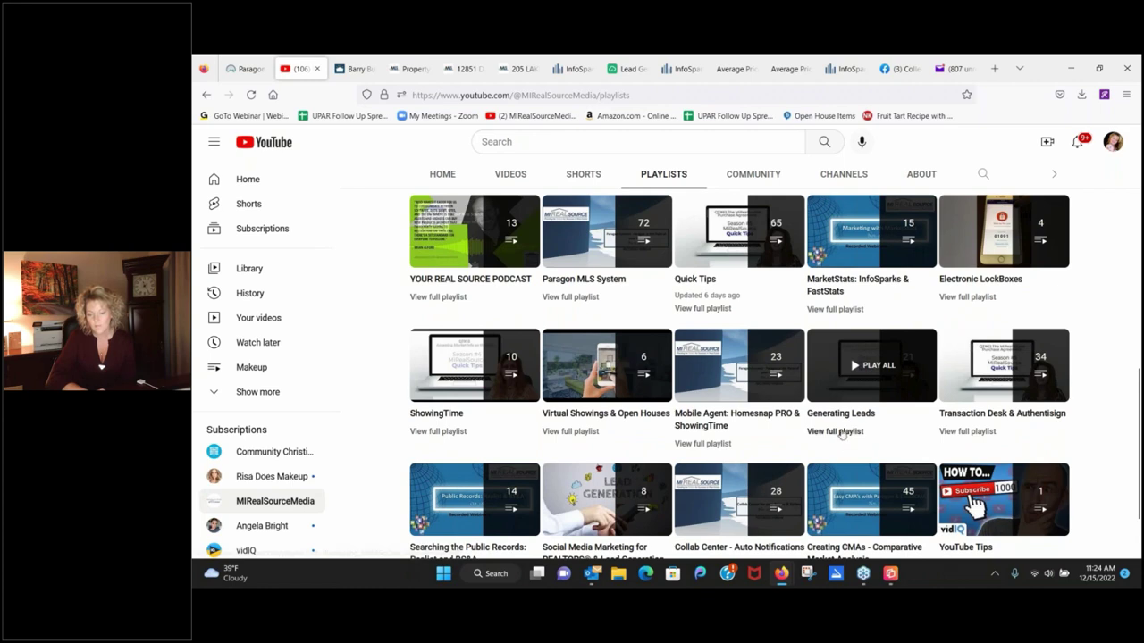
click(837, 431)
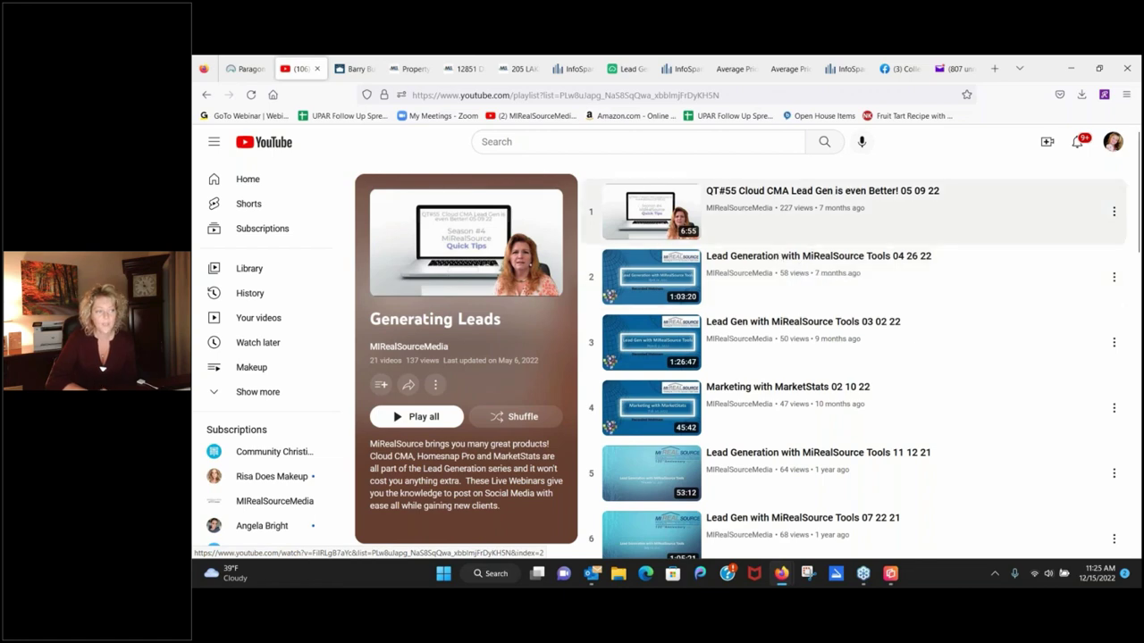
click(241, 69)
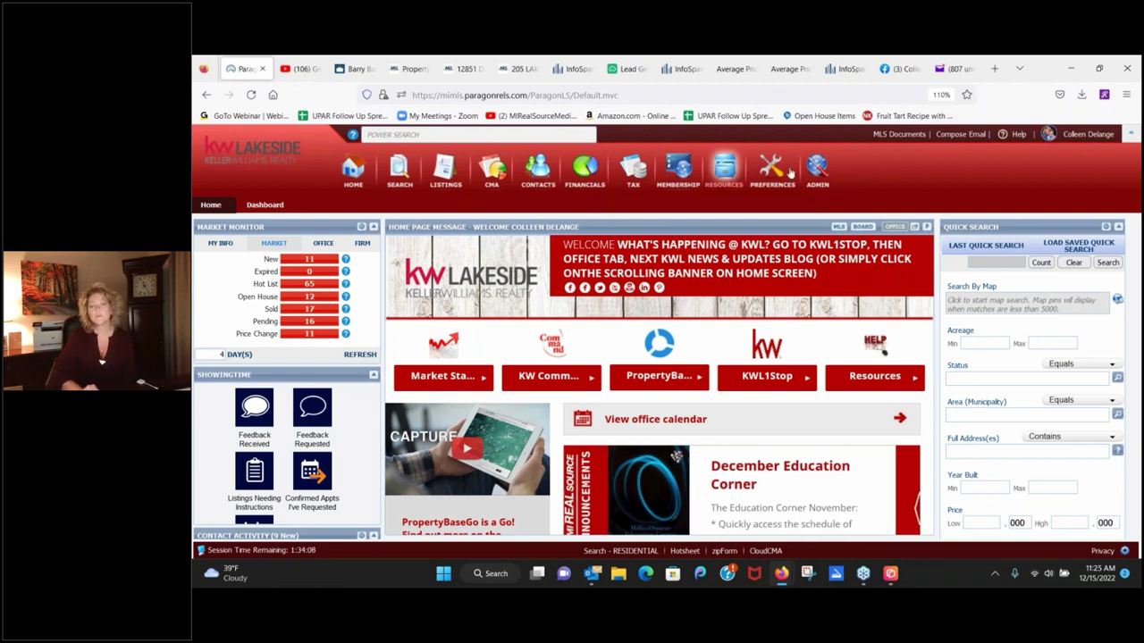
Open MLS Documents from the Paragon header to list the MLS and Bay County Realtor Association folders.
click(890, 136)
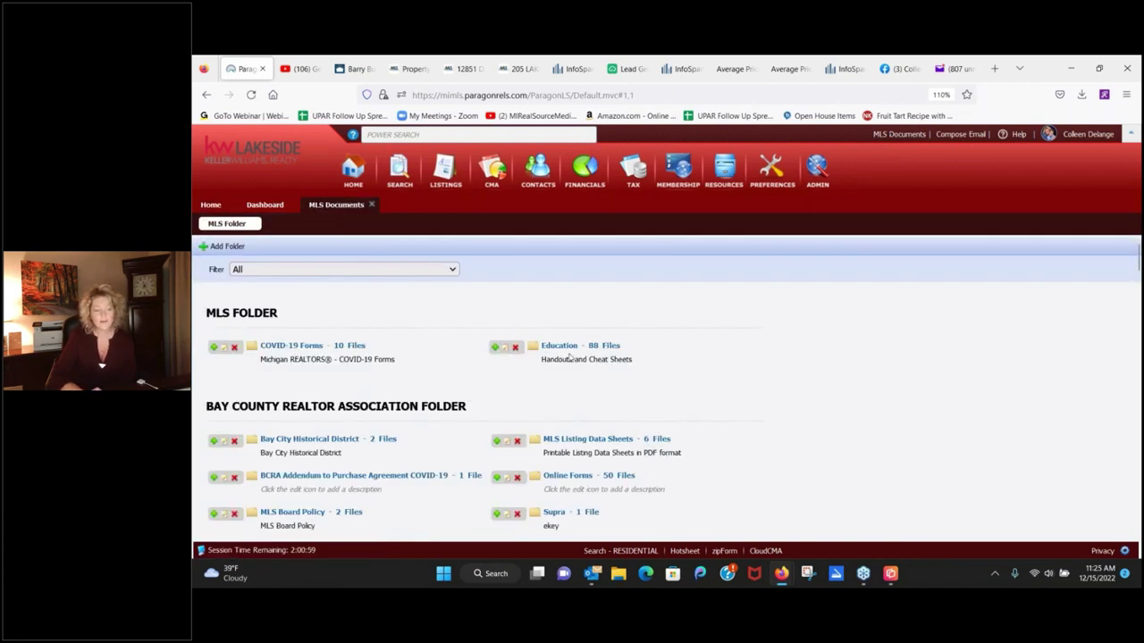
Open the Education folder and search 'lead' to narrow 88 files to 6 lead-generation handouts.
click(560, 346)
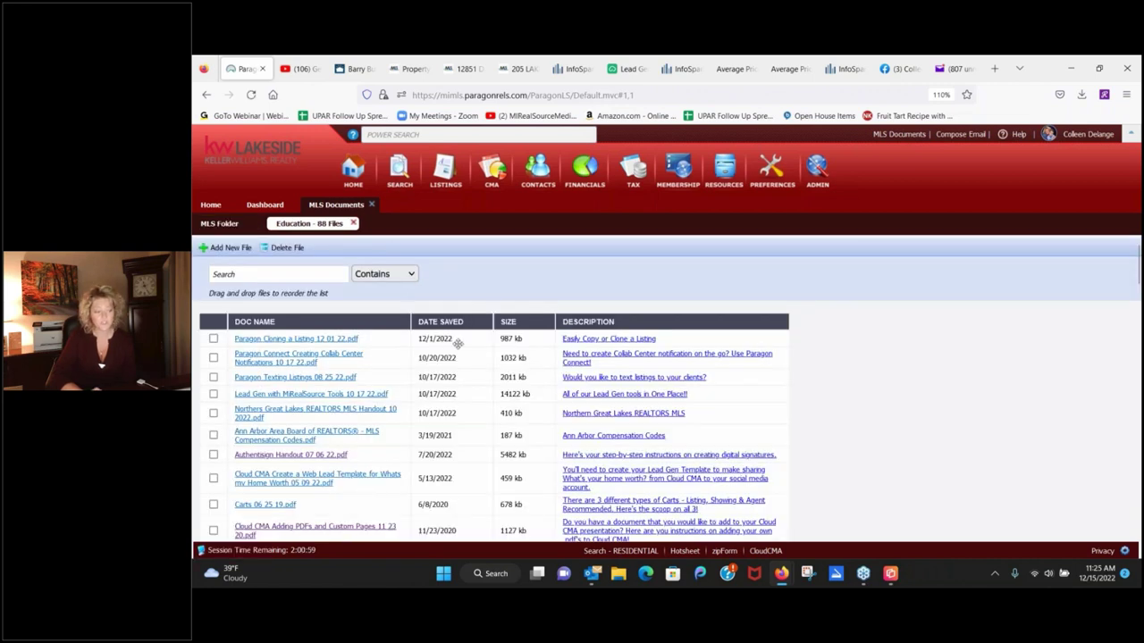
click(299, 277)
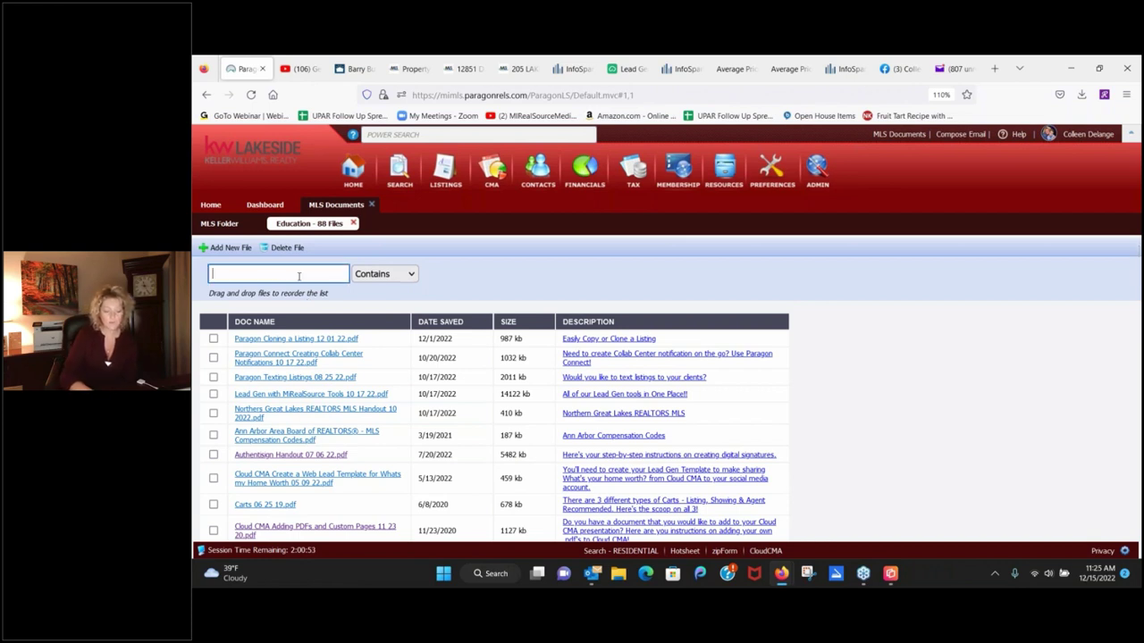
text(lead)
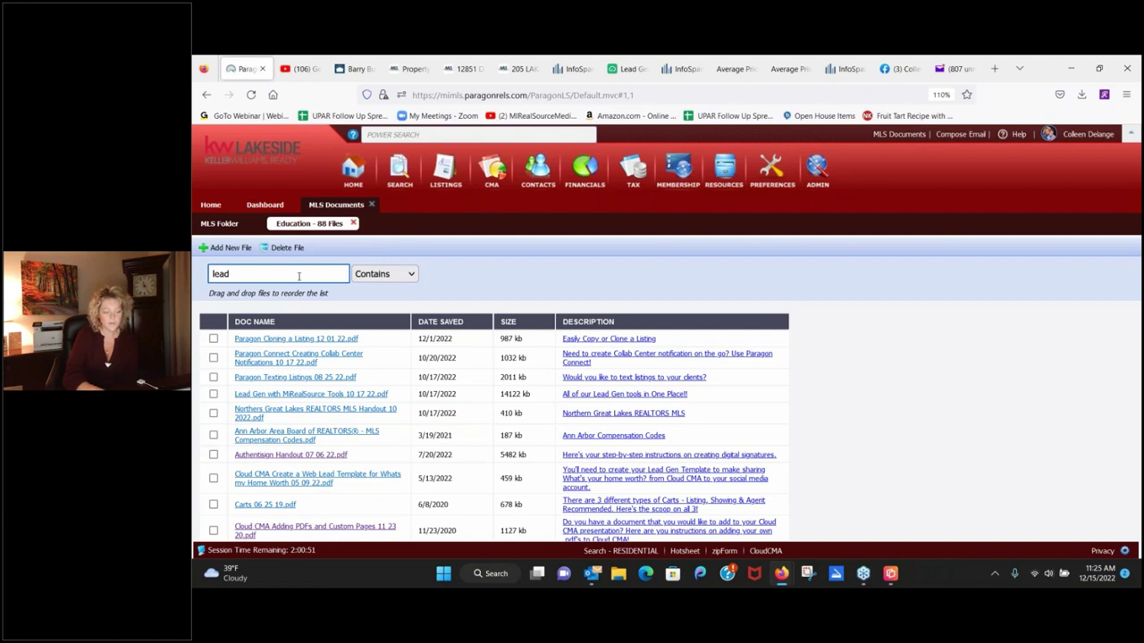
text( ge)
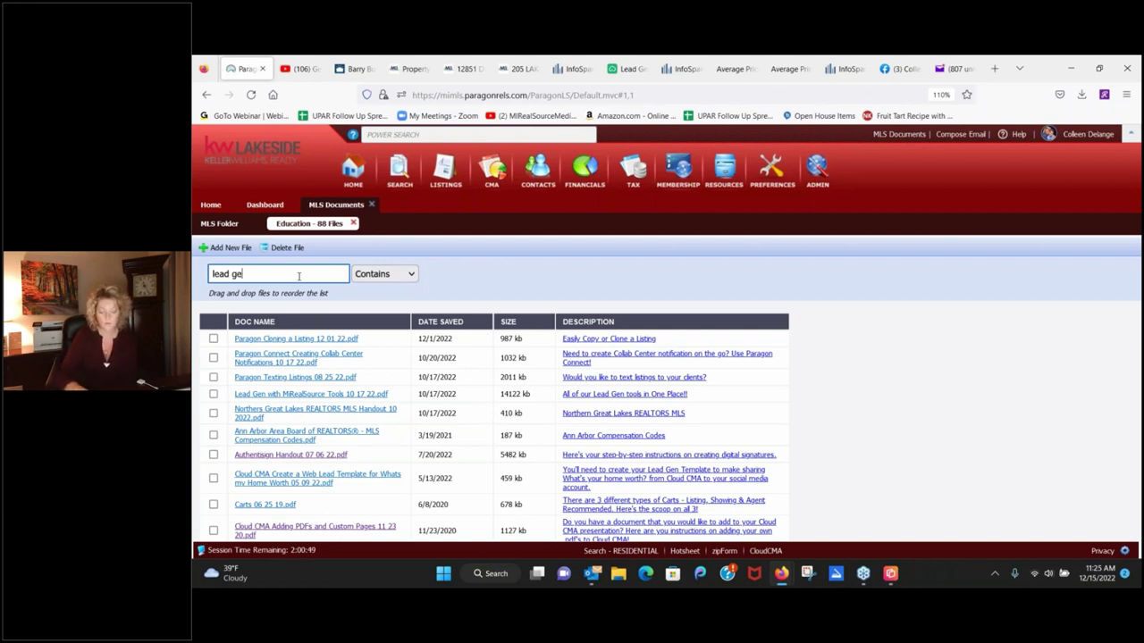
key(BackSpace)
key(BackSpace)
key(Return)
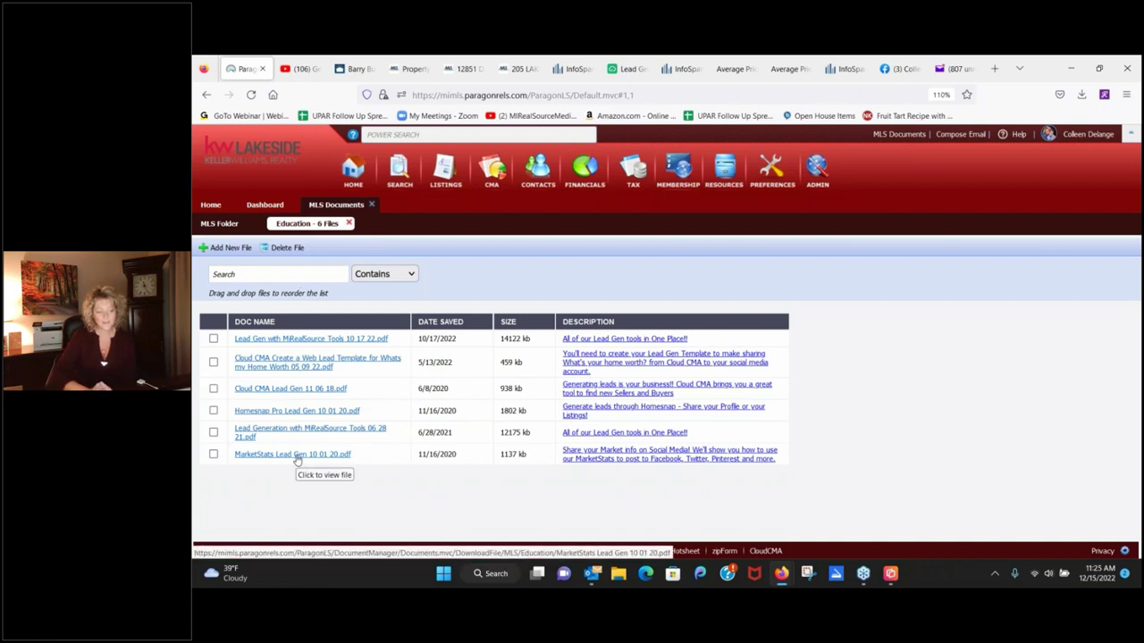
Open the 15-page 'Lead Gen with MiRealSource Tools 10 17 22.pdf' handout in Acrobat Pro.
click(294, 339)
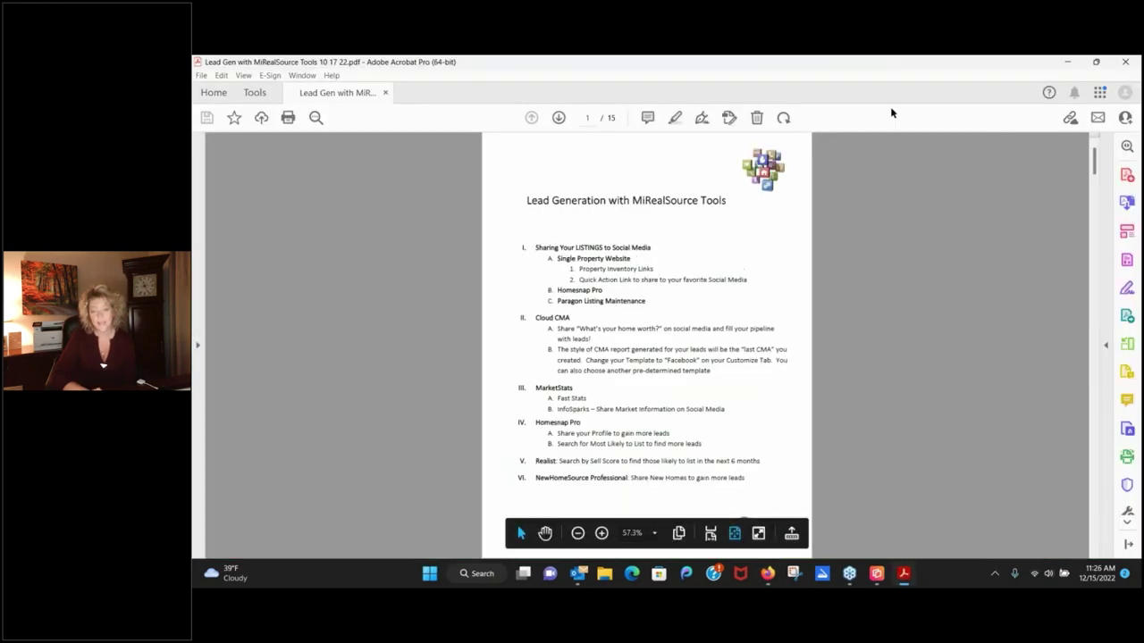
Close that handout and view the 2-page 'Cloud CMA Lead Gen 11 06 18.pdf' in Acrobat.
click(1128, 62)
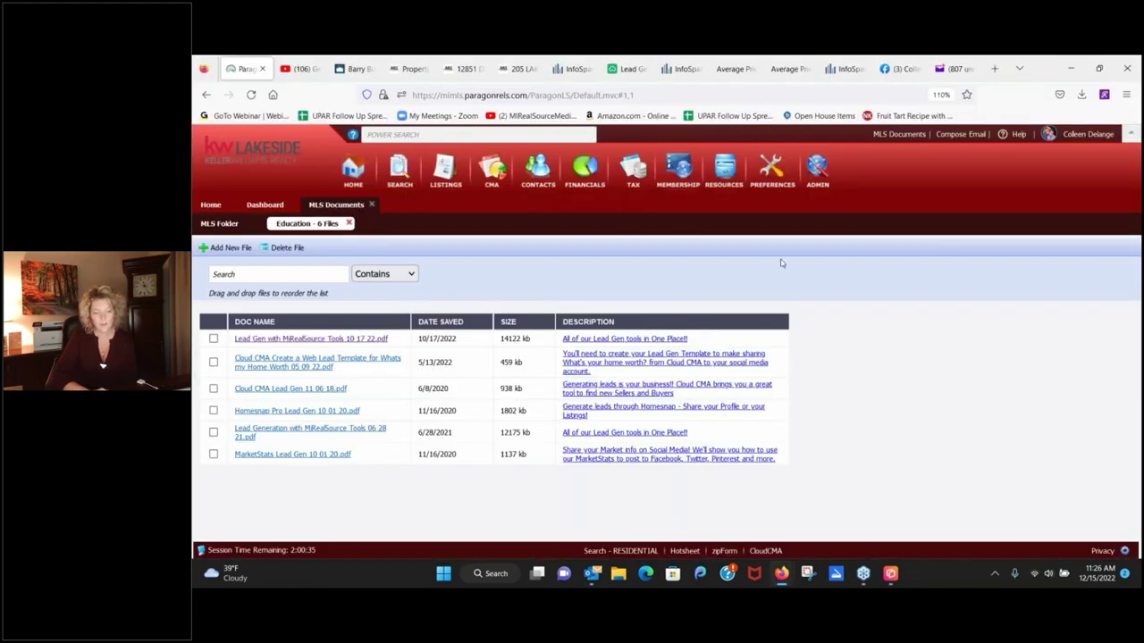
click(277, 393)
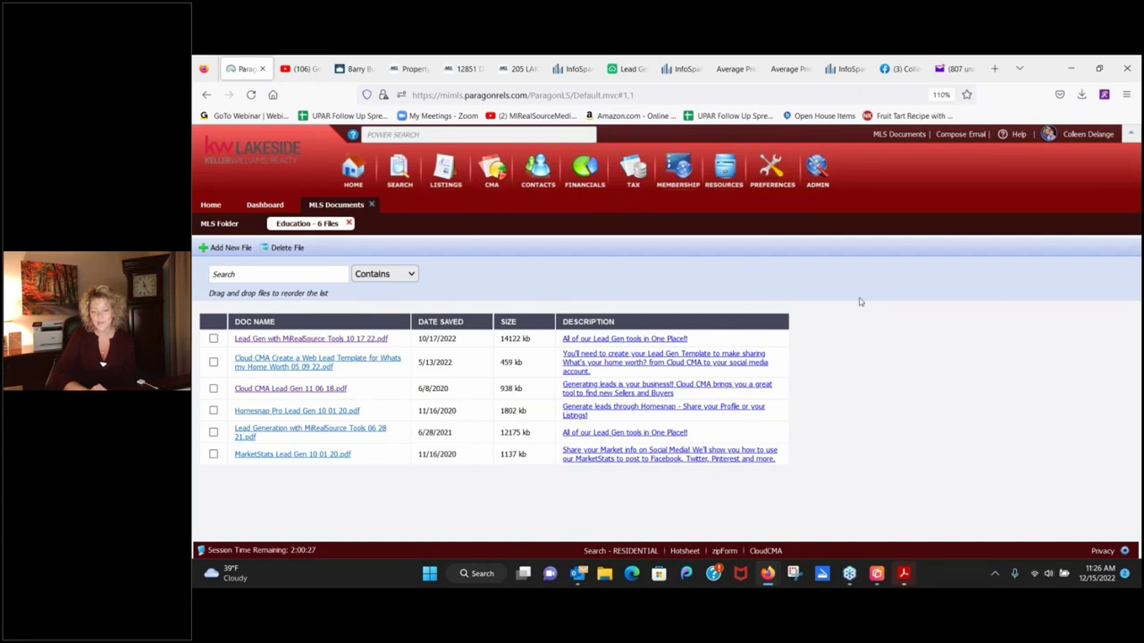
mouse_move(903, 573)
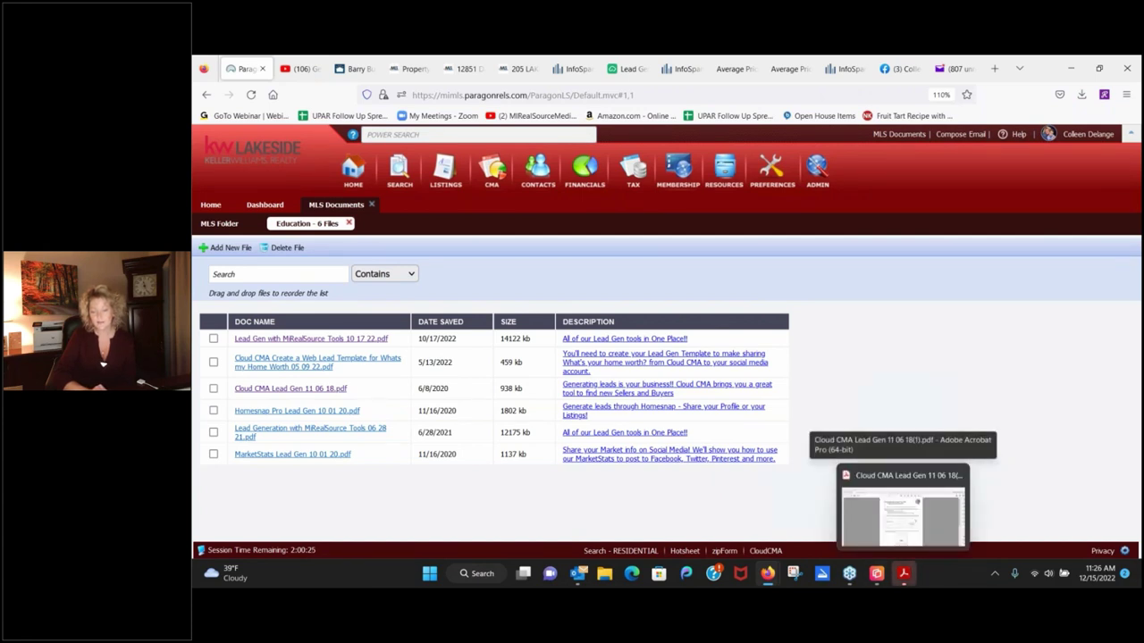
click(903, 573)
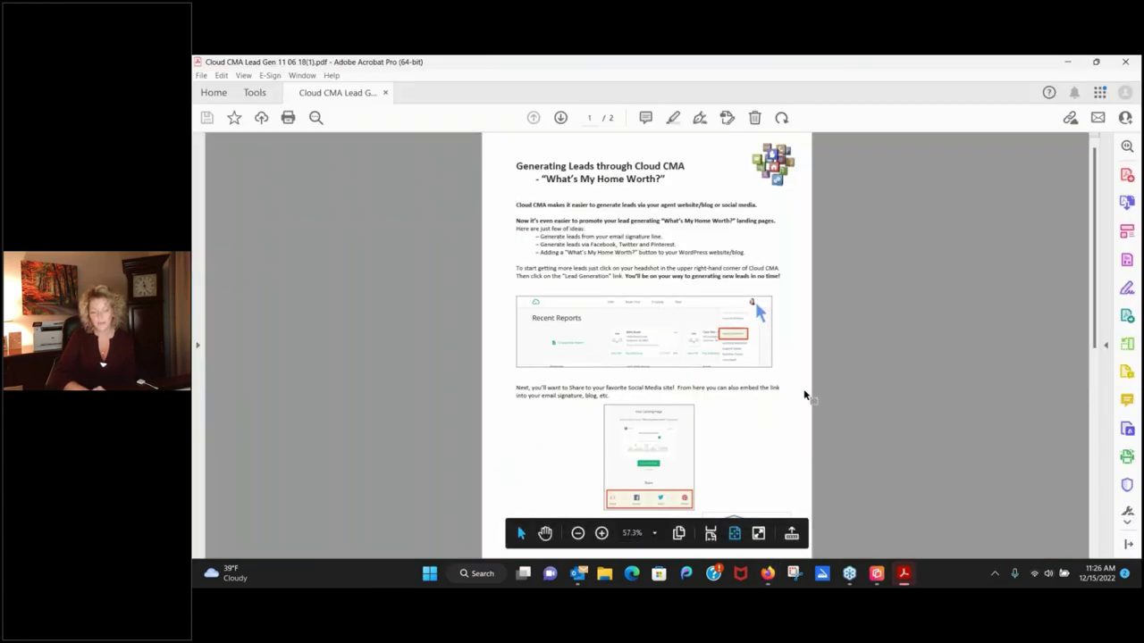